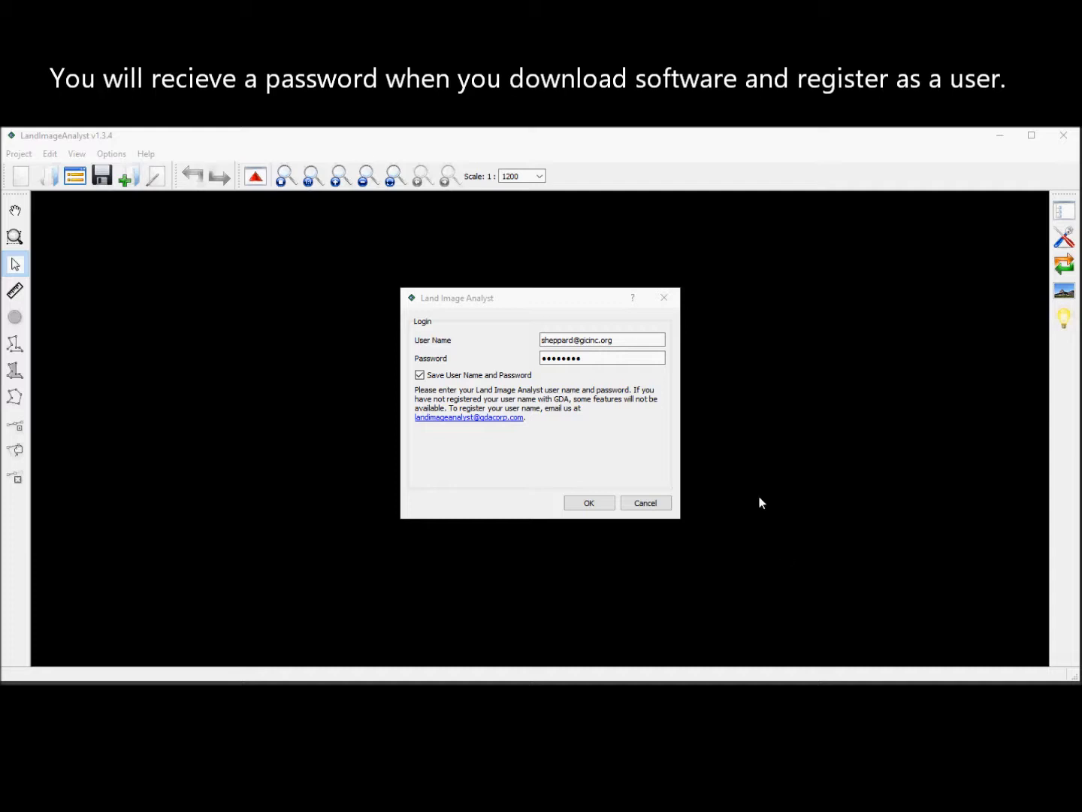
- Log in with the saved user name and password and dismiss the login message
{"action": "left_click", "coordinate": [591, 504]}
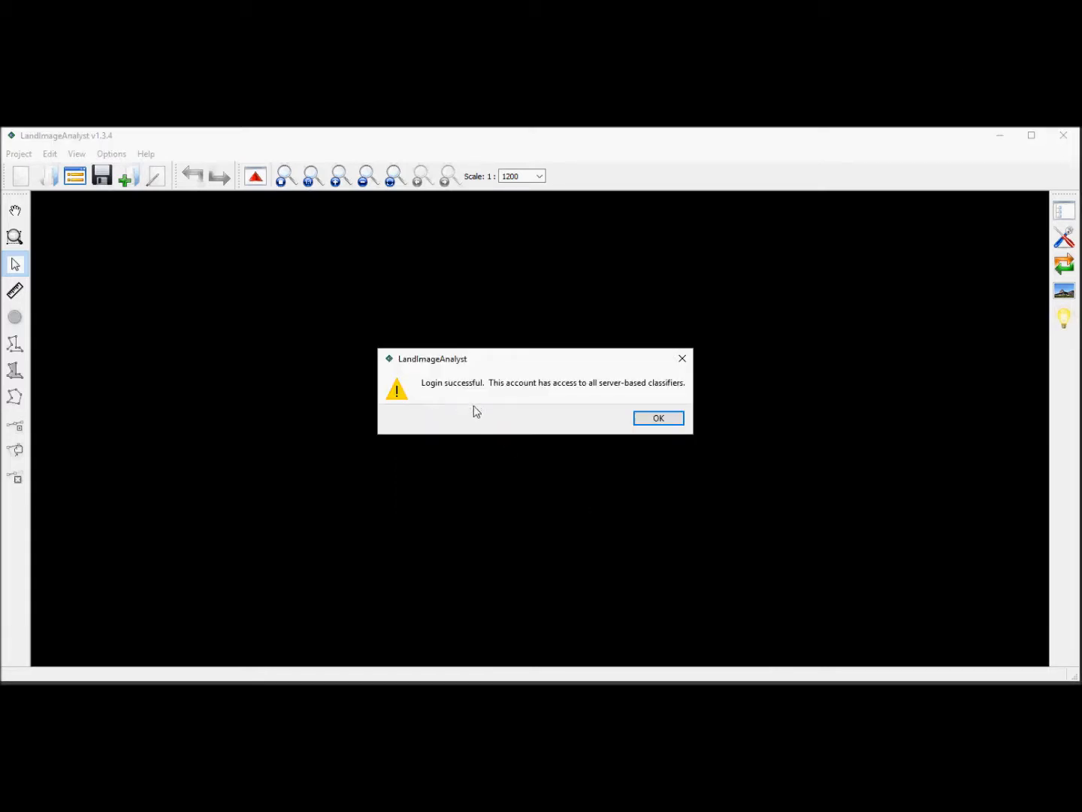
{"action": "left_click", "coordinate": [659, 419]}
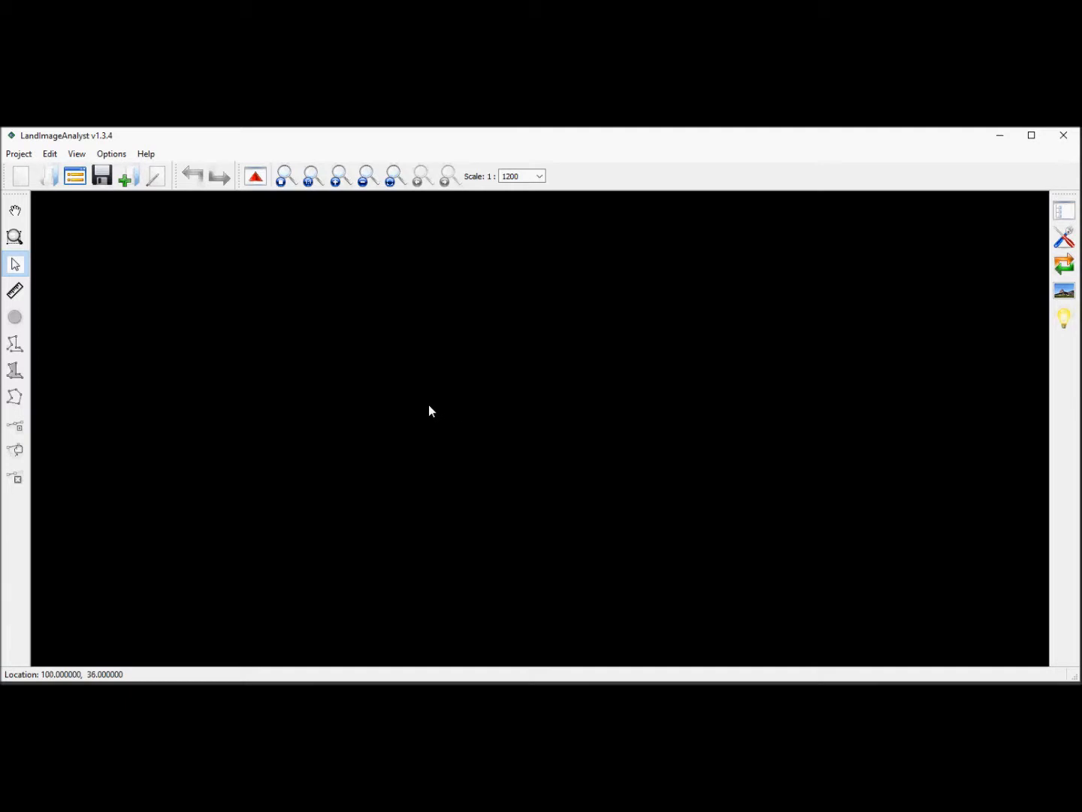
- Start a new project with the project file location D:/Demo/Demo1/Demo1_MDC.project
{"action": "left_click", "coordinate": [21, 154]}
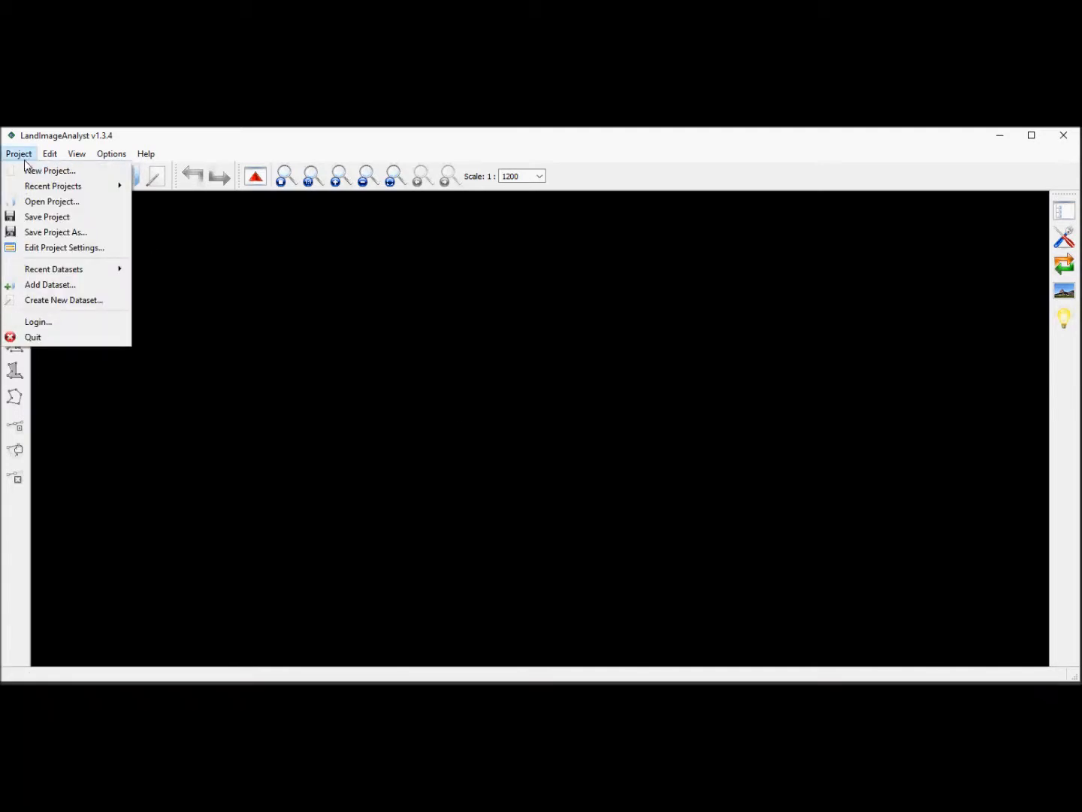
{"action": "left_click", "coordinate": [30, 172]}
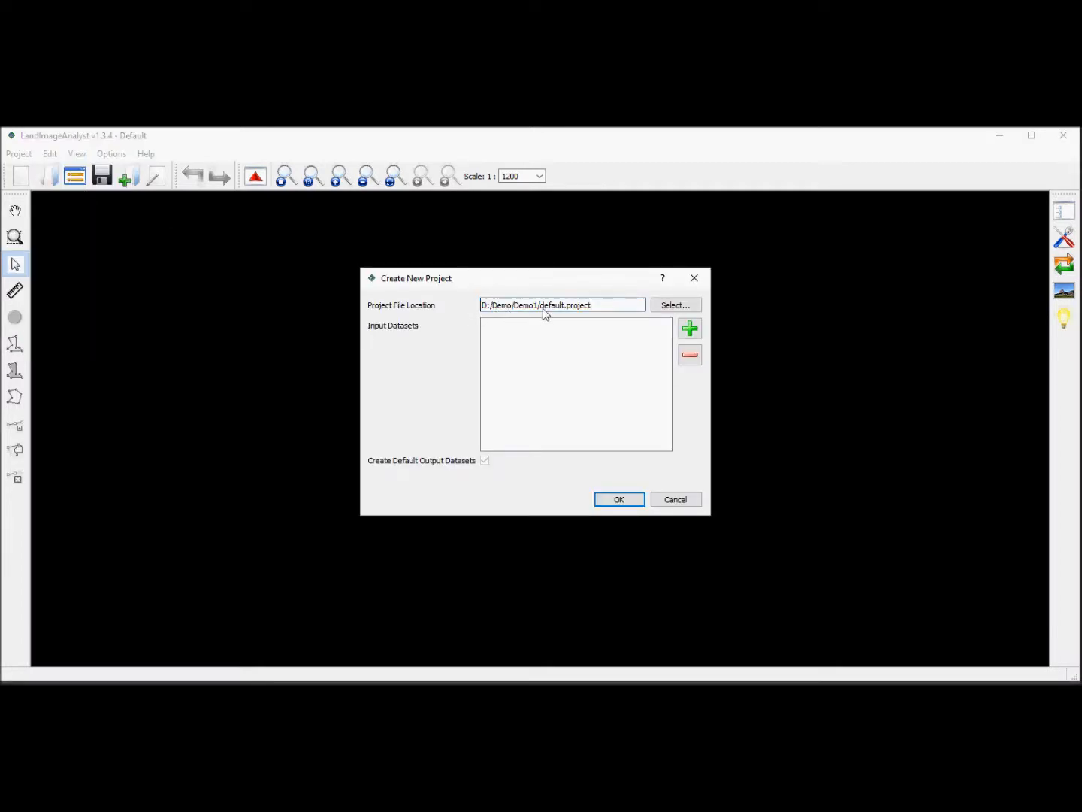
{"action": "left_click_drag", "start_coordinate": [565, 309], "coordinate": [544, 327]}
{"action": "type", "text": "Demo1_"}
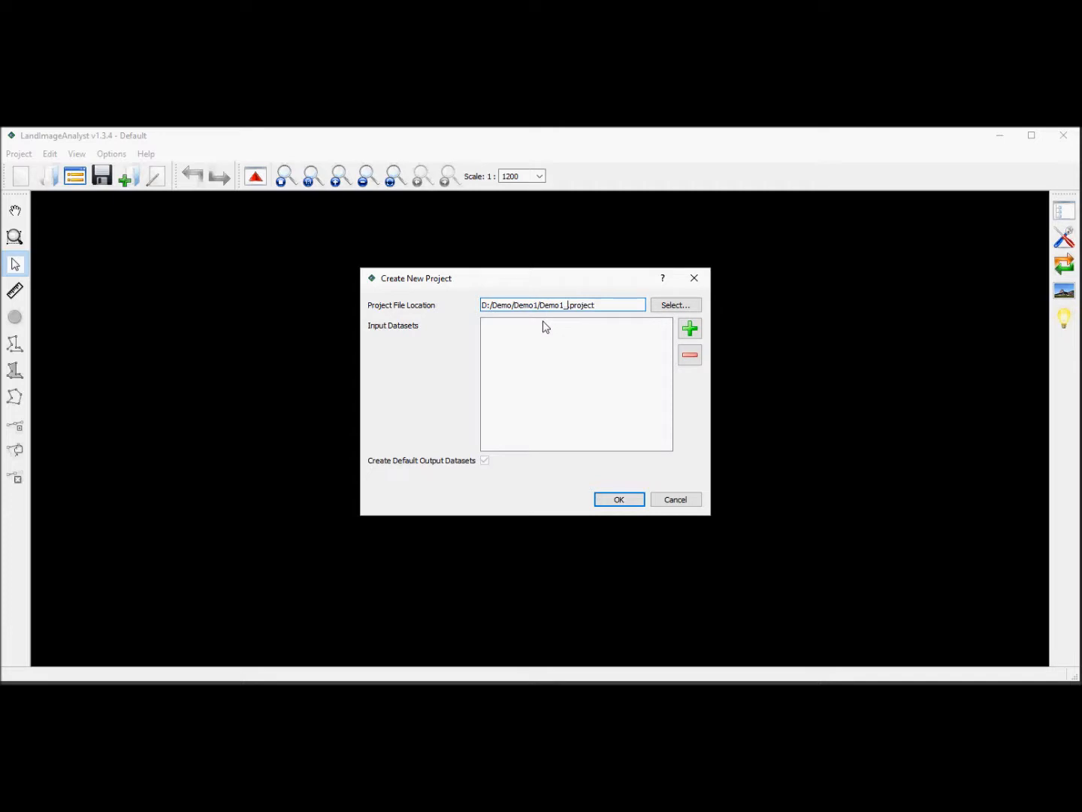
{"action": "type", "text": "MDC."}
- Add NAIP2016clp.tif from the D:/Demo/Data folder as the input dataset and create the project with default output datasets
{"action": "left_click", "coordinate": [689, 327]}
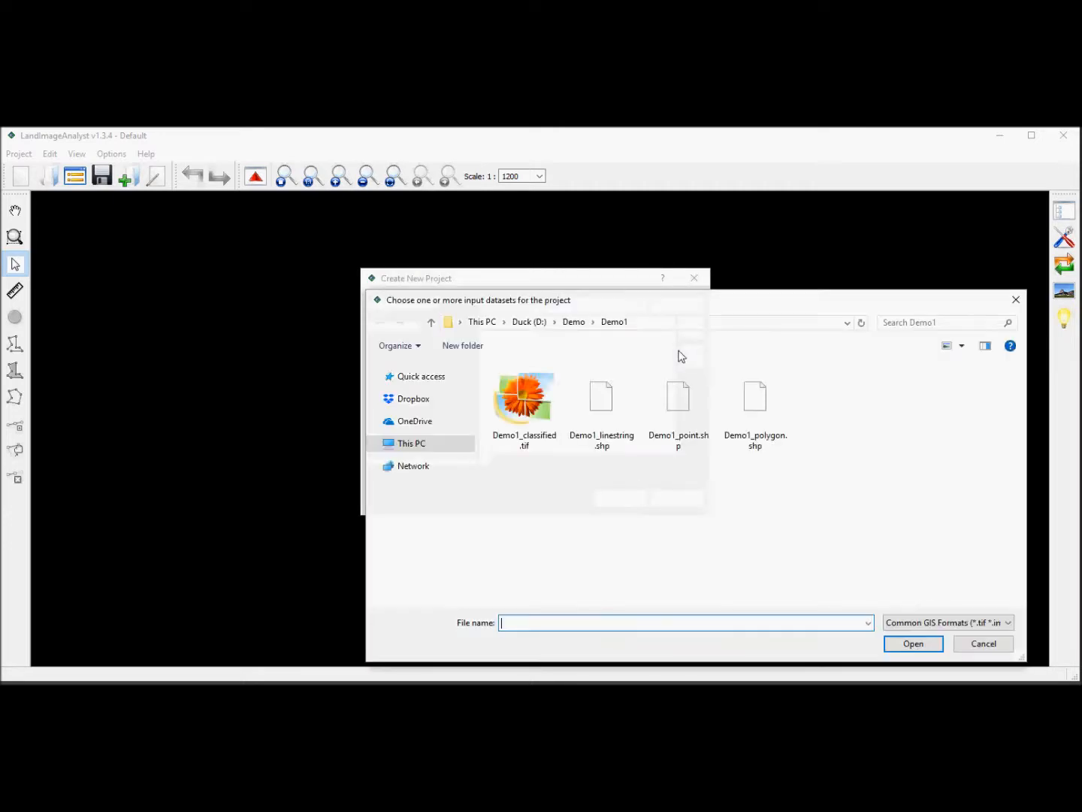
{"action": "left_click", "coordinate": [574, 321]}
{"action": "double_click", "coordinate": [526, 400]}
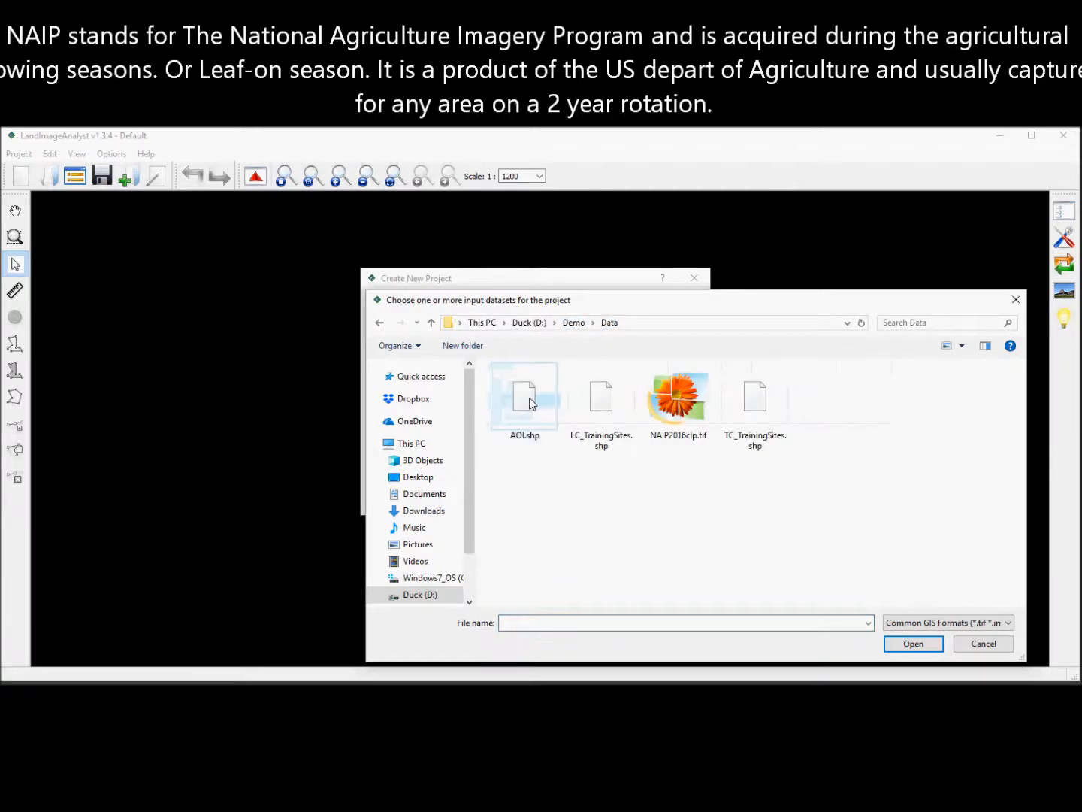
{"action": "left_click", "coordinate": [686, 423]}
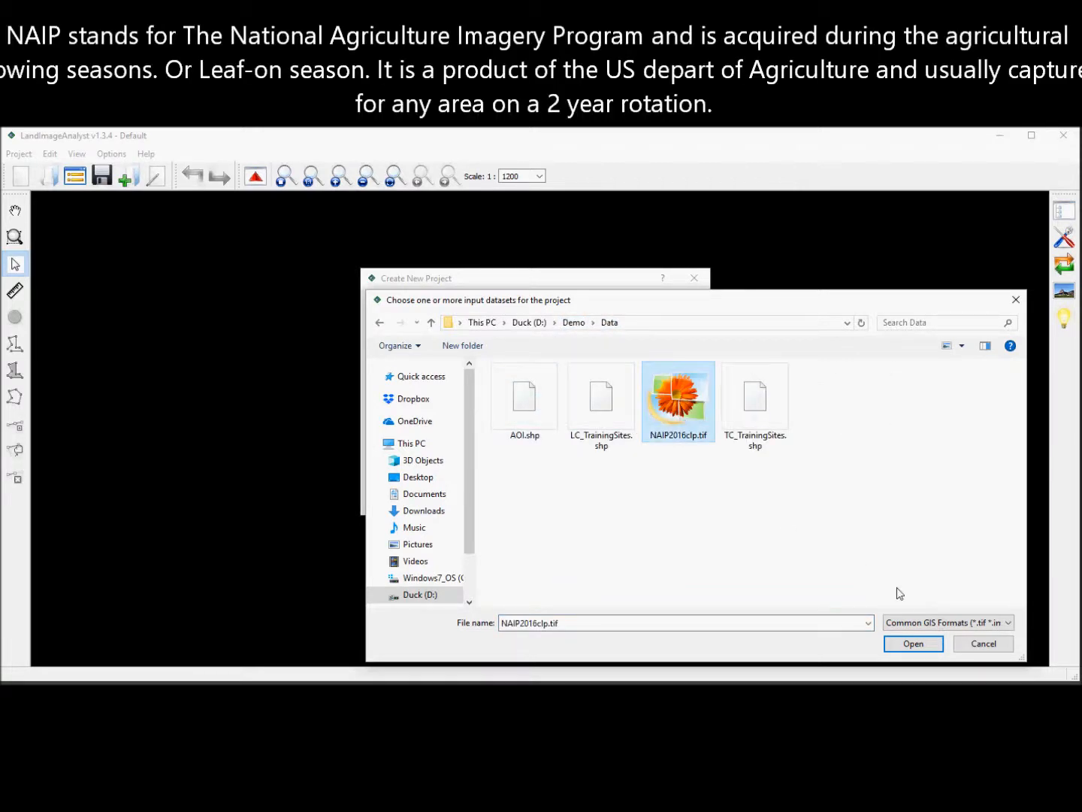
{"action": "left_click", "coordinate": [914, 644]}
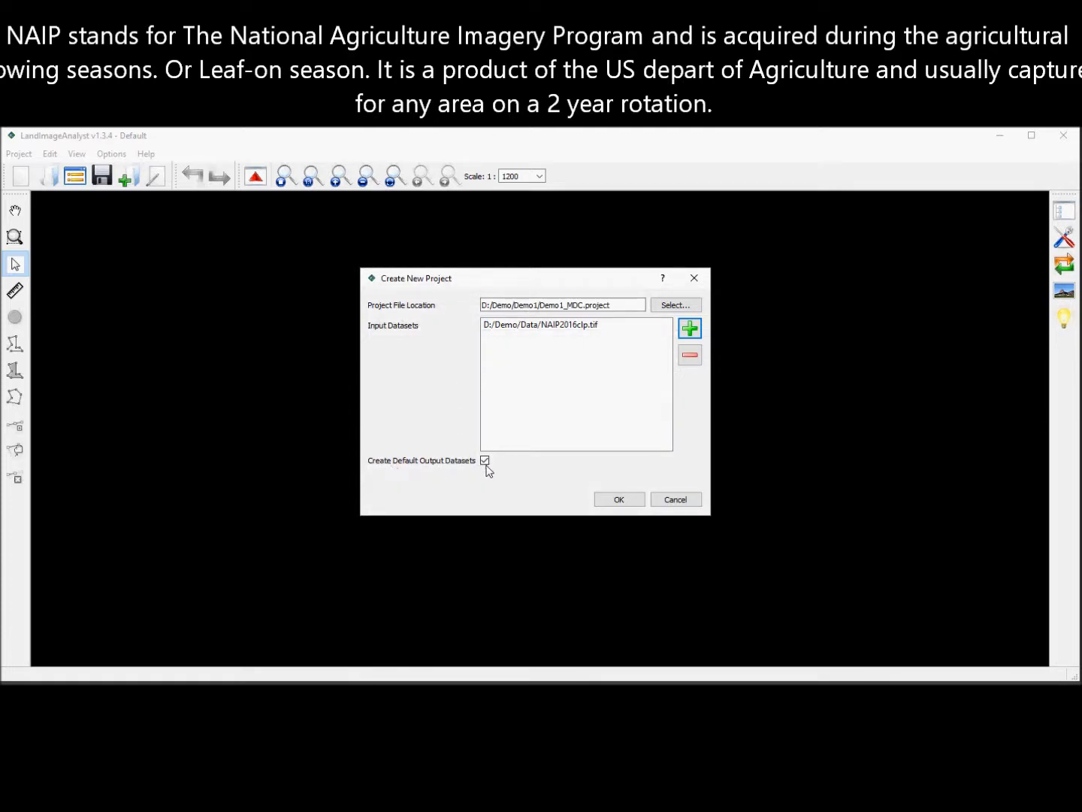
{"action": "left_click", "coordinate": [632, 504]}
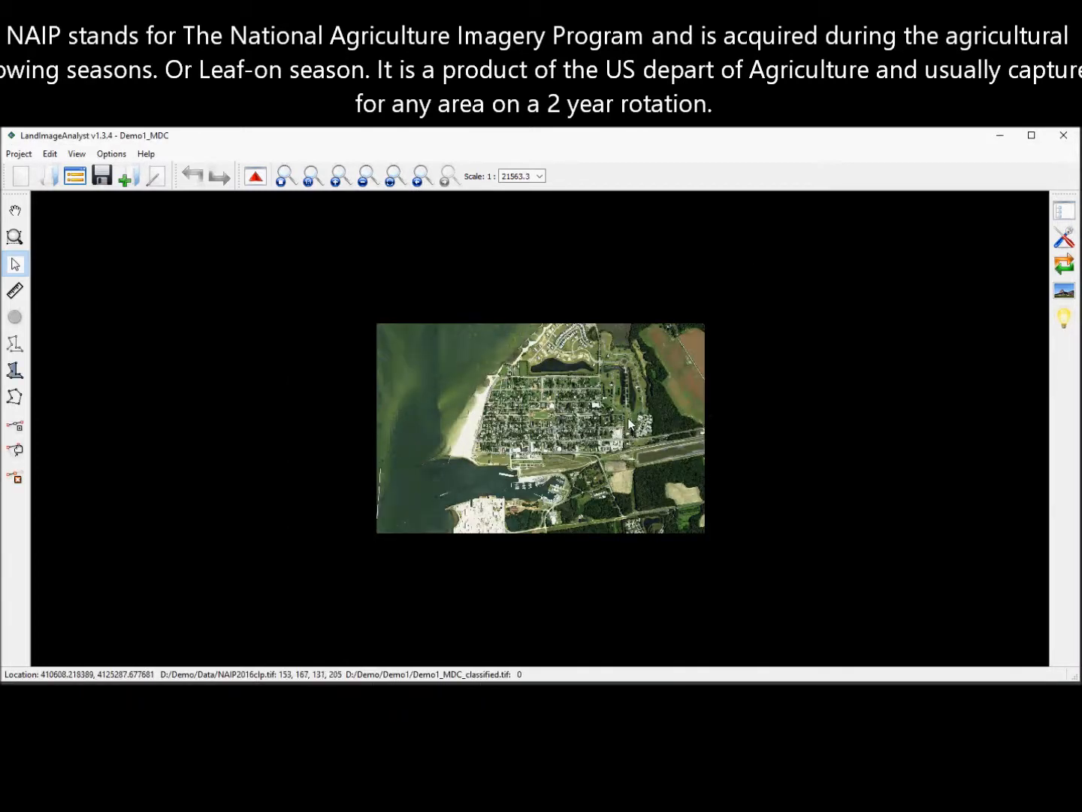
- Display the NAIP2016clp.tif raster in false colour with Band 4 as red, Band 1 as green and Band 2 as blue
{"action": "scroll", "coordinate": [629, 424], "scroll_direction": "up", "scroll_amount": 1}
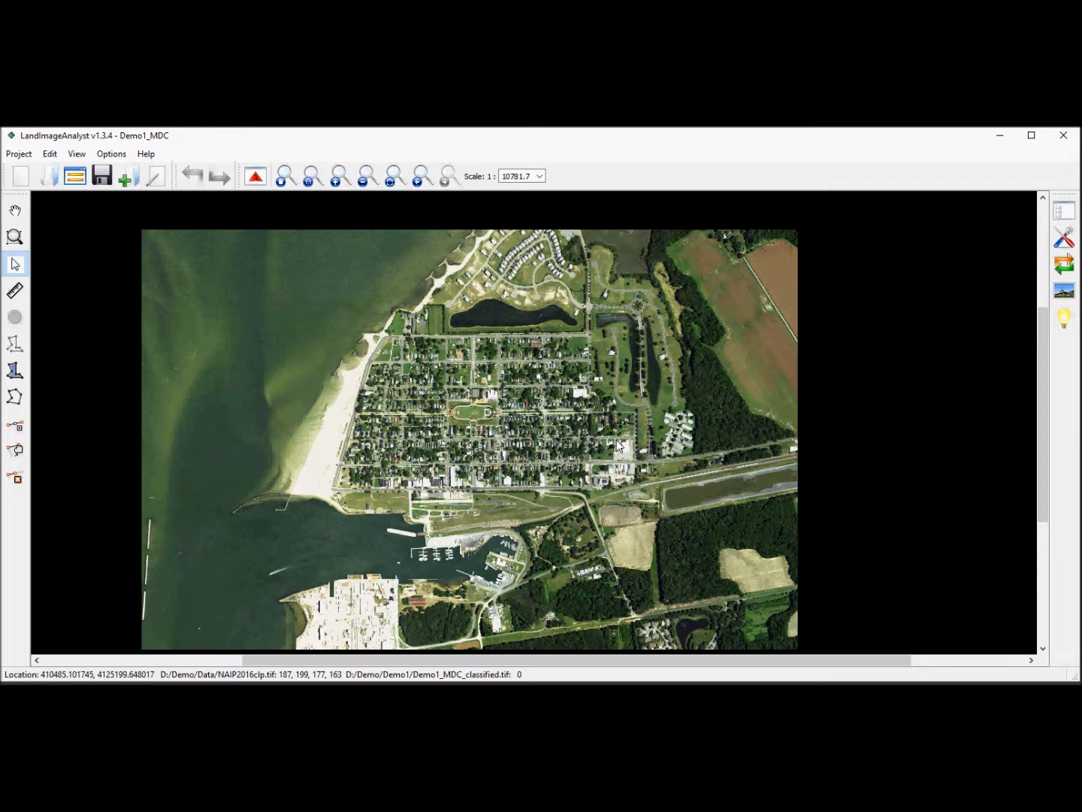
{"action": "left_click", "coordinate": [1068, 211]}
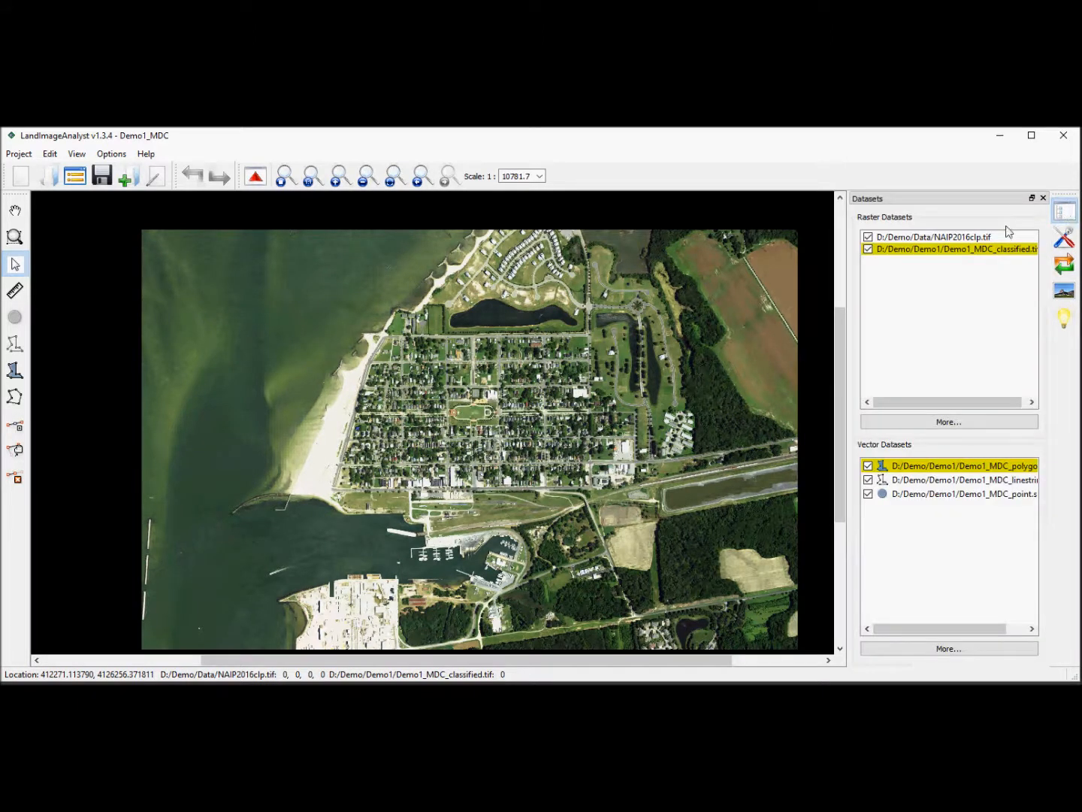
{"action": "left_click", "coordinate": [973, 237]}
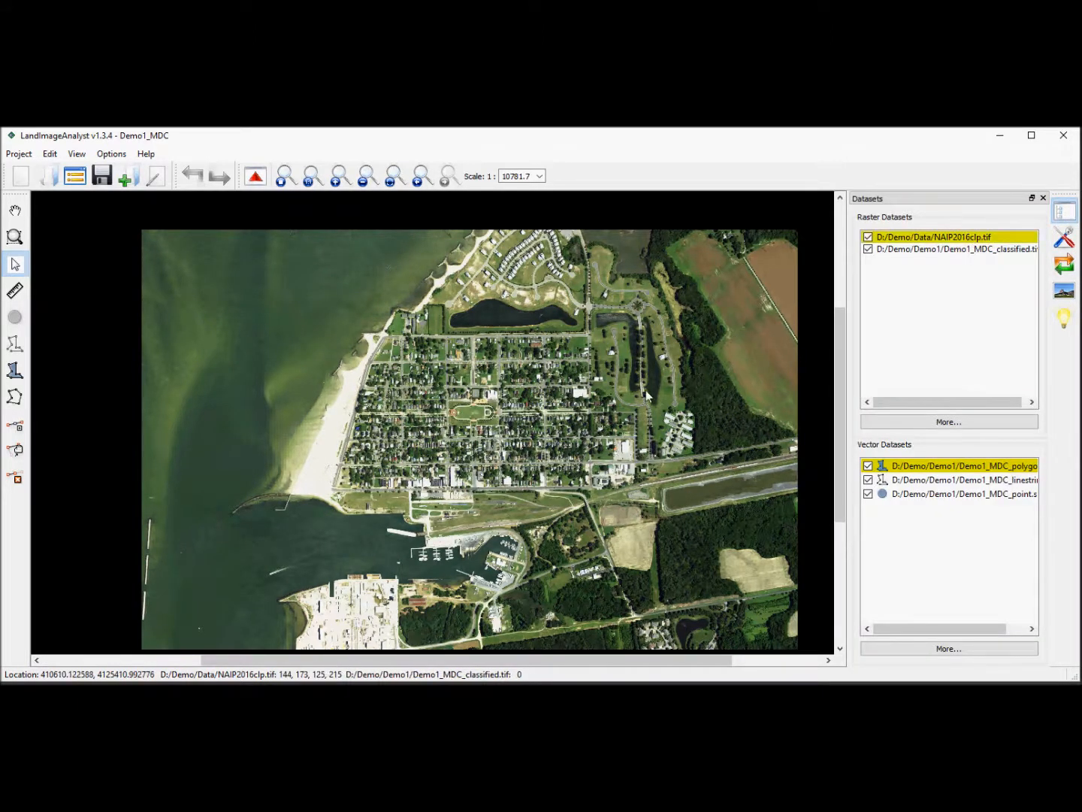
{"action": "scroll", "coordinate": [646, 389], "scroll_direction": "up", "scroll_amount": 1}
{"action": "double_click", "coordinate": [951, 237]}
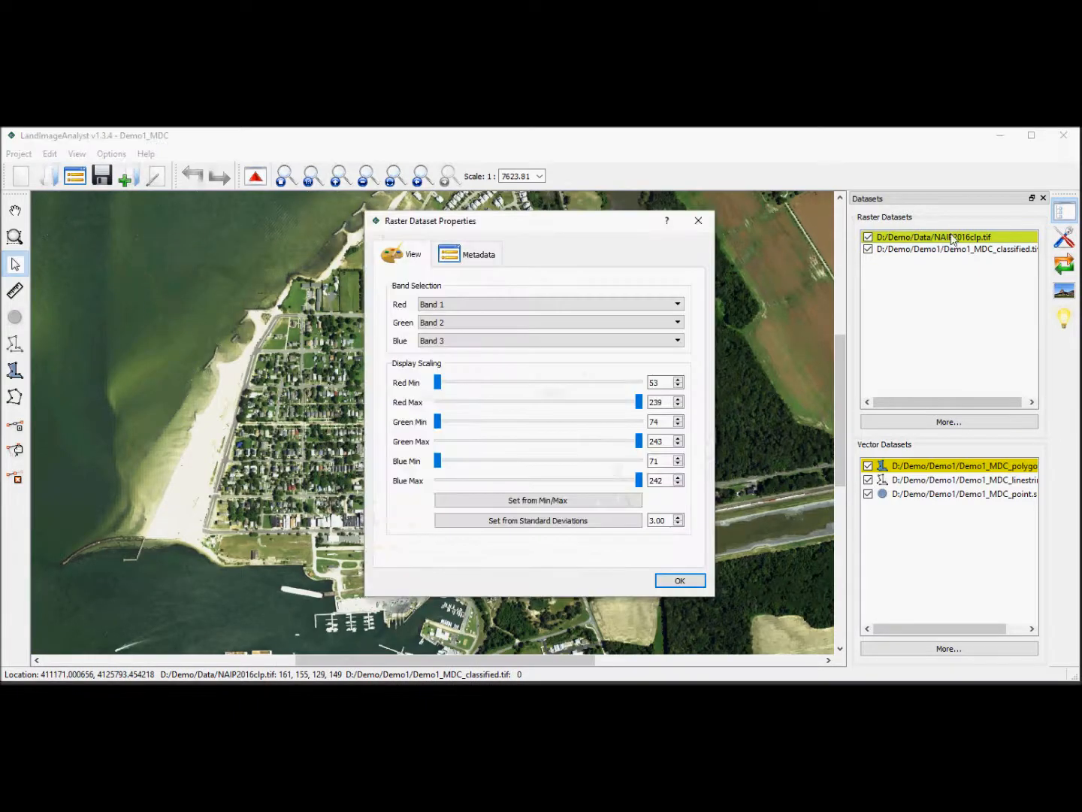
{"action": "left_click_drag", "start_coordinate": [587, 225], "coordinate": [938, 219]}
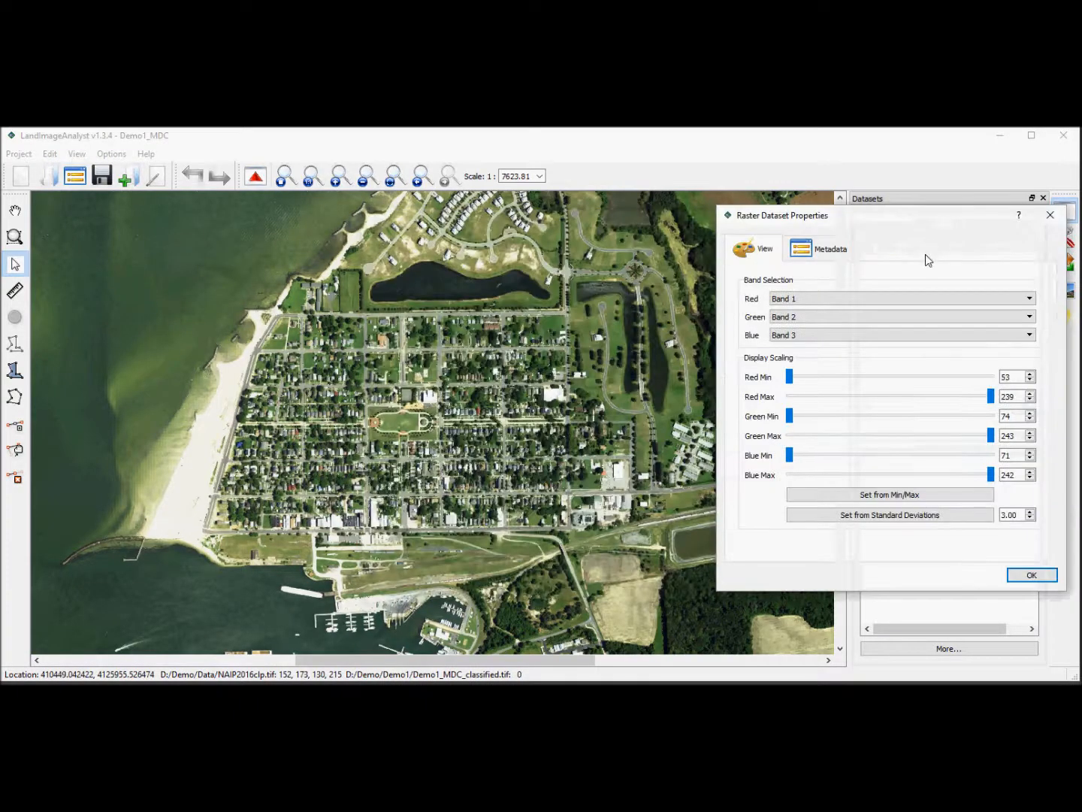
{"action": "left_click", "coordinate": [893, 299]}
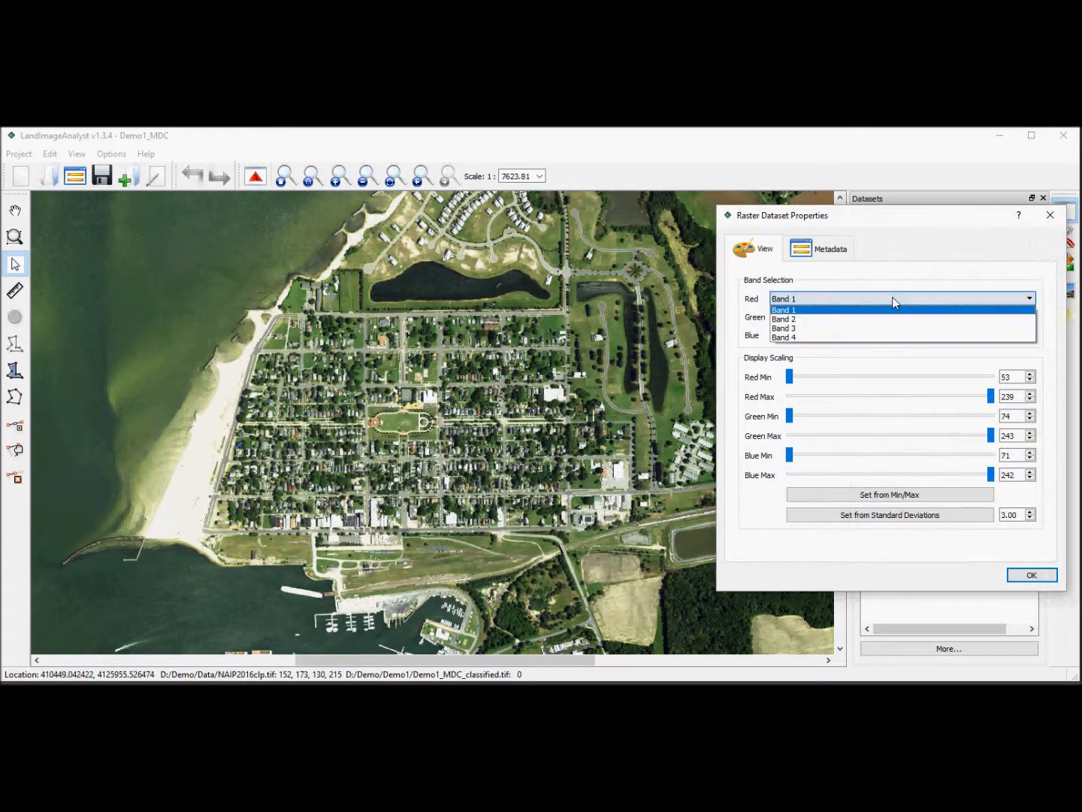
{"action": "left_click", "coordinate": [816, 340]}
{"action": "left_click", "coordinate": [820, 317]}
{"action": "left_click", "coordinate": [813, 328]}
{"action": "left_click", "coordinate": [813, 333]}
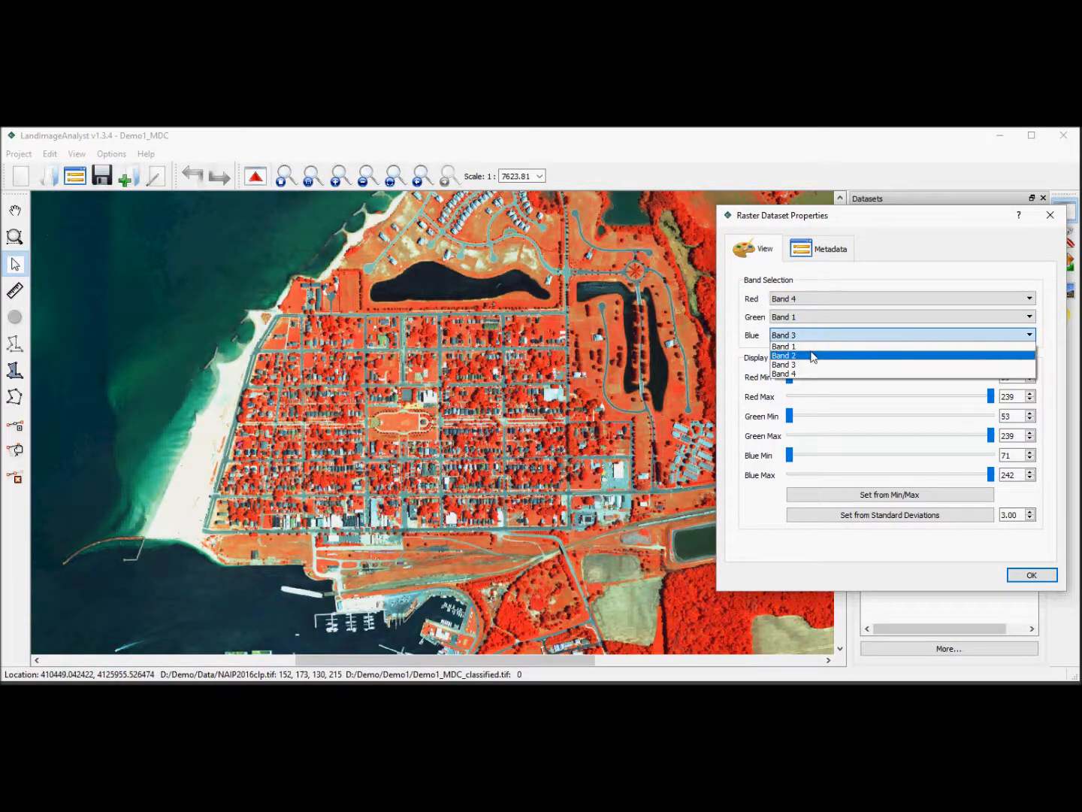
{"action": "left_click", "coordinate": [812, 356]}
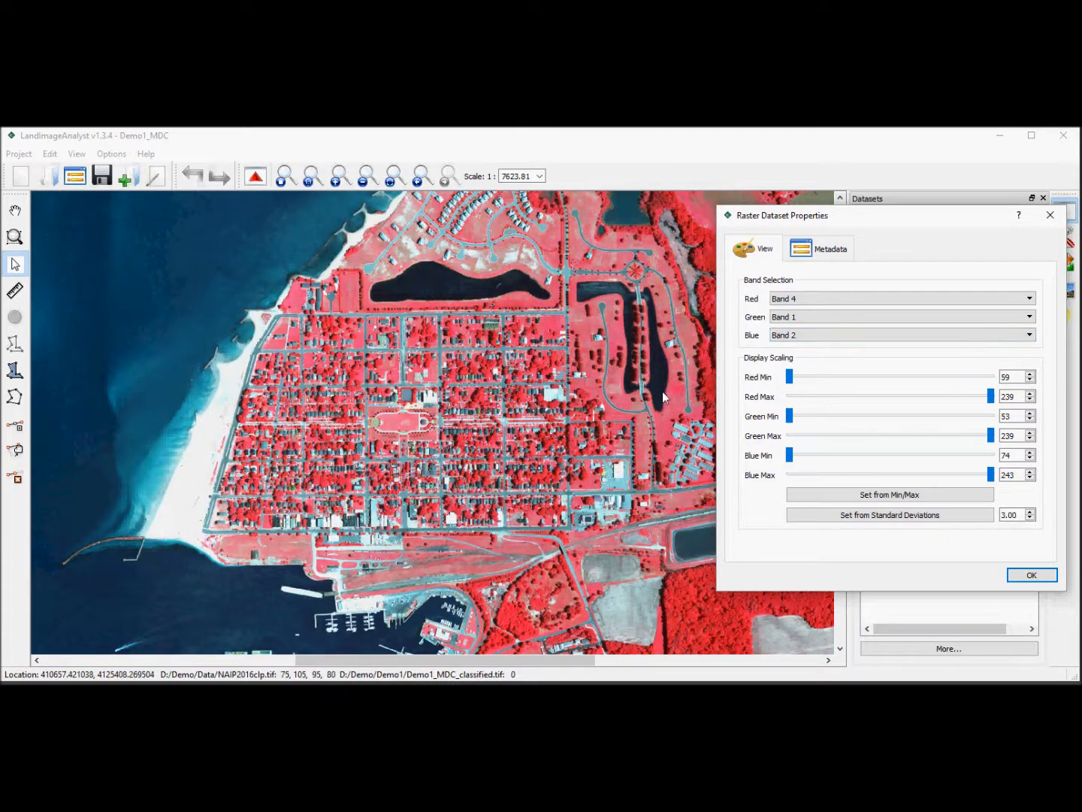
- Lower the NAIP image's Green Max display scaling to 156 and accept the raster properties
{"action": "scroll", "coordinate": [559, 397], "scroll_direction": "up", "scroll_amount": 1}
{"action": "scroll", "coordinate": [559, 400], "scroll_direction": "up", "scroll_amount": 1}
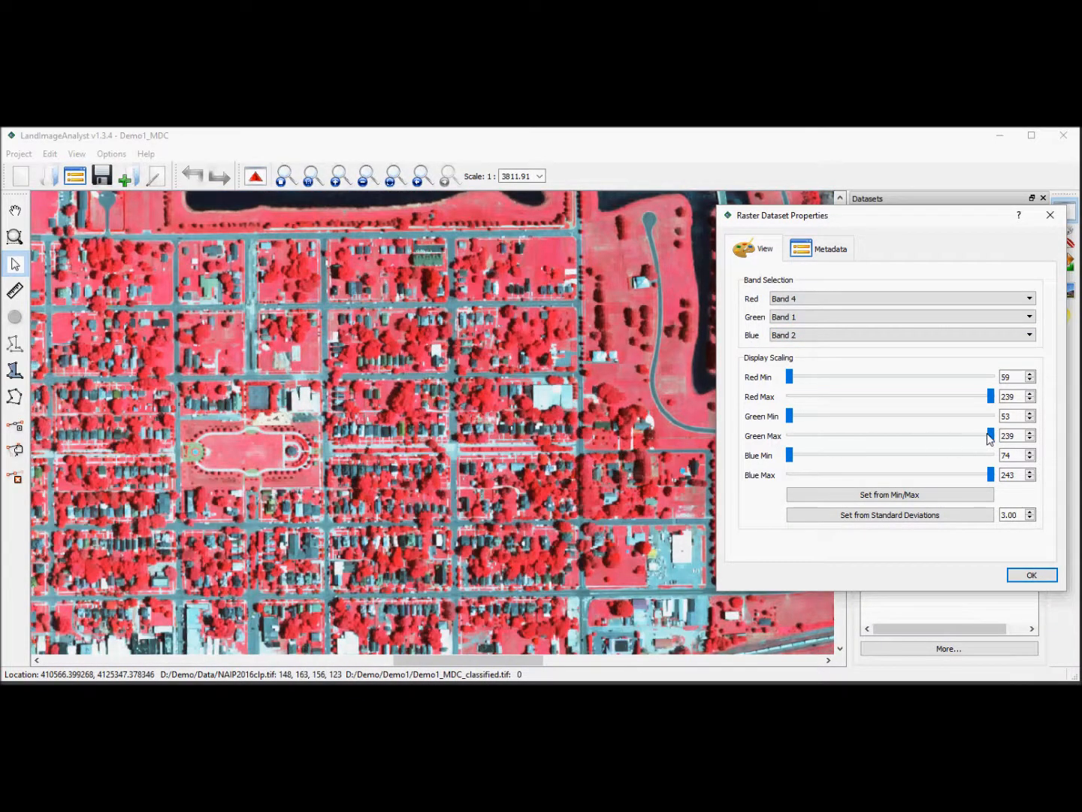
{"action": "left_click_drag", "start_coordinate": [990, 438], "coordinate": [900, 436]}
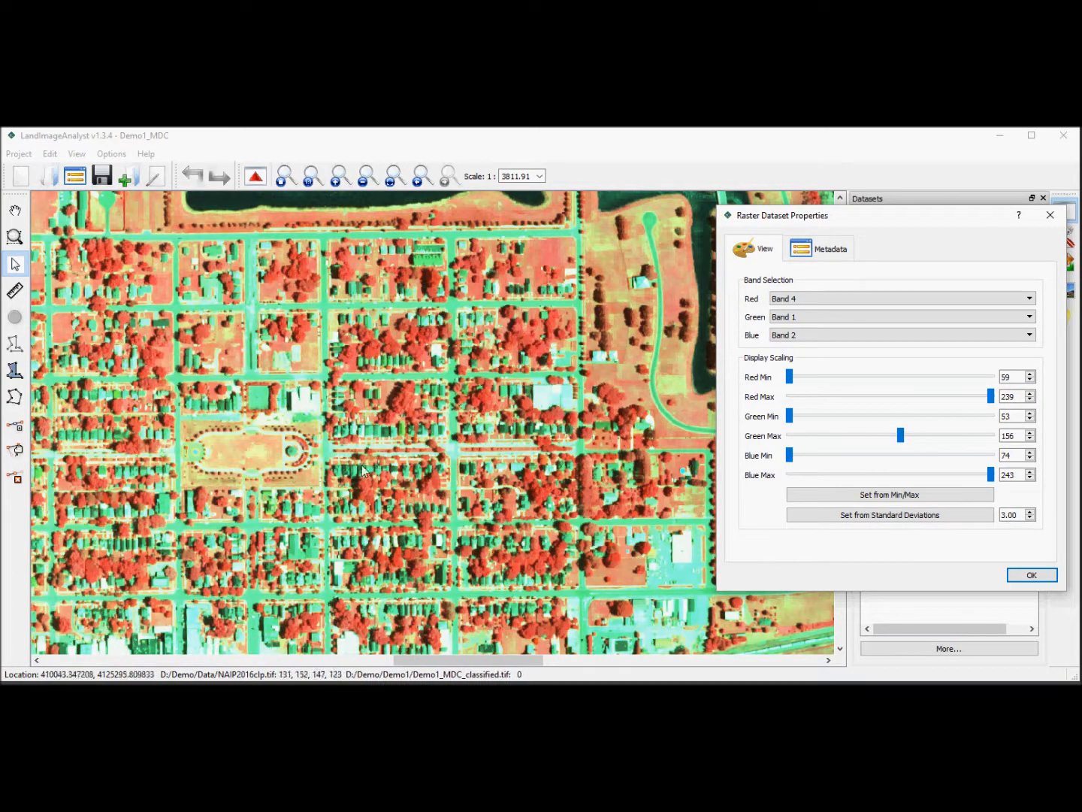
{"action": "left_click", "coordinate": [1034, 576]}
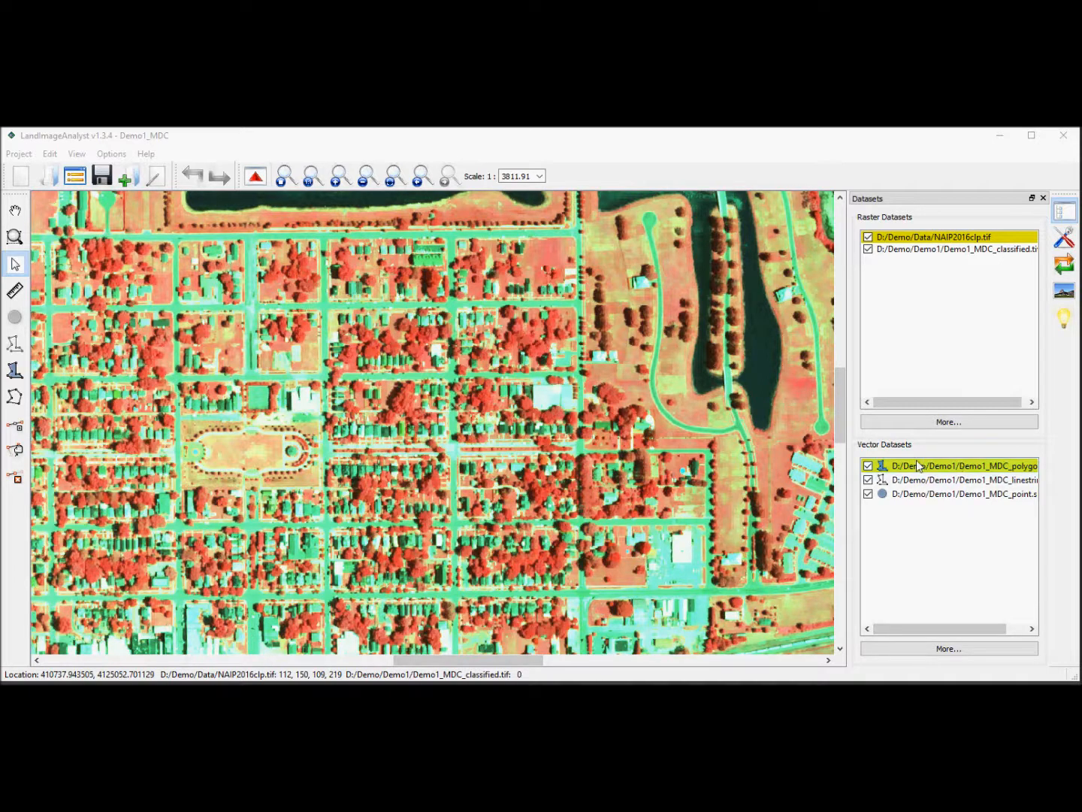
- Widen the dataset list, hide the linestring and point vector datasets, and make Demo1_MDC_polygon.shp the active one
{"action": "left_click", "coordinate": [849, 478]}
{"action": "left_click_drag", "start_coordinate": [850, 478], "coordinate": [812, 474]}
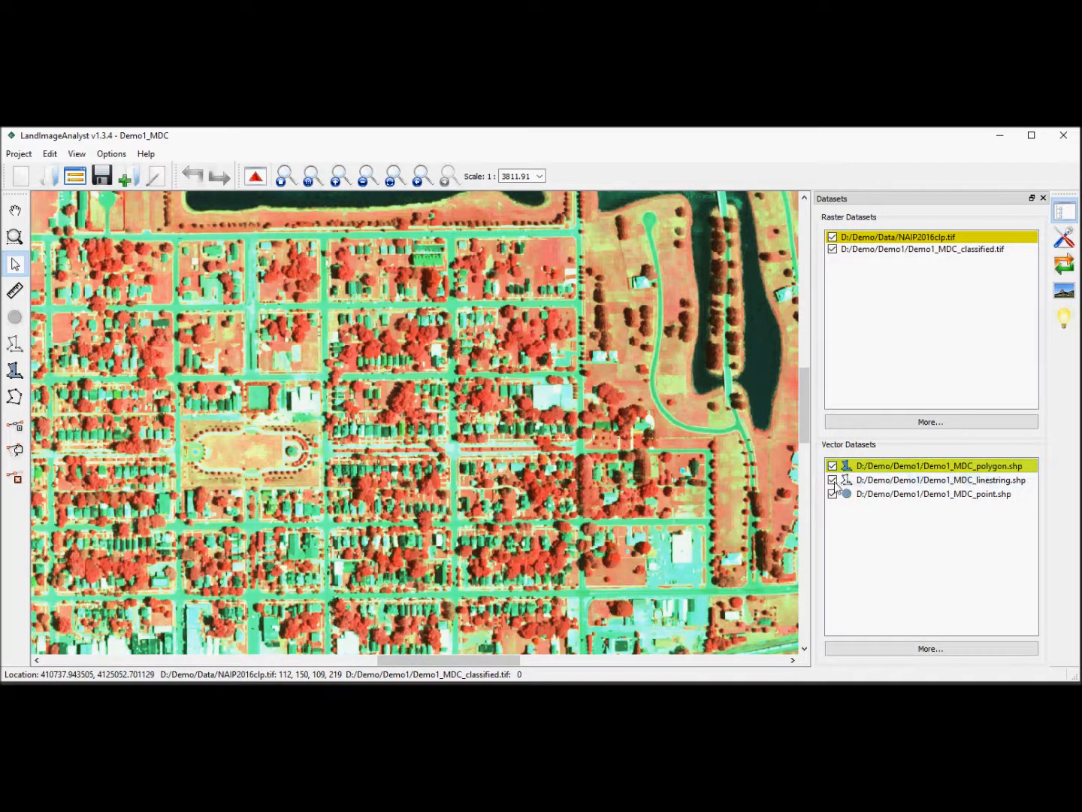
{"action": "left_click", "coordinate": [833, 479]}
{"action": "left_click", "coordinate": [834, 493]}
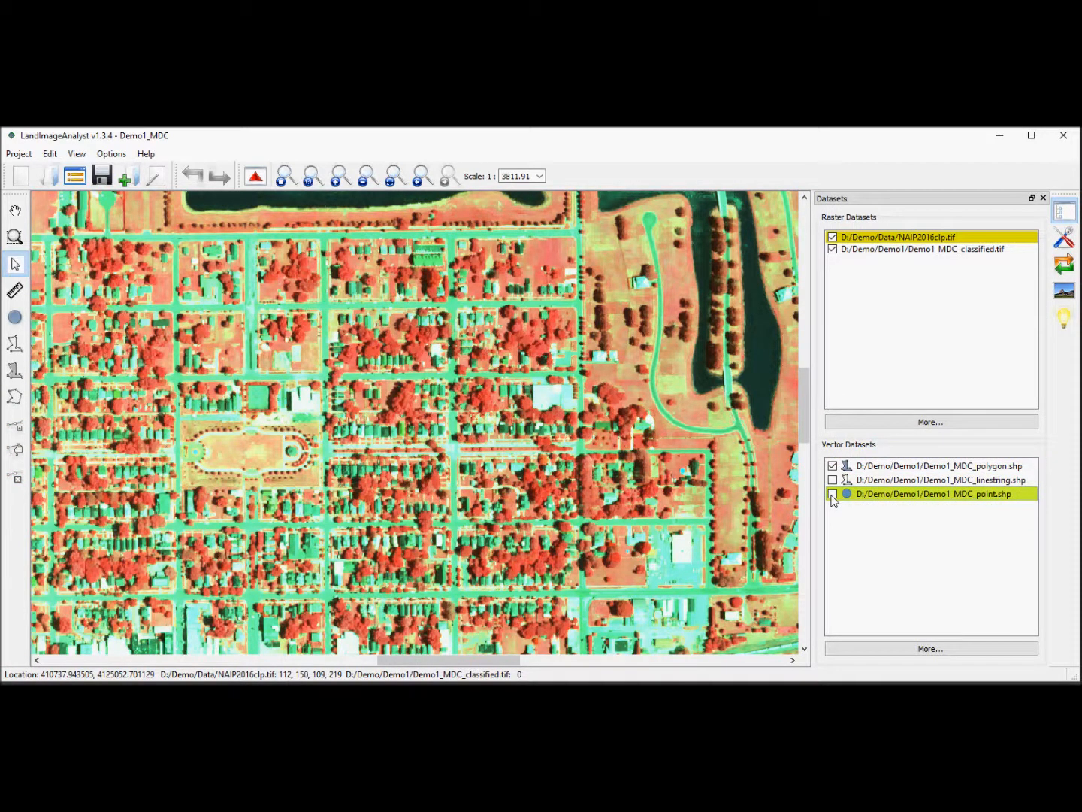
{"action": "left_click", "coordinate": [977, 467]}
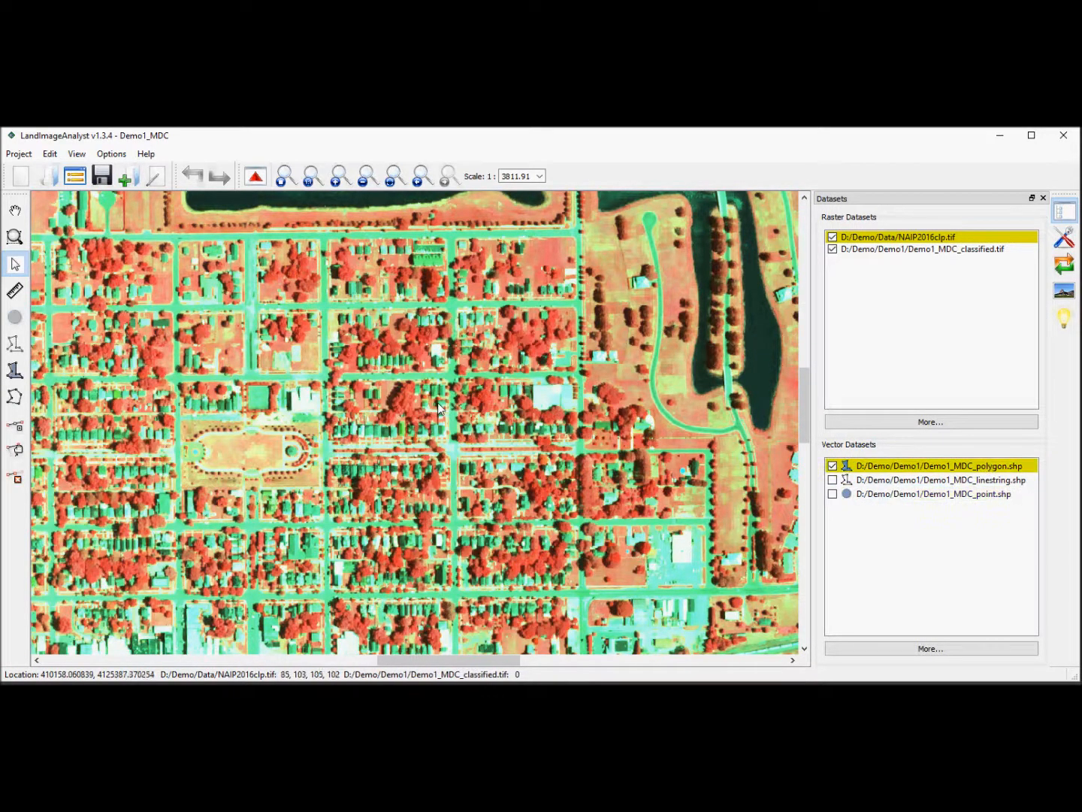
- Draw a triangular polygon feature over the large tree canopy in the block northeast of the oval park and classify it as Forest
{"action": "scroll", "coordinate": [432, 406], "scroll_direction": "up", "scroll_amount": 2}
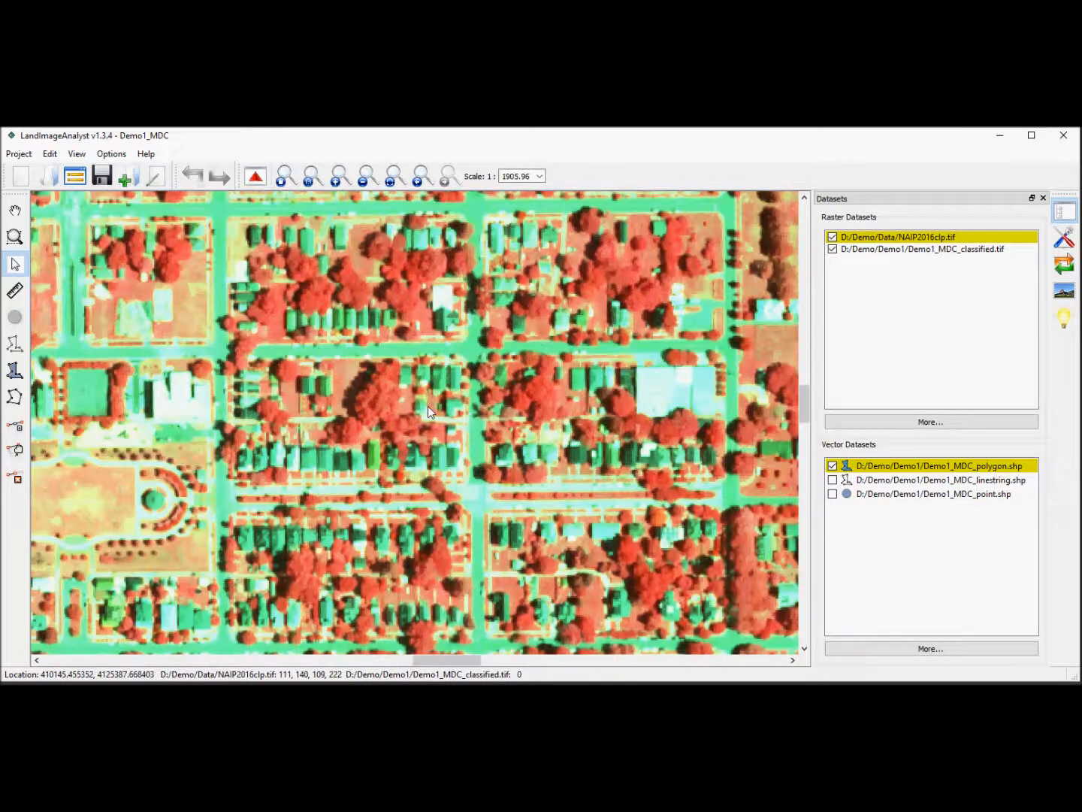
{"action": "left_click", "coordinate": [15, 369]}
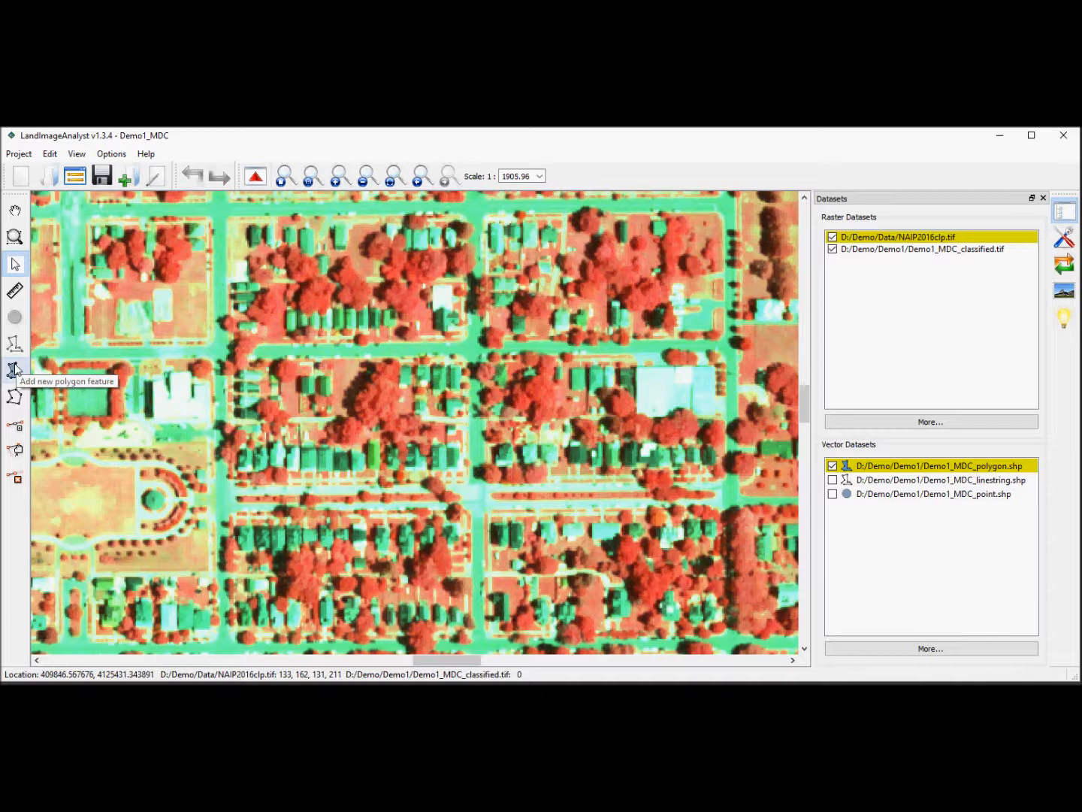
{"action": "left_click", "coordinate": [14, 370]}
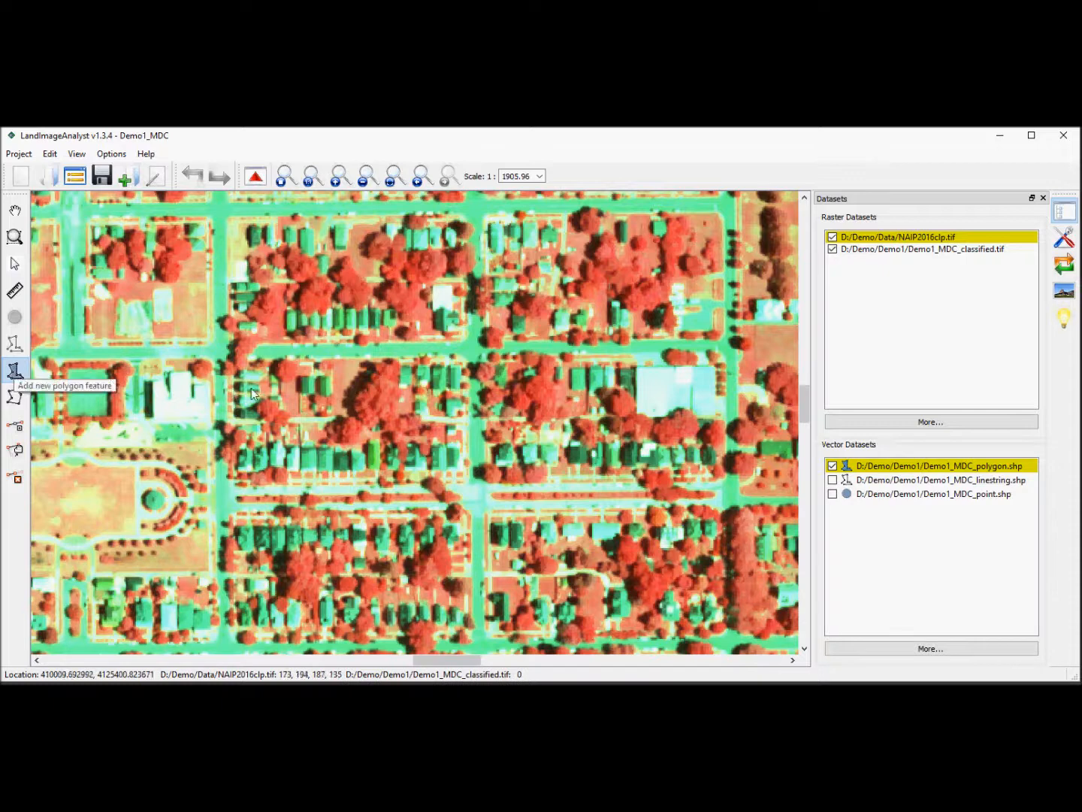
{"action": "left_click", "coordinate": [375, 384]}
{"action": "left_click", "coordinate": [362, 407]}
{"action": "double_click", "coordinate": [380, 404]}
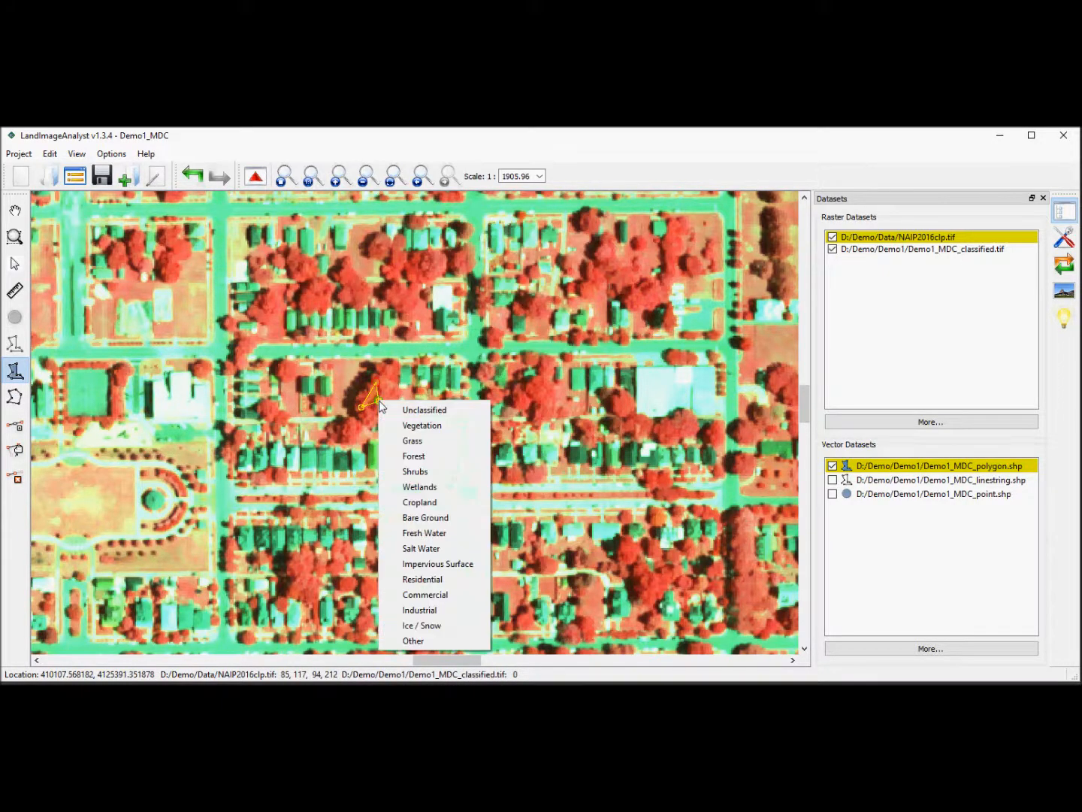
{"action": "left_click", "coordinate": [438, 457]}
- Draw a second triangular polygon over the tree canopy in the next block east and classify it as Forest
{"action": "left_click", "coordinate": [544, 384]}
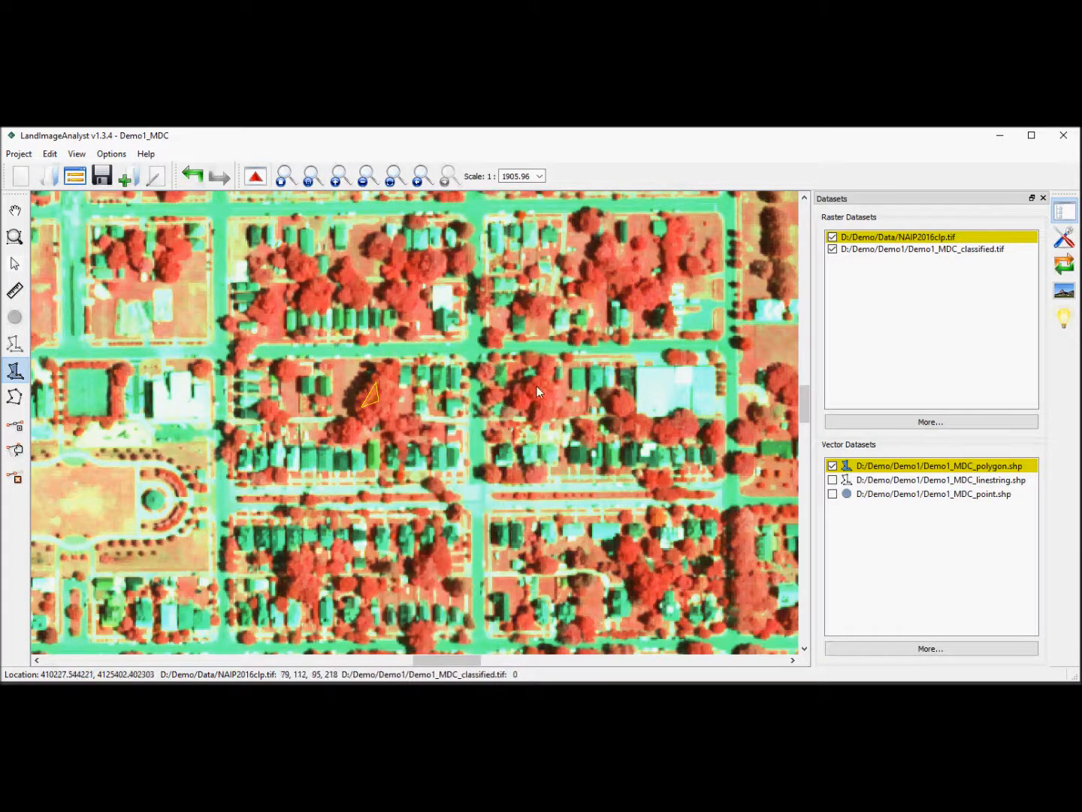
{"action": "left_click", "coordinate": [530, 389]}
{"action": "right_click", "coordinate": [539, 402]}
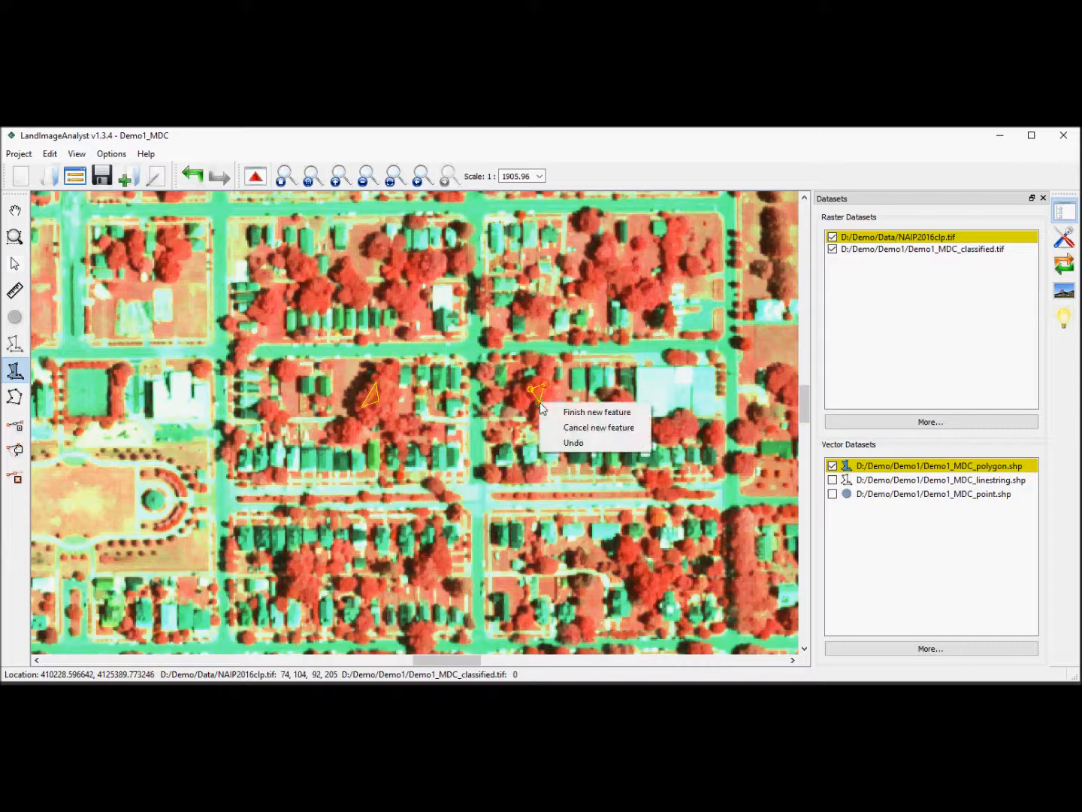
{"action": "left_click", "coordinate": [567, 413]}
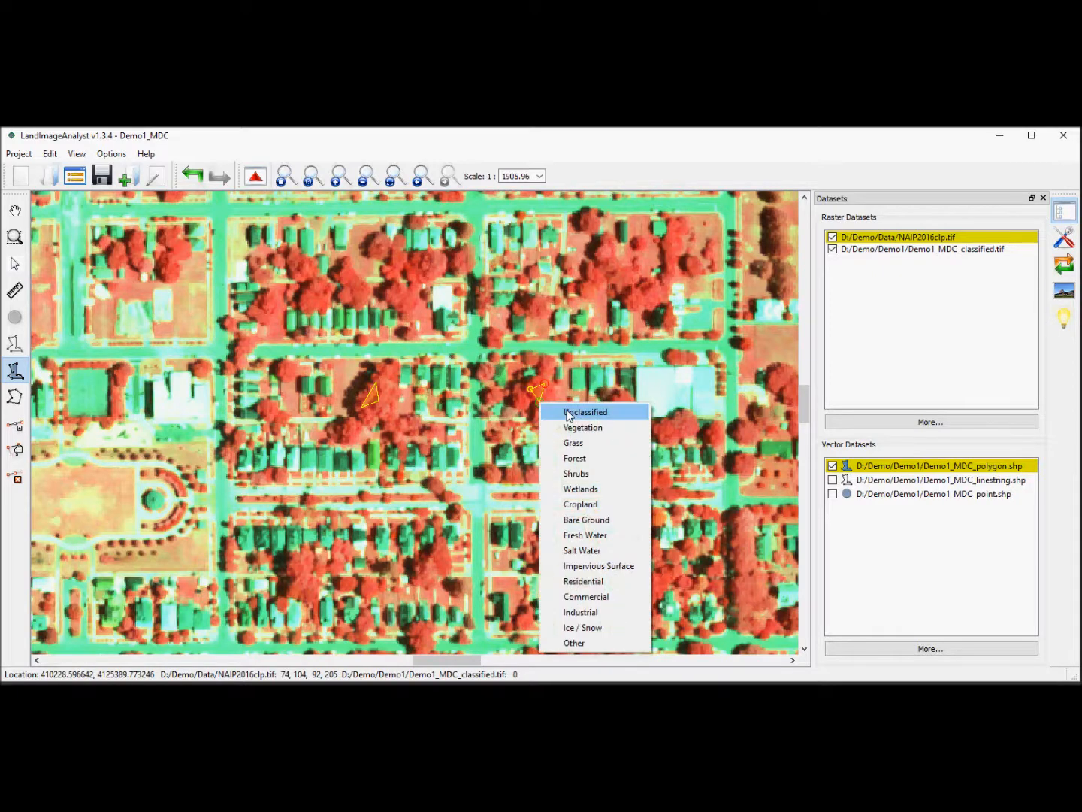
{"action": "left_click", "coordinate": [577, 459]}
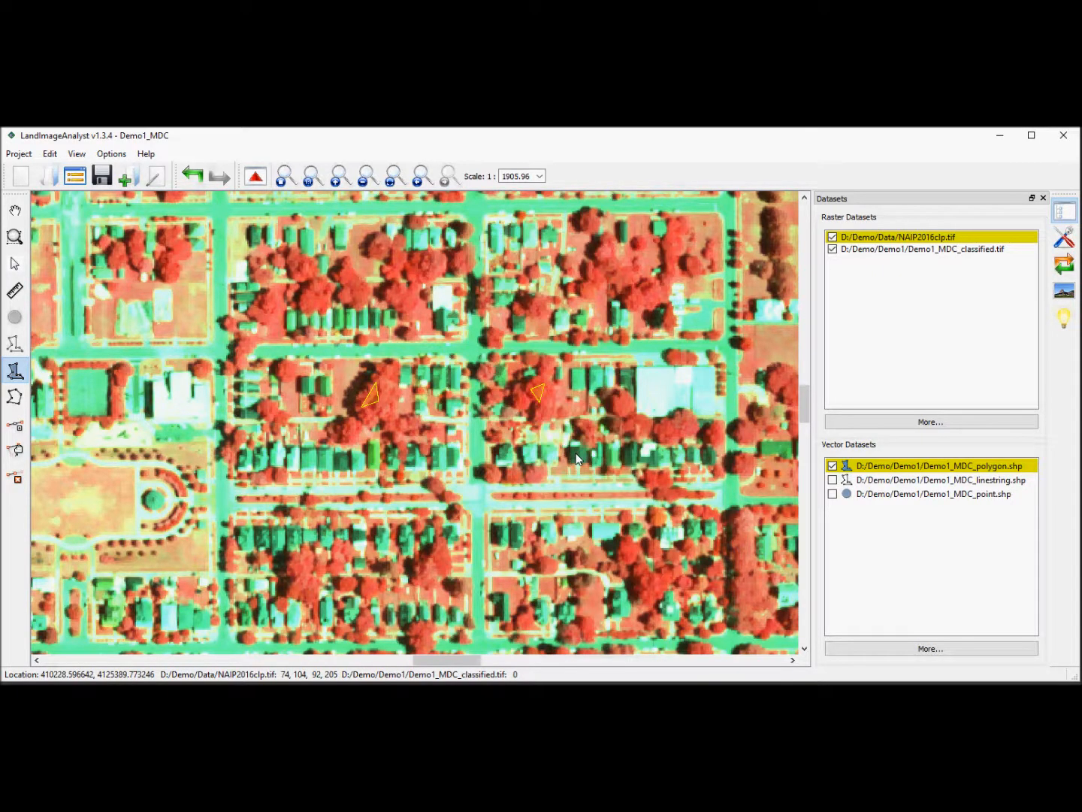
- Add a third triangular Forest polygon over the trees in the block directly north of the first polygon
{"action": "left_click", "coordinate": [307, 301]}
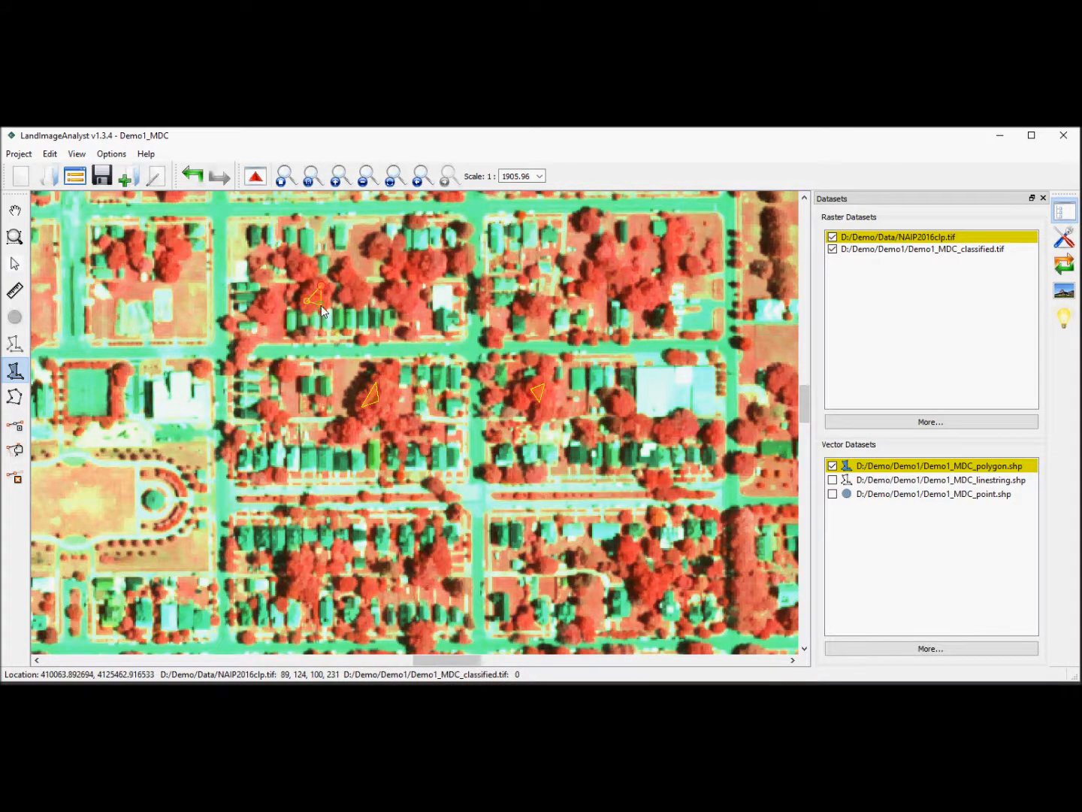
{"action": "double_click", "coordinate": [321, 305]}
{"action": "left_click", "coordinate": [355, 362]}
- Draw a fourth triangular Forest polygon over the tree canopy in the block directly north of the second polygon
{"action": "left_click", "coordinate": [640, 285]}
{"action": "left_click", "coordinate": [649, 284]}
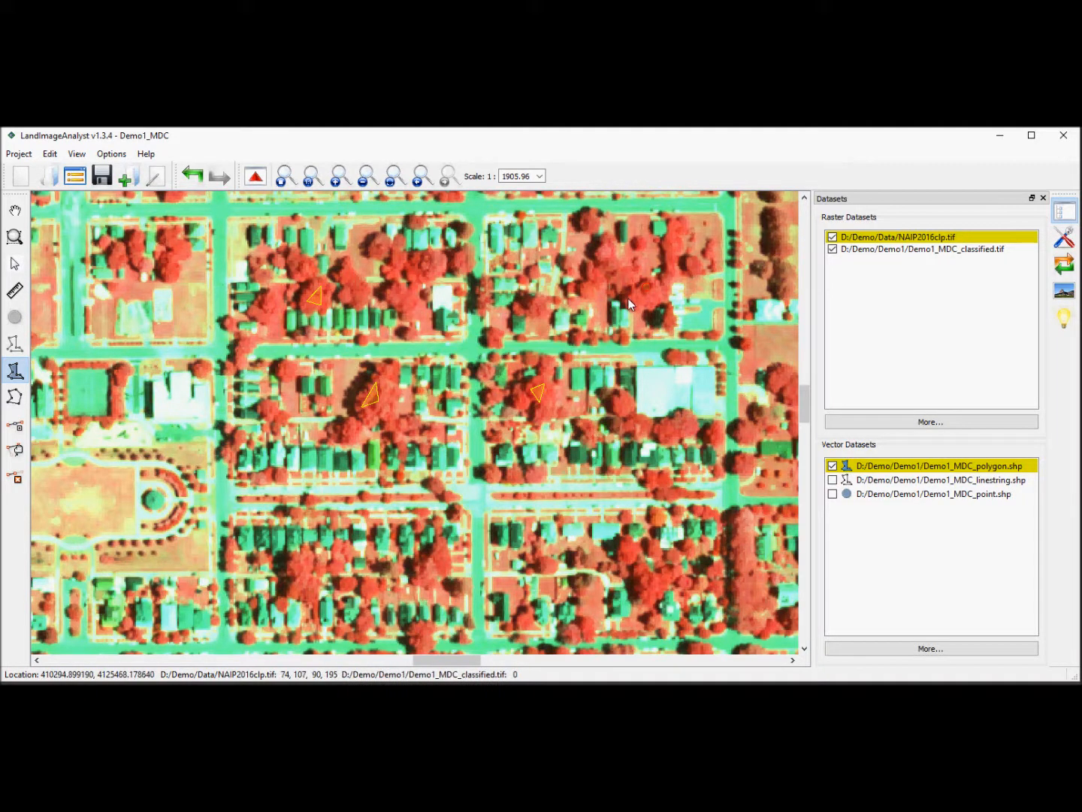
{"action": "double_click", "coordinate": [652, 298]}
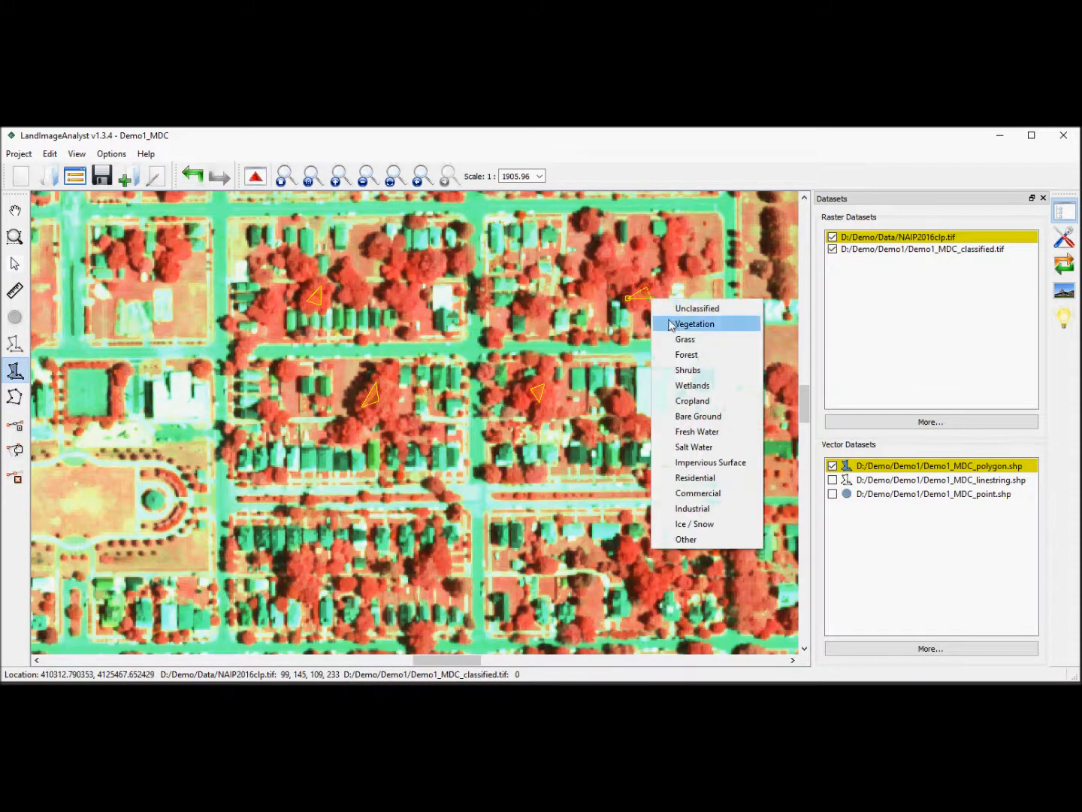
{"action": "left_click", "coordinate": [680, 354]}
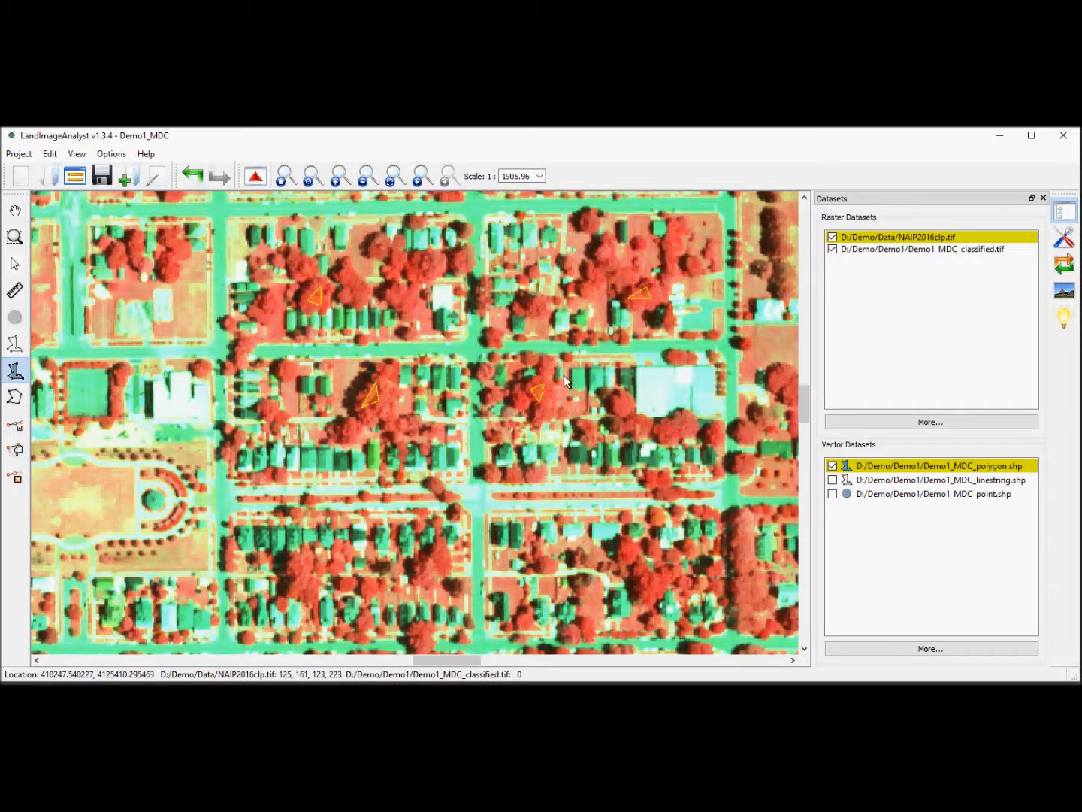
- Draw a triangular polygon over the tree in the block north of the oval park's western half and classify it as Forest
{"action": "scroll", "coordinate": [563, 375], "scroll_direction": "down", "scroll_amount": 1}
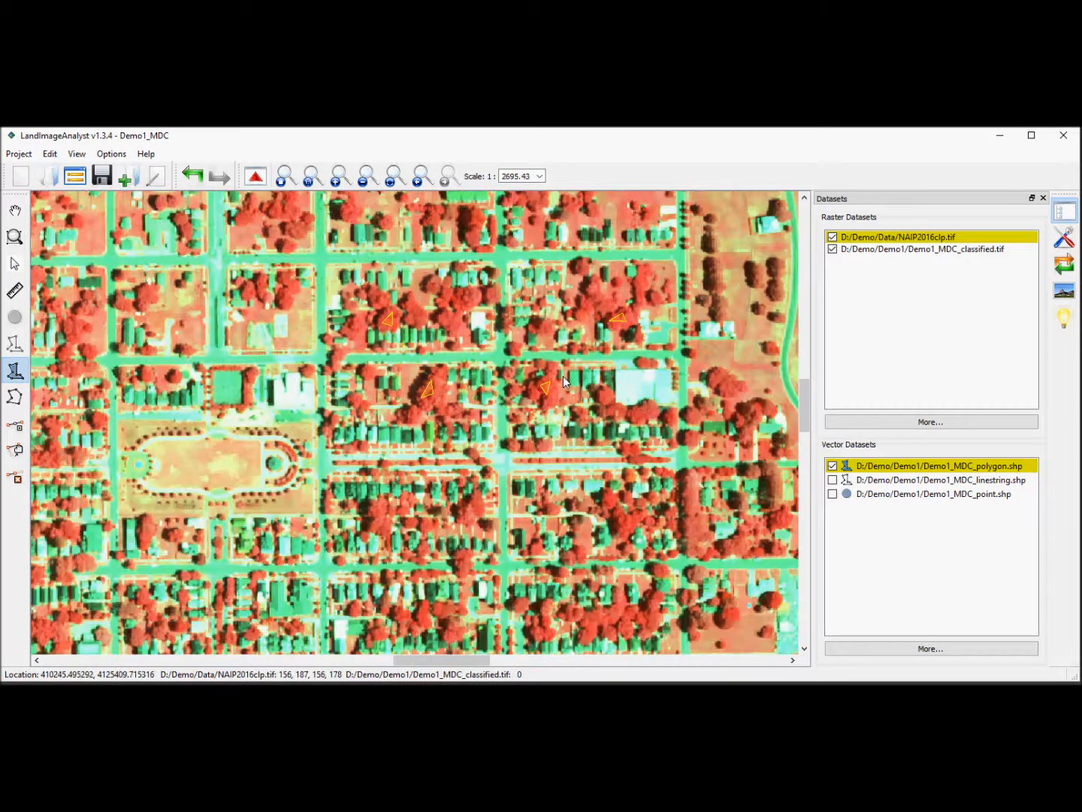
{"action": "left_click", "coordinate": [141, 300]}
{"action": "double_click", "coordinate": [154, 299]}
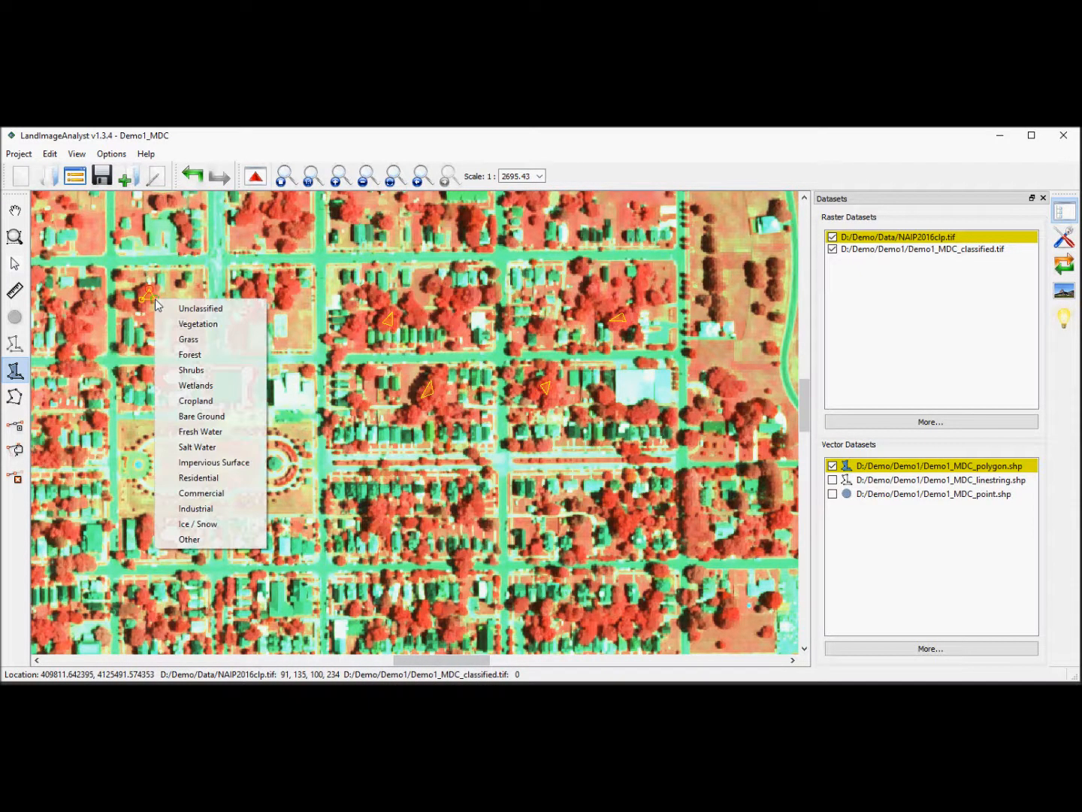
{"action": "left_click", "coordinate": [183, 356]}
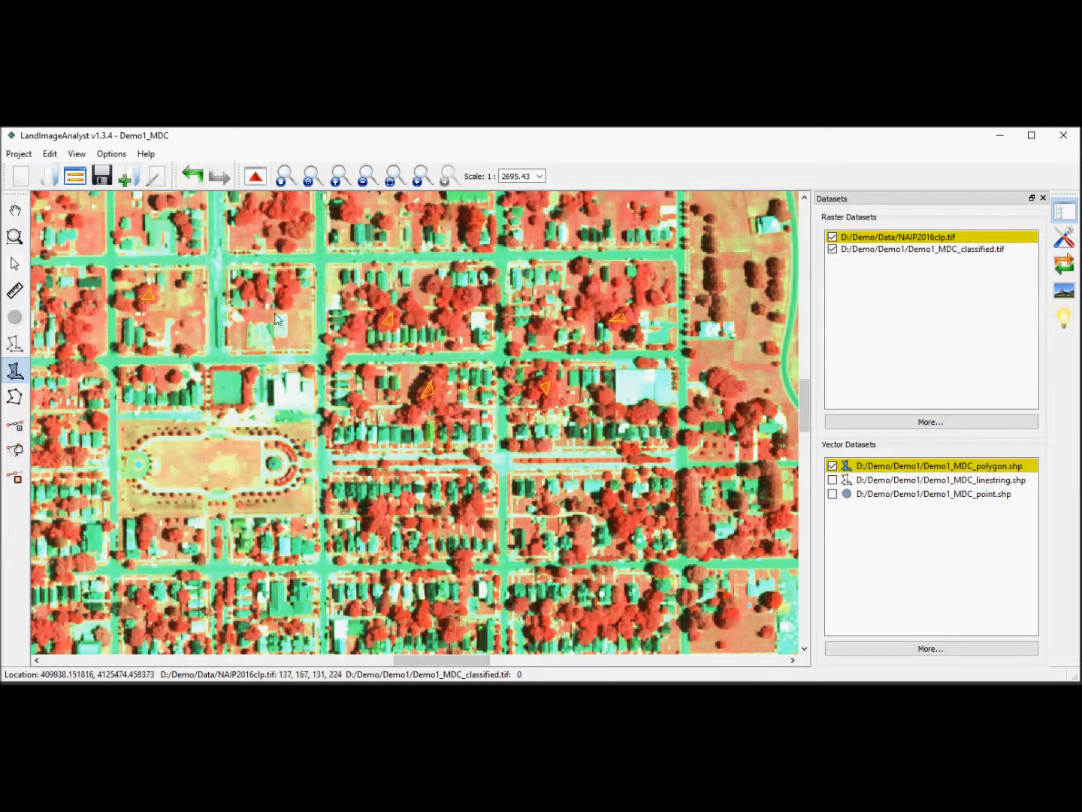
- Draw a small Forest polygon over the tree cluster in the next block east and another triangular polygon over the tree just north of the park
{"action": "scroll", "coordinate": [249, 295], "scroll_direction": "down", "scroll_amount": 1}
{"action": "scroll", "coordinate": [247, 289], "scroll_direction": "up", "scroll_amount": 2}
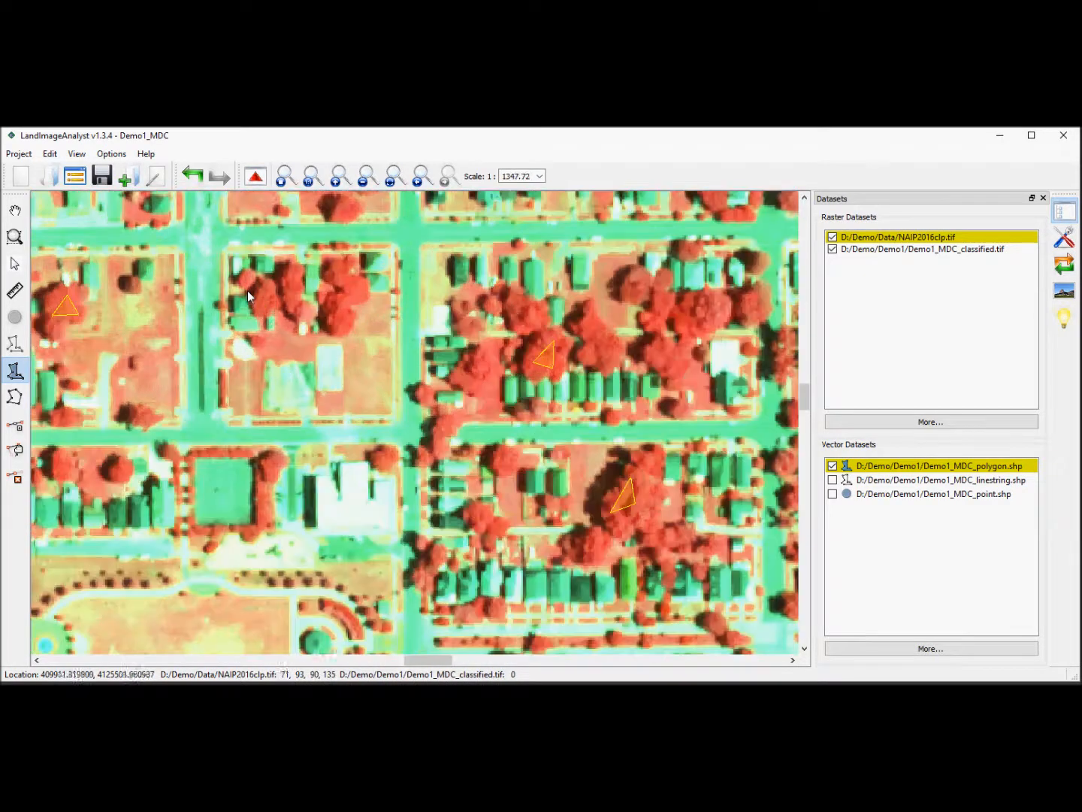
{"action": "left_click", "coordinate": [266, 291]}
{"action": "left_click", "coordinate": [259, 307]}
{"action": "left_click", "coordinate": [267, 304]}
{"action": "right_click", "coordinate": [269, 306]}
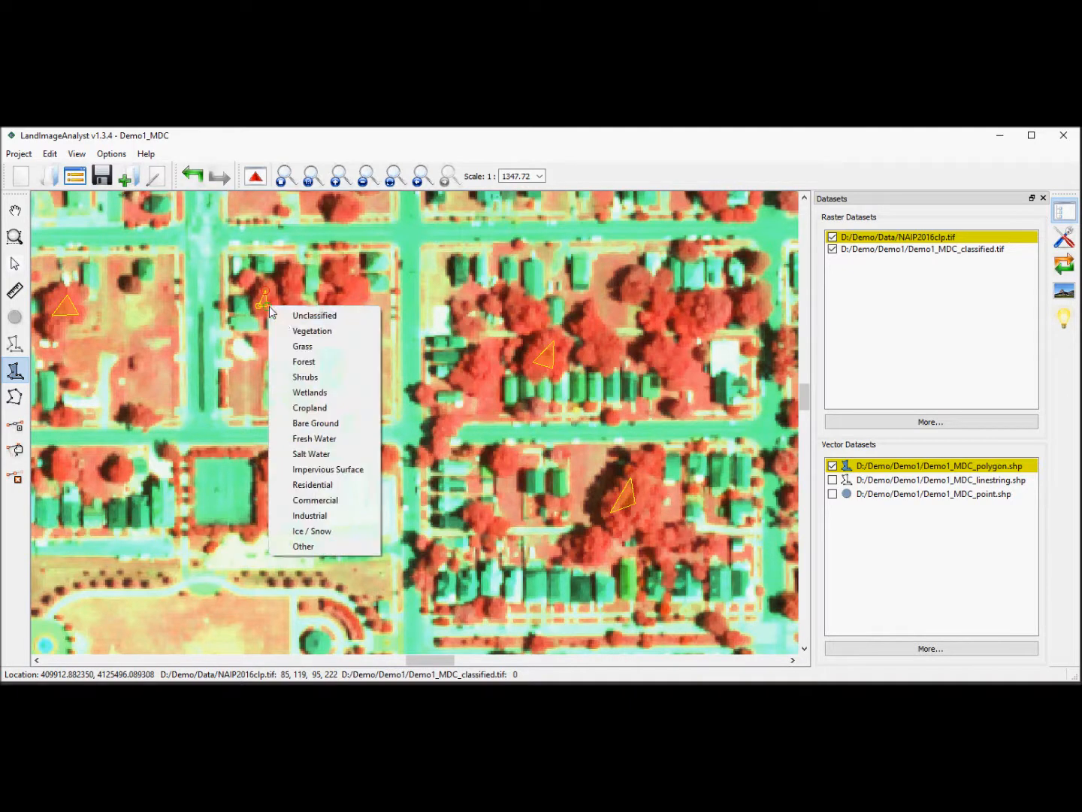
{"action": "left_click", "coordinate": [305, 362]}
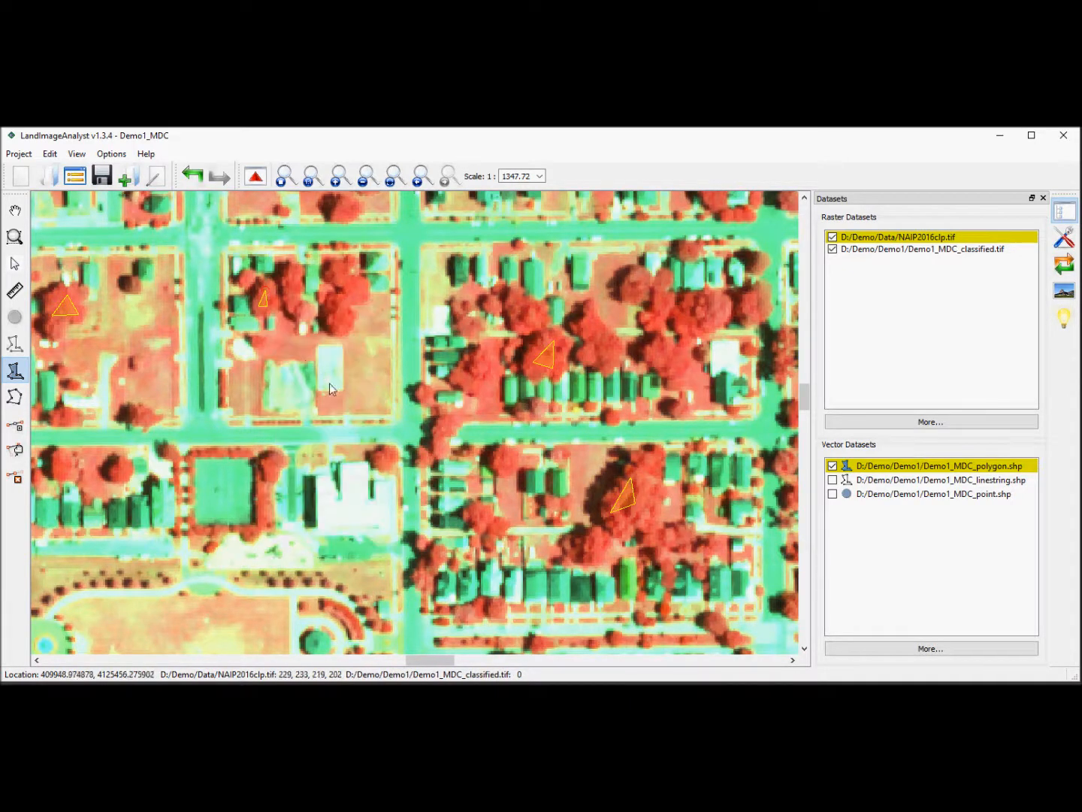
{"action": "double_click", "coordinate": [127, 474]}
{"action": "left_click", "coordinate": [149, 517]}
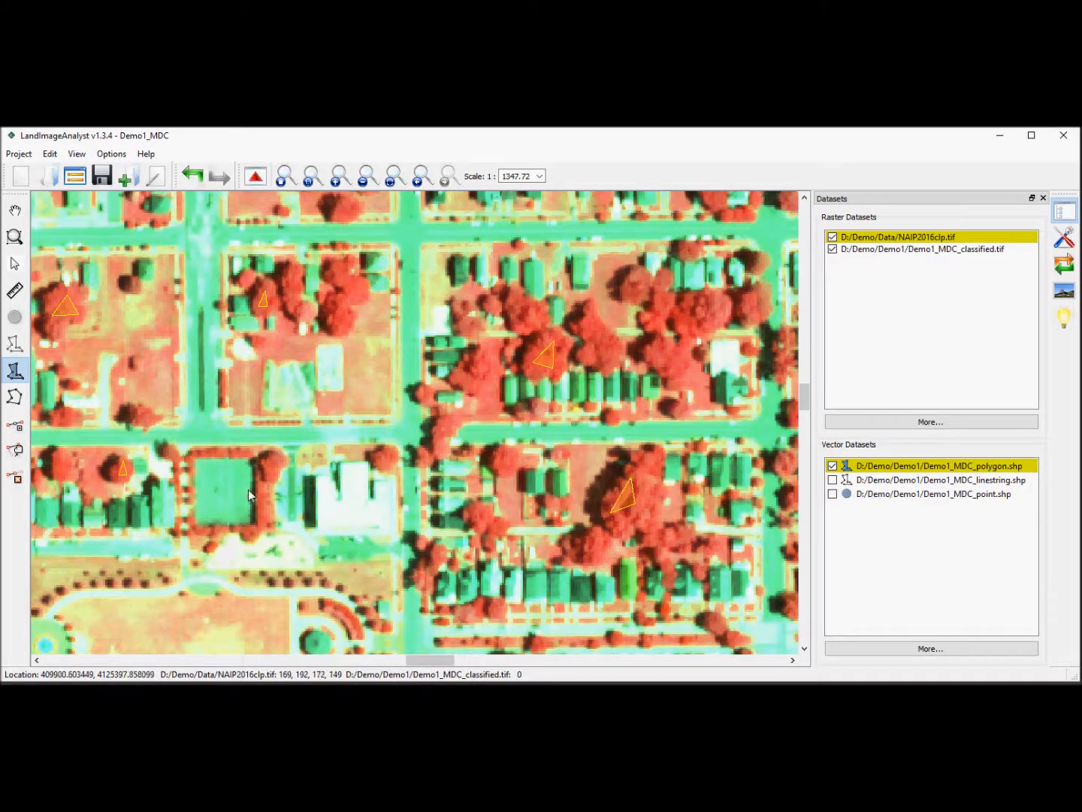
- Draw a triangular Forest polygon over the western end of the large tree canopy in the block southwest of the oval park
{"action": "scroll", "coordinate": [253, 489], "scroll_direction": "down", "scroll_amount": 2}
{"action": "scroll", "coordinate": [253, 490], "scroll_direction": "up", "scroll_amount": 5}
{"action": "scroll", "coordinate": [340, 502], "scroll_direction": "down", "scroll_amount": 5}
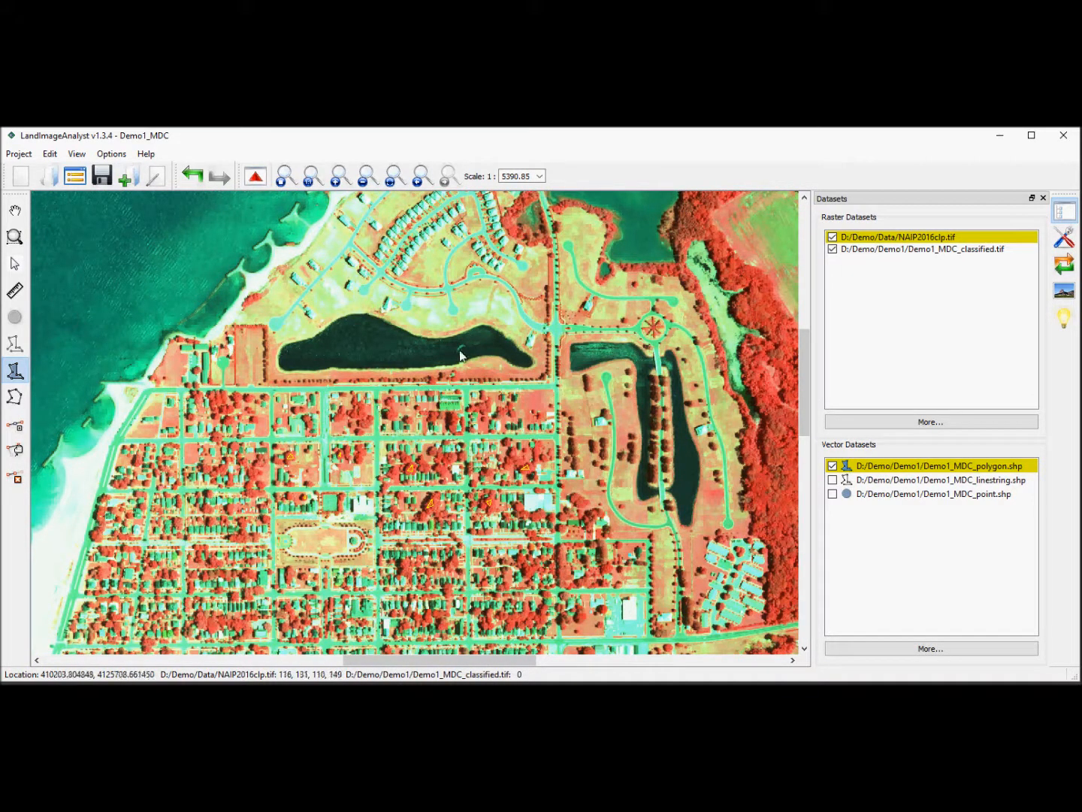
{"action": "scroll", "coordinate": [203, 639], "scroll_direction": "up", "scroll_amount": 4}
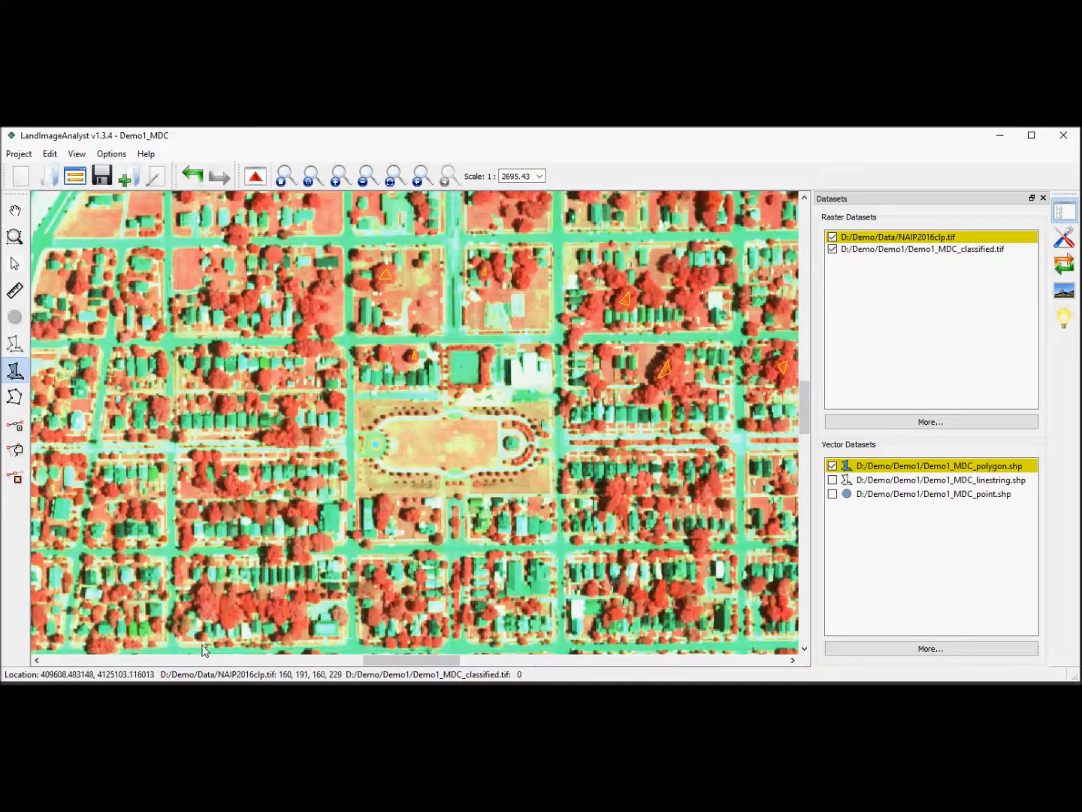
{"action": "left_click", "coordinate": [200, 519]}
{"action": "left_click", "coordinate": [193, 544]}
{"action": "double_click", "coordinate": [212, 554]}
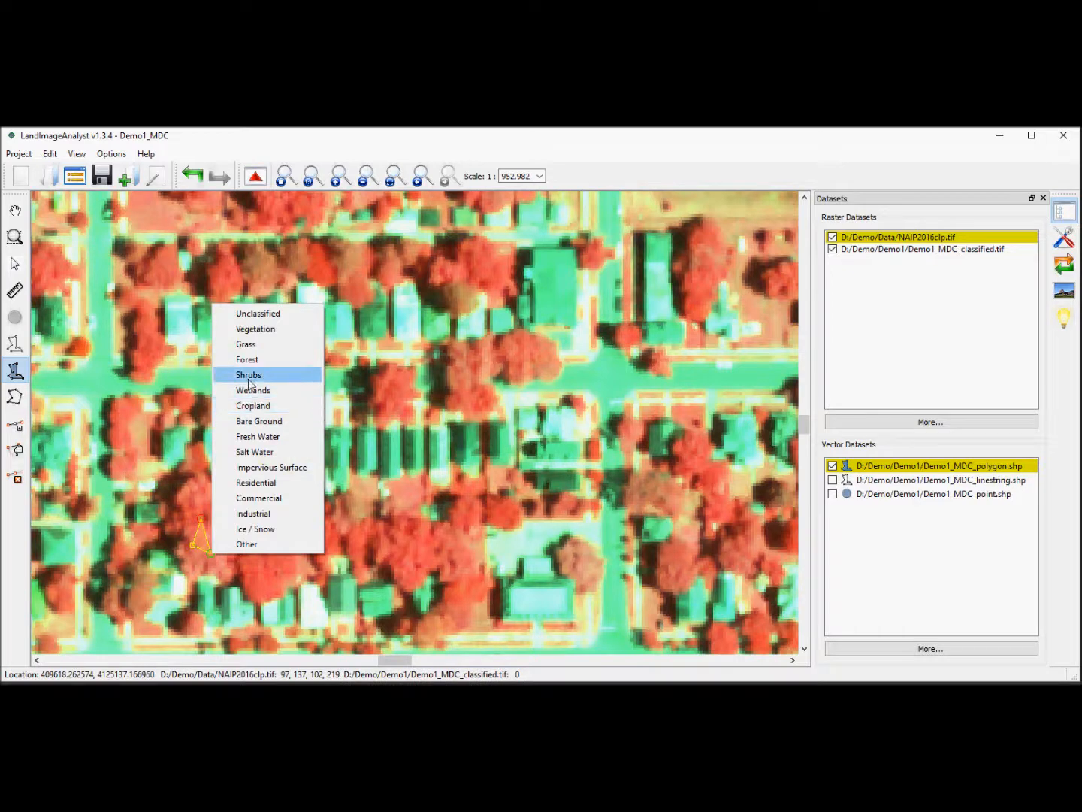
{"action": "left_click", "coordinate": [229, 359]}
- Add another triangular Forest polygon over the canopy immediately east of the last one in the same block
{"action": "left_click", "coordinate": [263, 568]}
{"action": "double_click", "coordinate": [291, 566]}
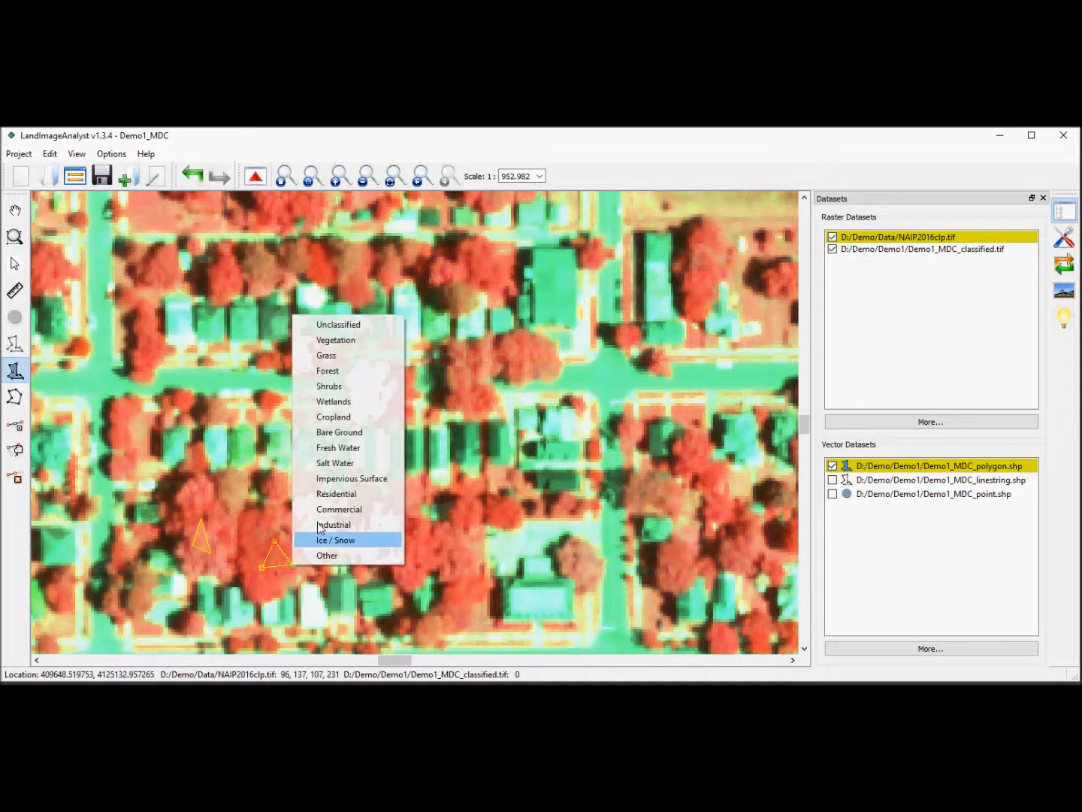
{"action": "left_click", "coordinate": [342, 372]}
- Draw a four-sided polygon over the eastern part of the same block's canopy and classify it as Forest
{"action": "scroll", "coordinate": [429, 432], "scroll_direction": "down", "scroll_amount": 1}
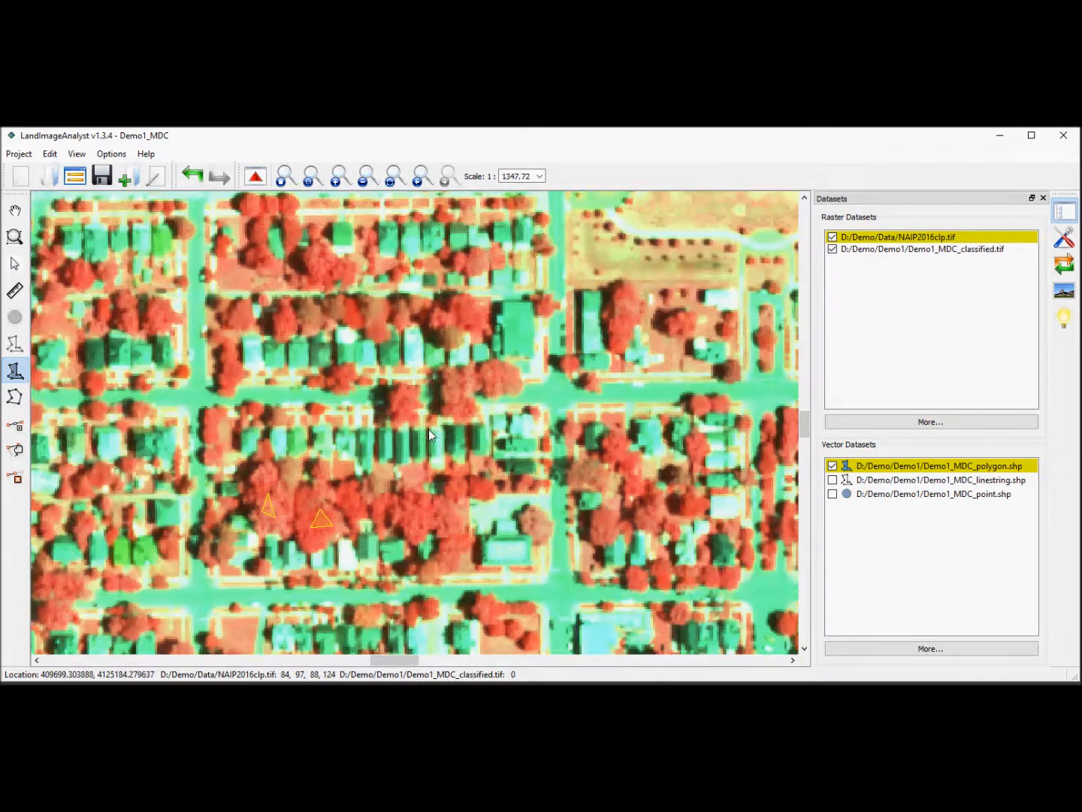
{"action": "left_click", "coordinate": [442, 506]}
{"action": "left_click", "coordinate": [415, 507]}
{"action": "left_click", "coordinate": [412, 517]}
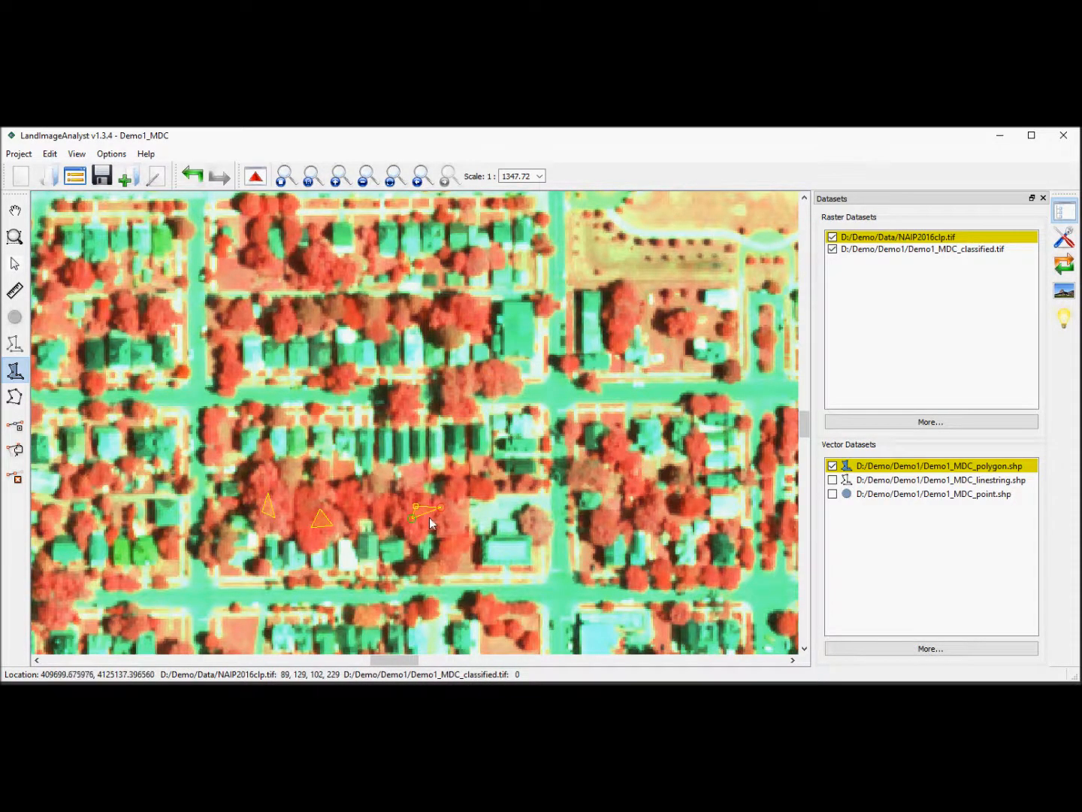
{"action": "double_click", "coordinate": [432, 517]}
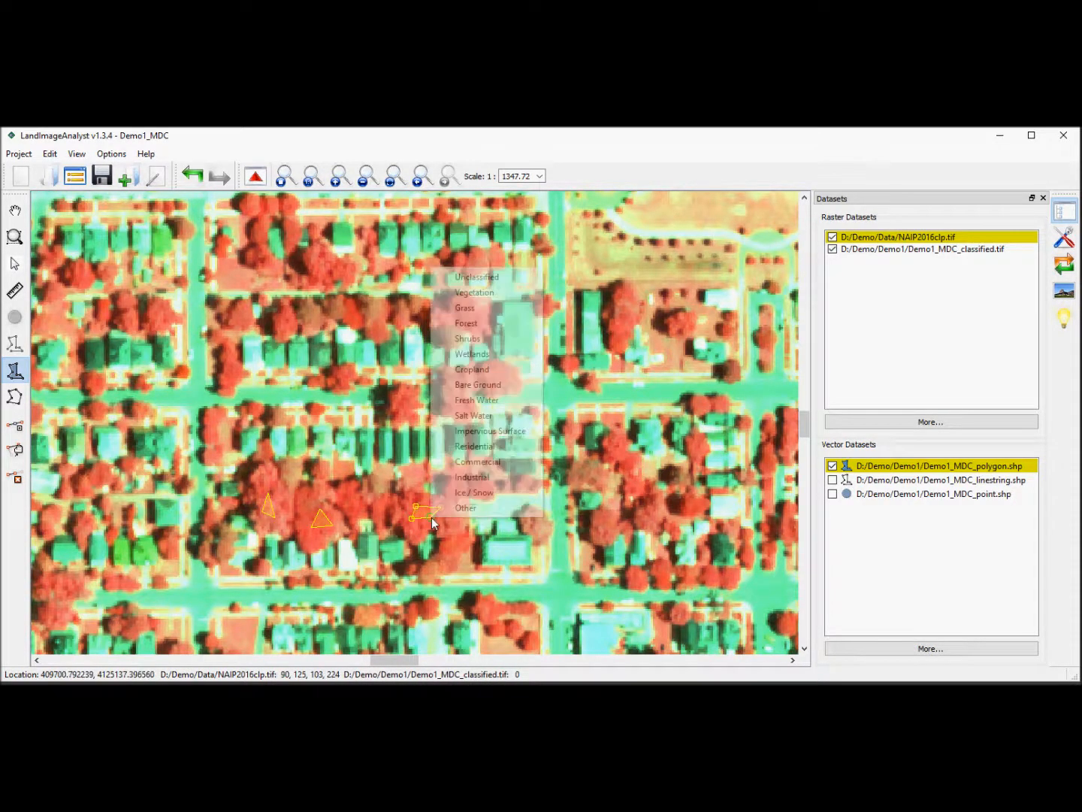
{"action": "left_click", "coordinate": [468, 323]}
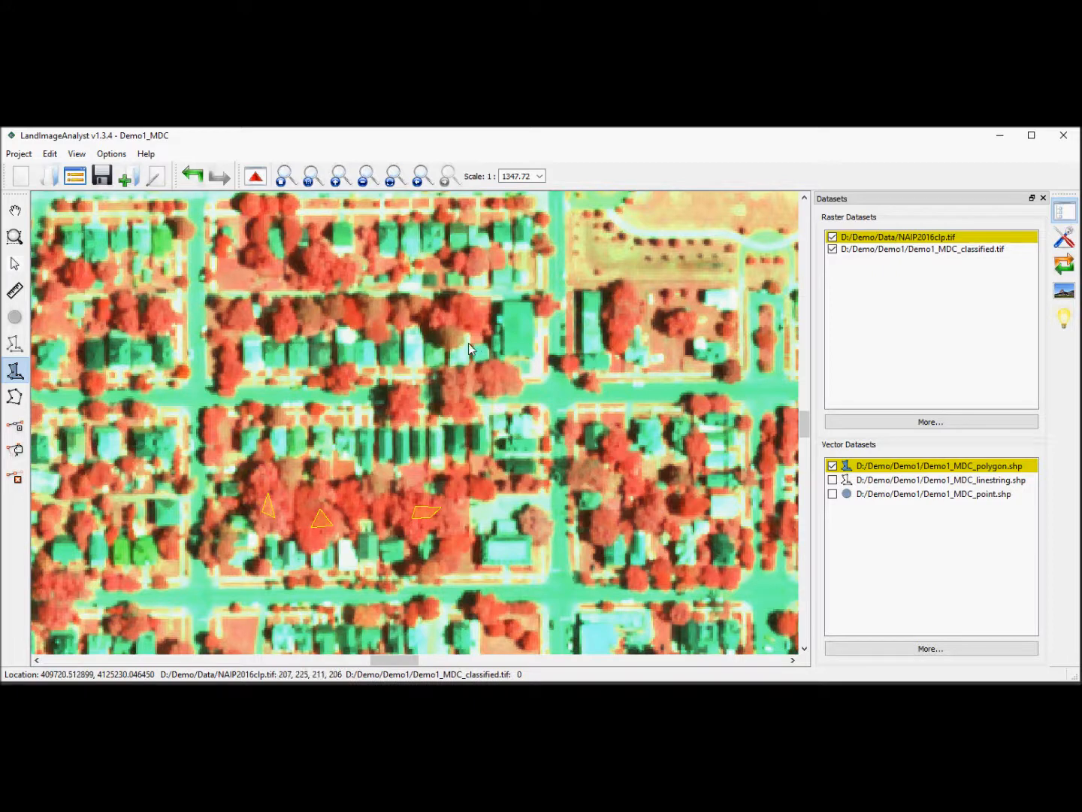
- Add a small triangular Forest polygon over the tree row in the block directly north, across the street
{"action": "left_click", "coordinate": [327, 309]}
{"action": "double_click", "coordinate": [342, 315]}
{"action": "left_click", "coordinate": [377, 371]}
- Outline the brownish tree beside the building at the southern block's east end with a narrow polygon and classify it as Forest
{"action": "scroll", "coordinate": [535, 576], "scroll_direction": "up", "scroll_amount": 2}
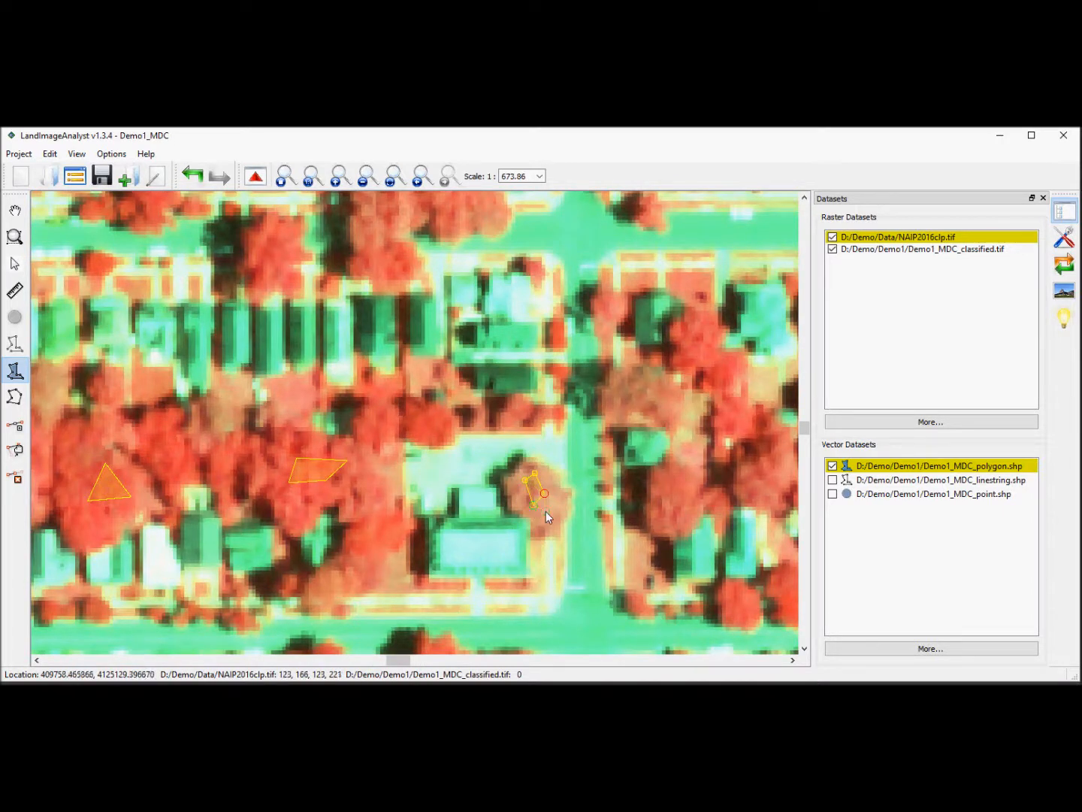
{"action": "double_click", "coordinate": [545, 511]}
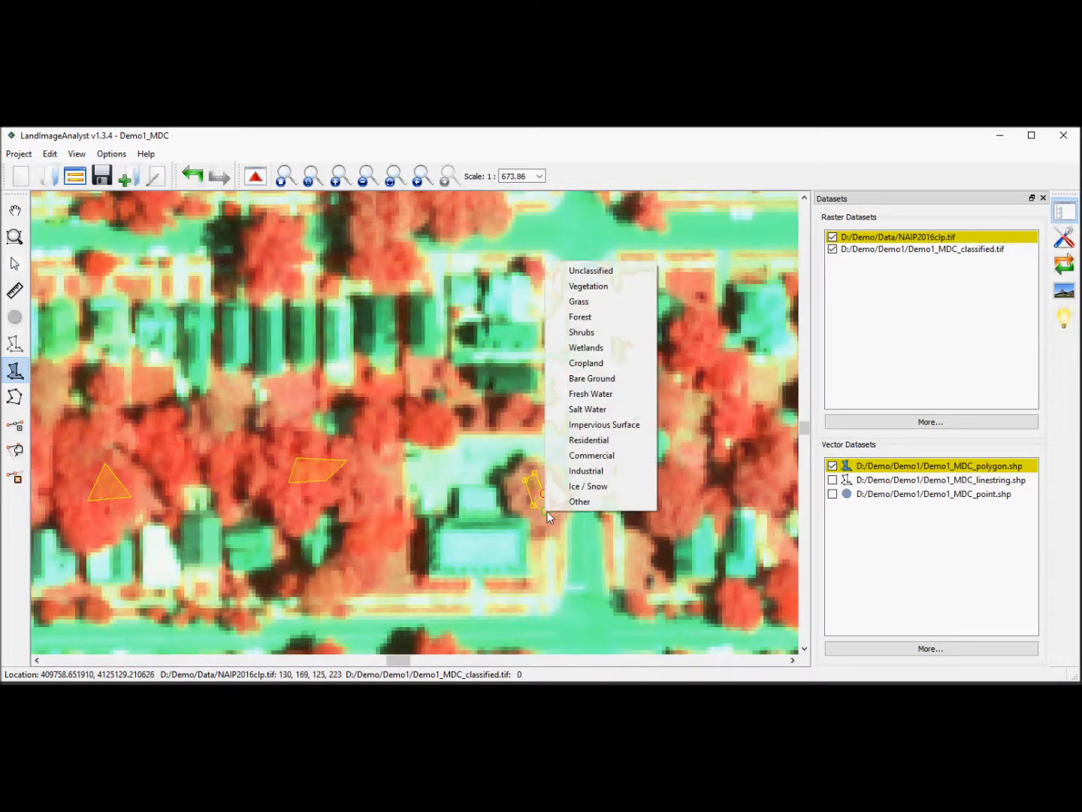
{"action": "left_click", "coordinate": [591, 321]}
- Draw a triangular Forest polygon over the trees at the northwest corner of the block beside the beach road
{"action": "scroll", "coordinate": [555, 448], "scroll_direction": "down", "scroll_amount": 2}
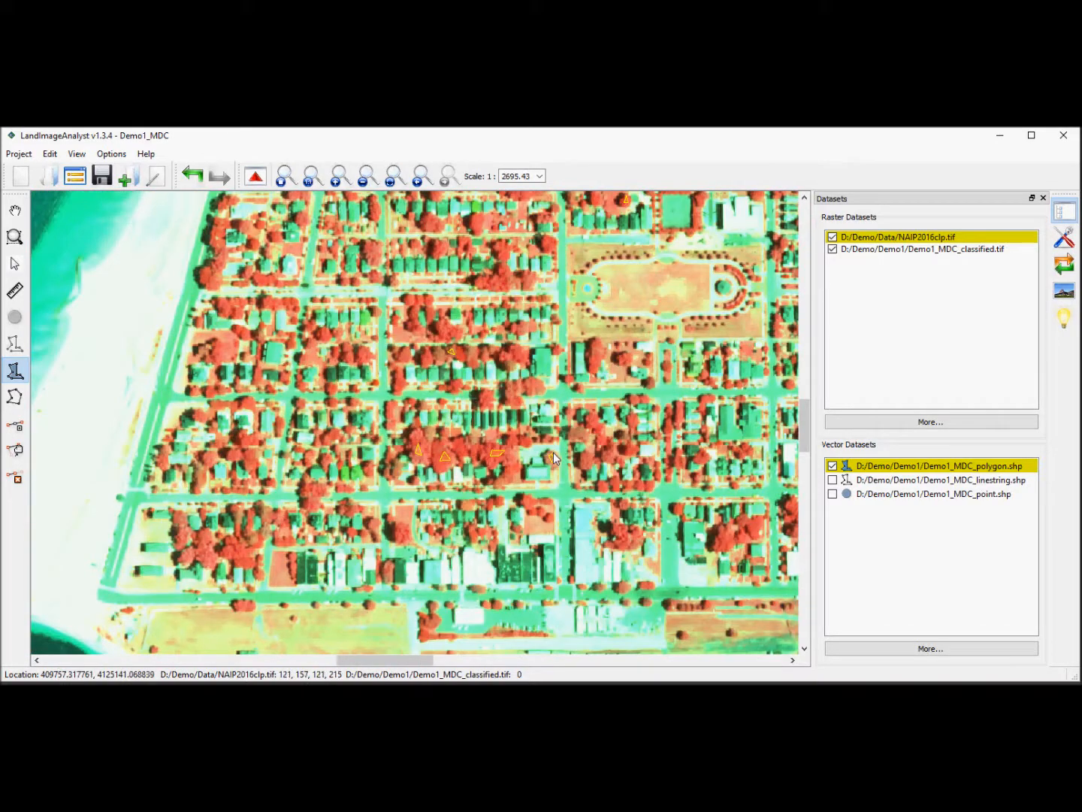
{"action": "scroll", "coordinate": [207, 347], "scroll_direction": "up", "scroll_amount": 2}
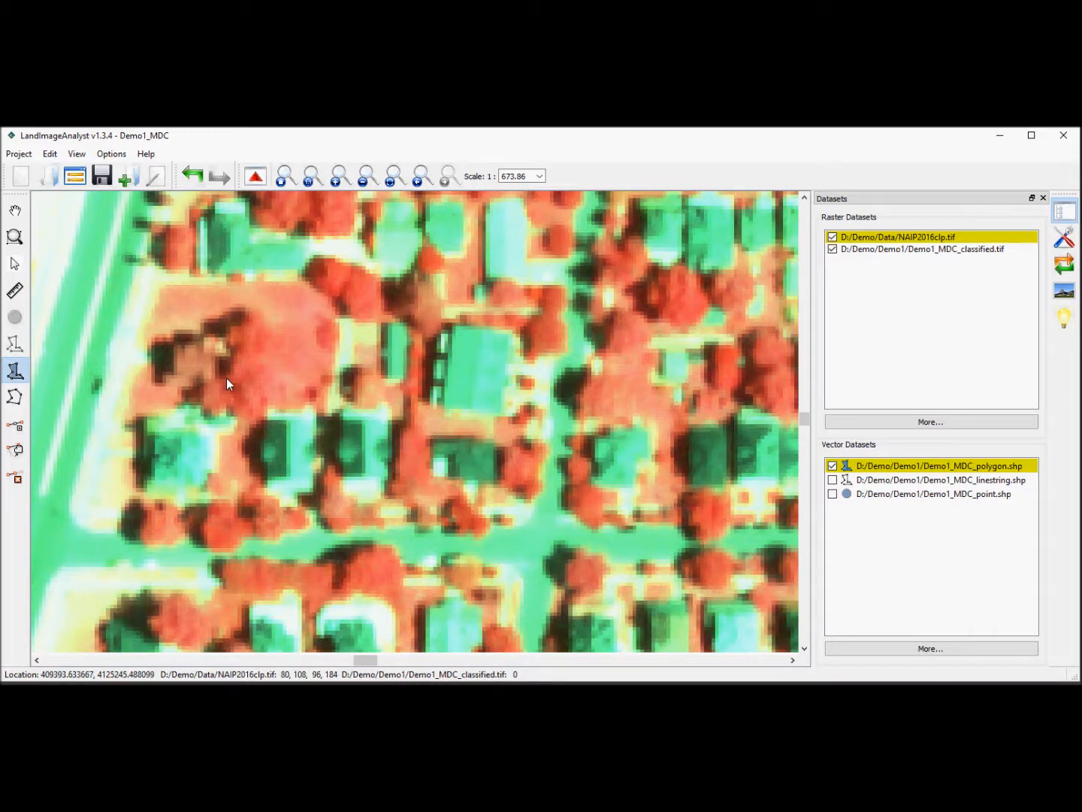
{"action": "scroll", "coordinate": [226, 378], "scroll_direction": "down", "scroll_amount": 2}
{"action": "left_click", "coordinate": [240, 308]}
{"action": "right_click", "coordinate": [254, 317]}
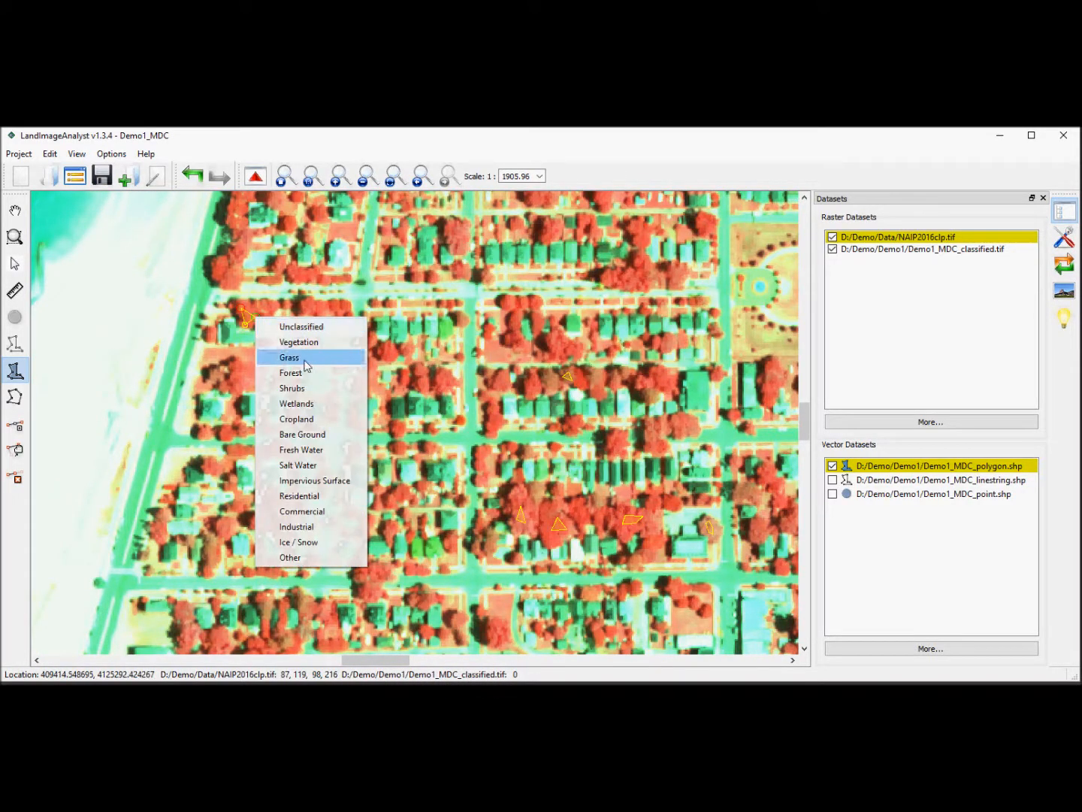
{"action": "left_click", "coordinate": [305, 368]}
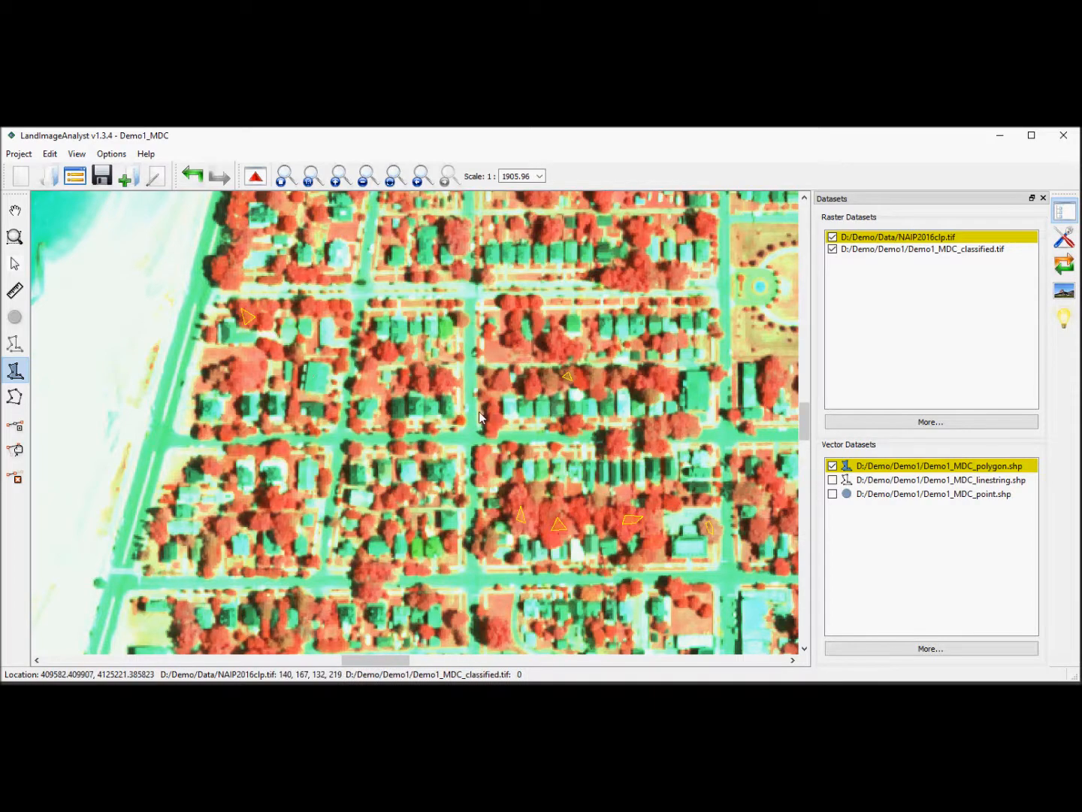
- Add the AOI.shp dataset from the D:/Demo/Data folder to the project
{"action": "left_click", "coordinate": [284, 176]}
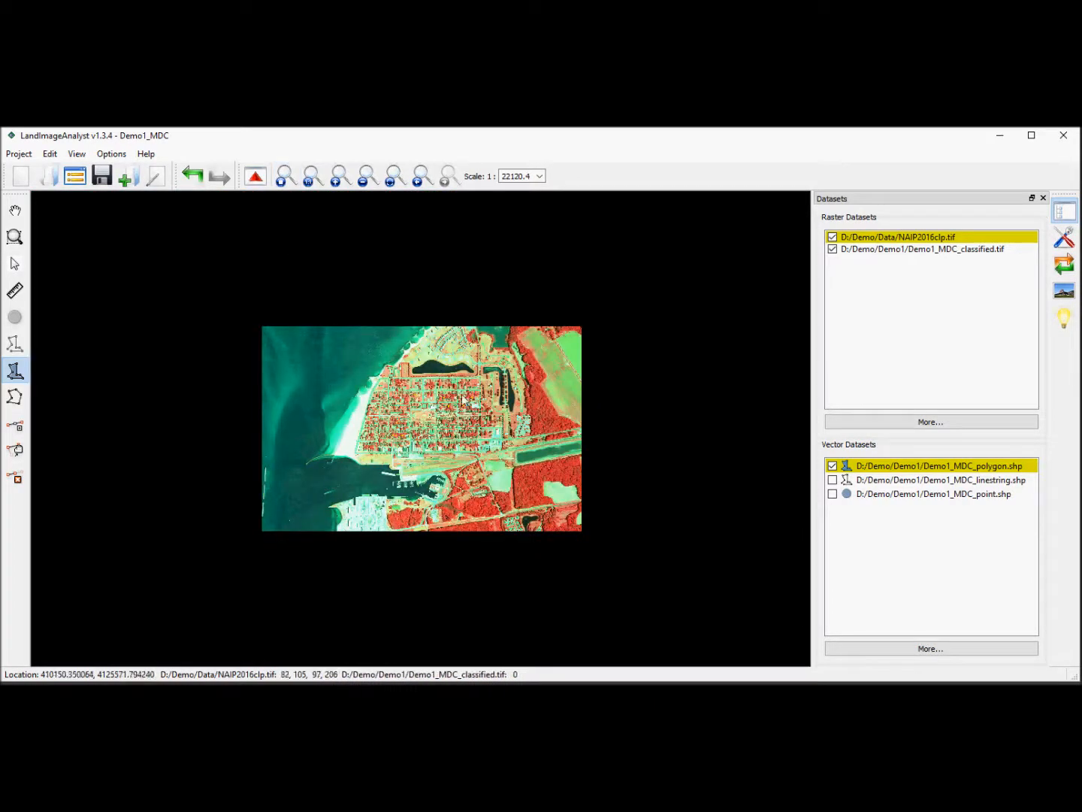
{"action": "scroll", "coordinate": [319, 368], "scroll_direction": "up", "scroll_amount": 3}
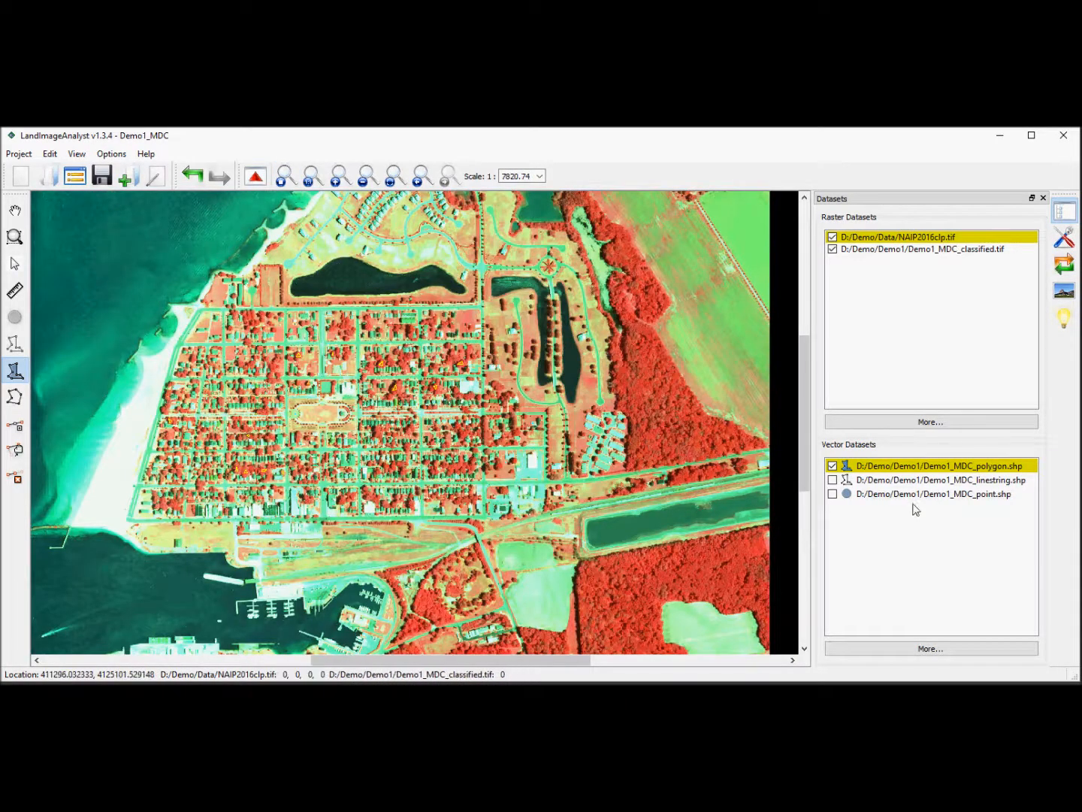
{"action": "left_click", "coordinate": [930, 646]}
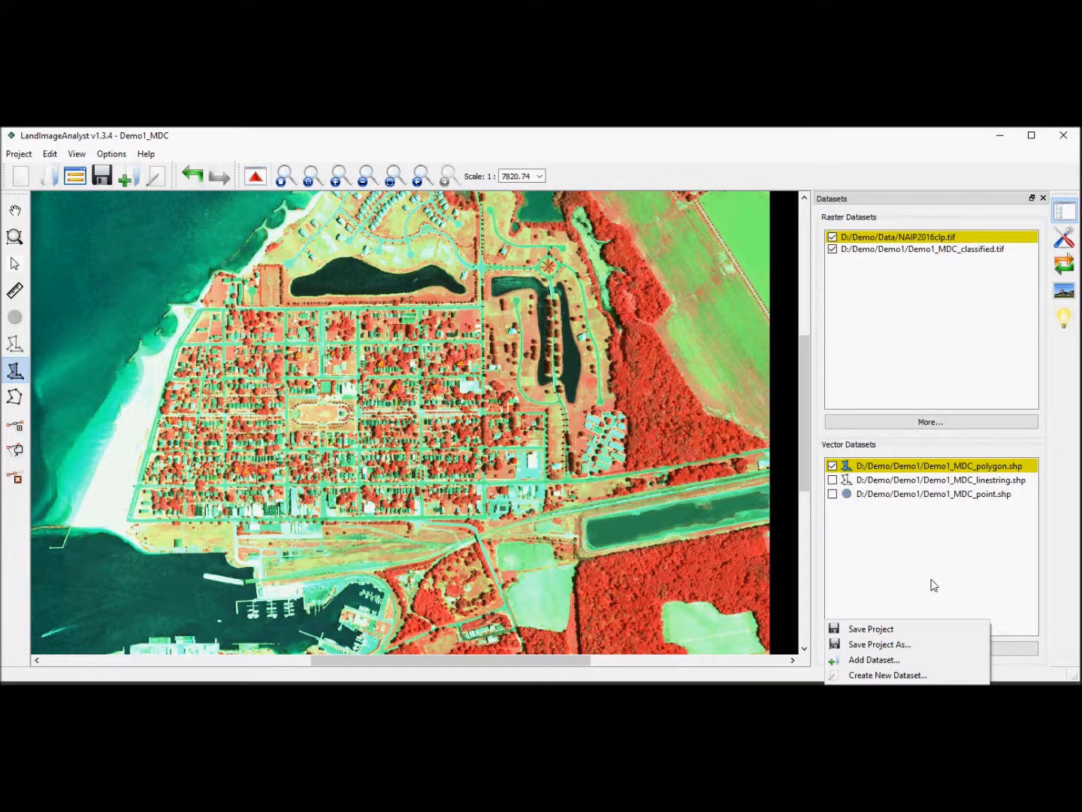
{"action": "left_click", "coordinate": [871, 659]}
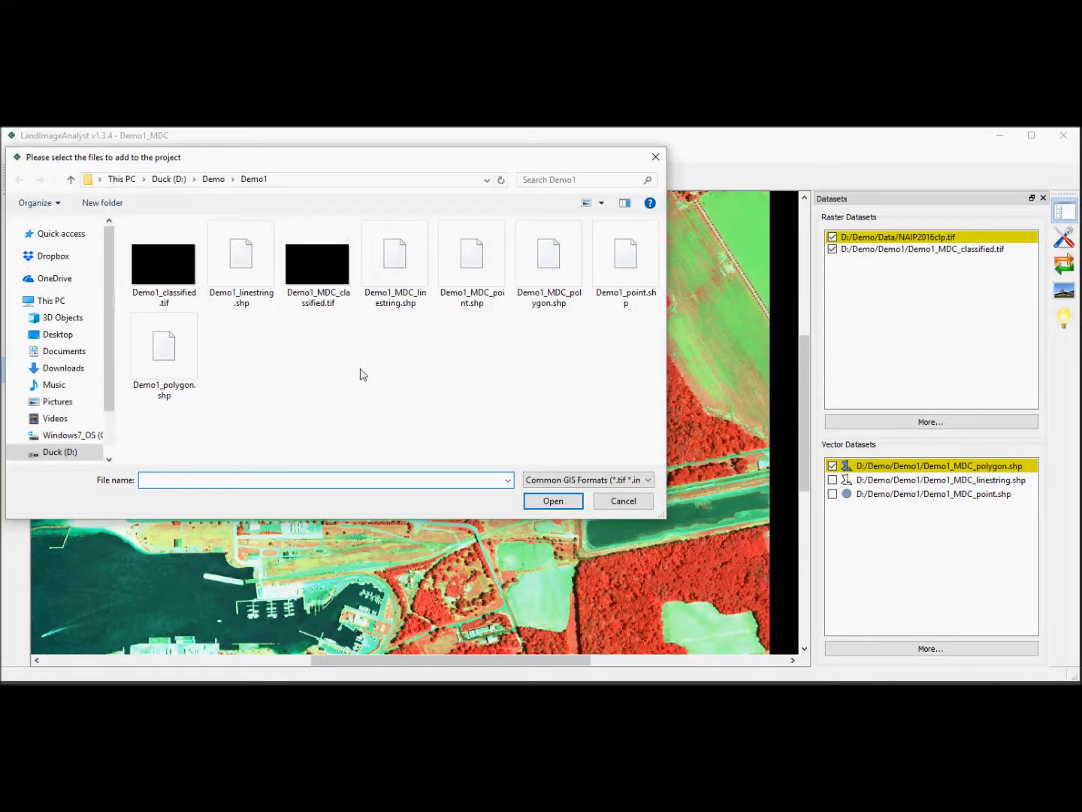
{"action": "left_click", "coordinate": [213, 184]}
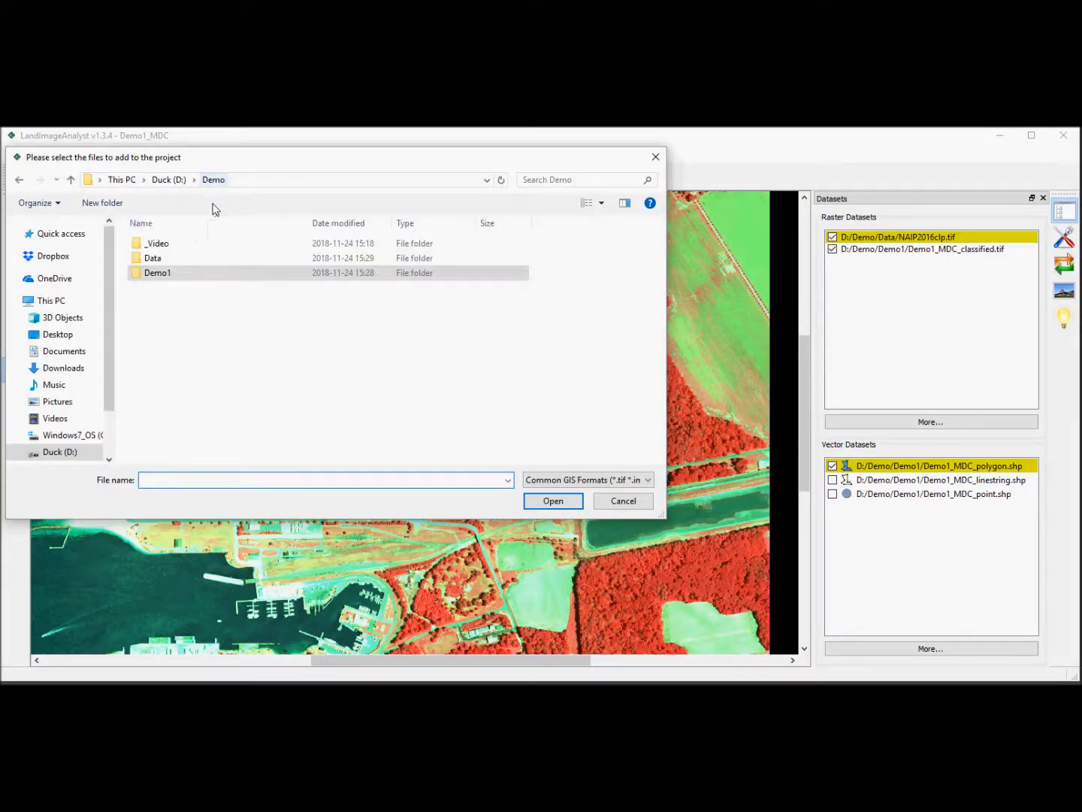
{"action": "double_click", "coordinate": [155, 256]}
{"action": "double_click", "coordinate": [156, 272]}
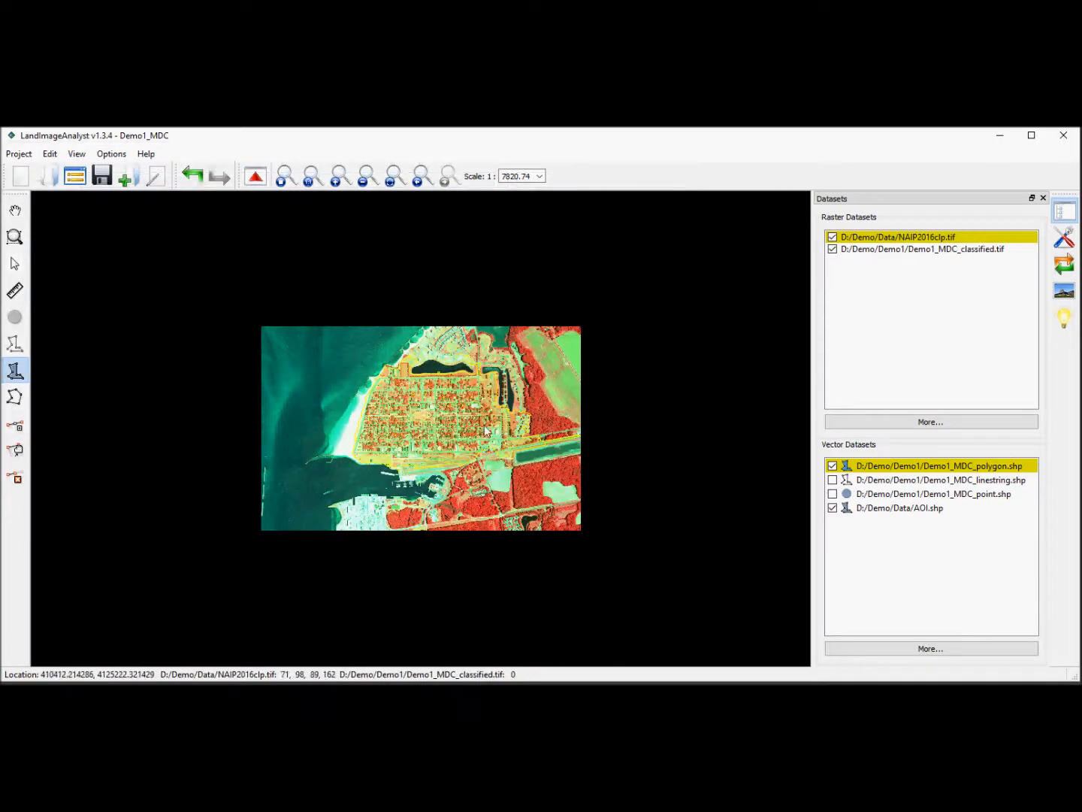
- Hide NAIP2016clp.tif to inspect the AOI boundary and the training polygons, and show the raster again
{"action": "scroll", "coordinate": [464, 422], "scroll_direction": "up", "scroll_amount": 2}
{"action": "left_click", "coordinate": [831, 236]}
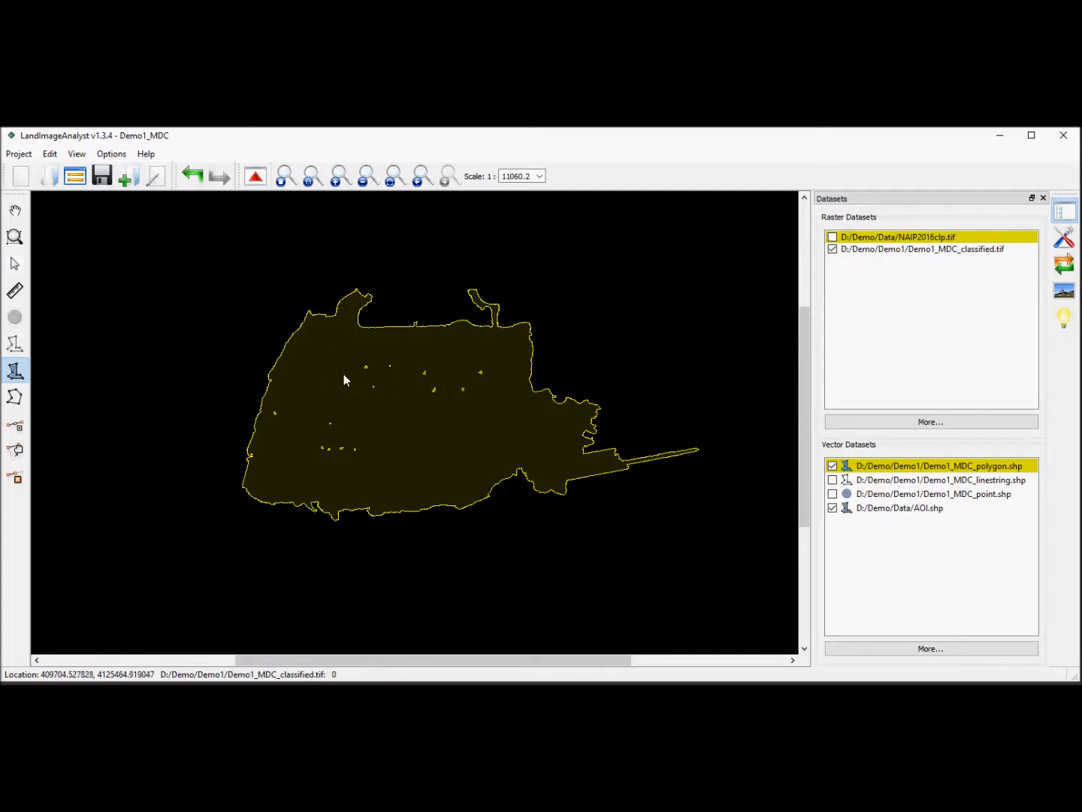
{"action": "scroll", "coordinate": [343, 374], "scroll_direction": "up", "scroll_amount": 1}
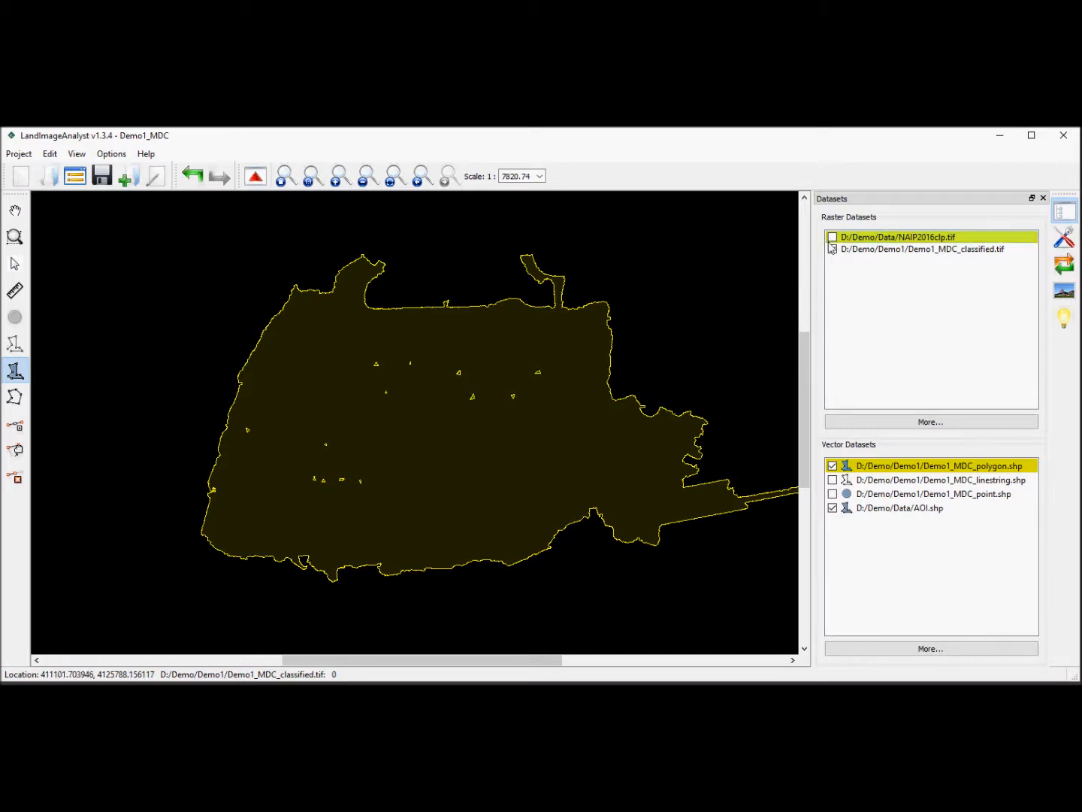
{"action": "left_click", "coordinate": [831, 238]}
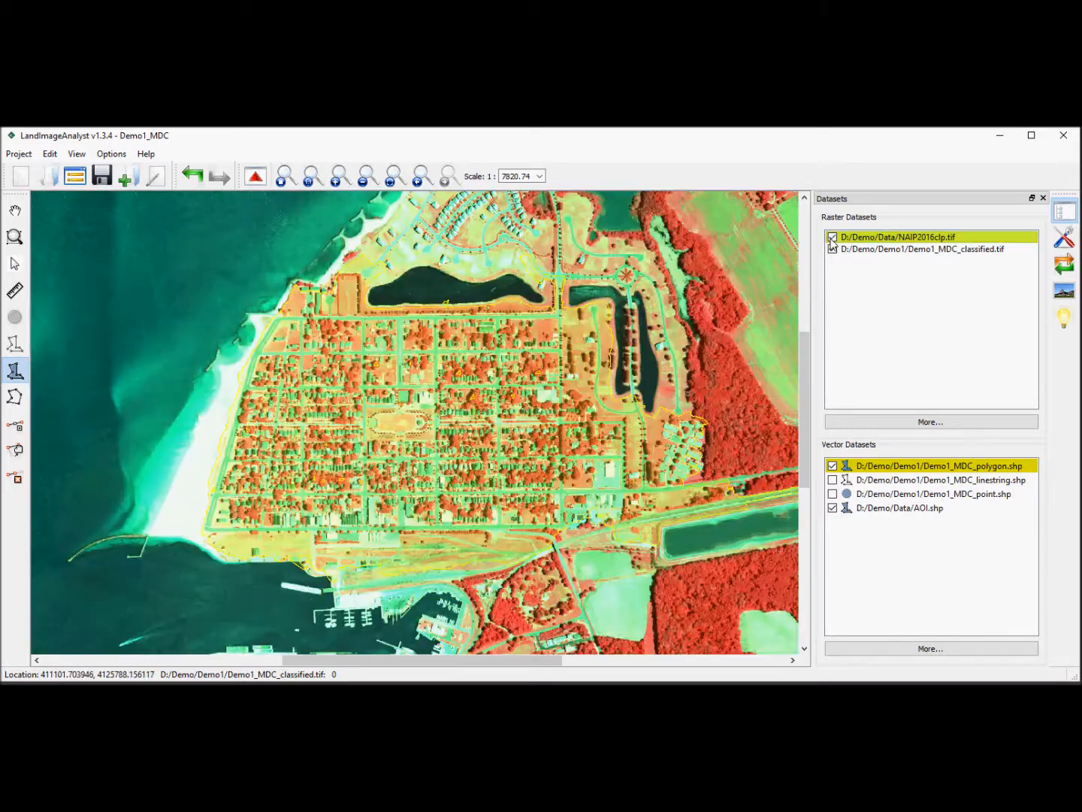
- Hide AOI.shp and make Demo1_MDC_polygon.shp the active vector dataset with the Select Features tool ready
{"action": "left_click", "coordinate": [1064, 240]}
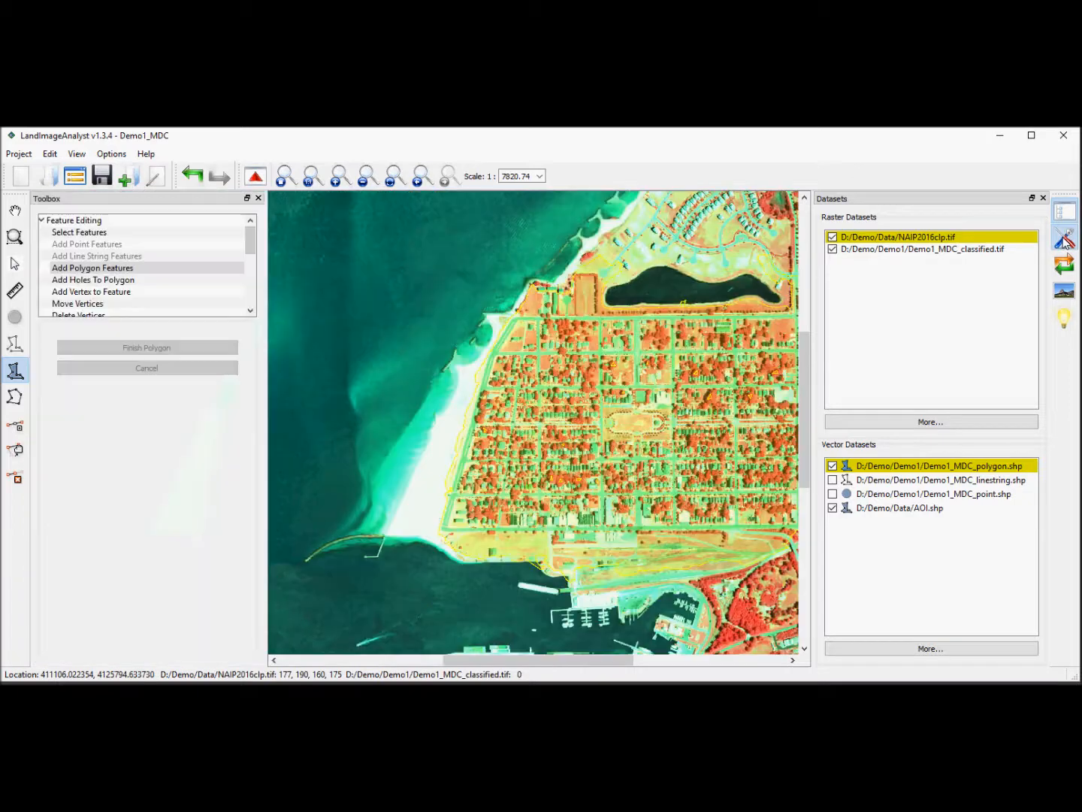
{"action": "left_click", "coordinate": [42, 219]}
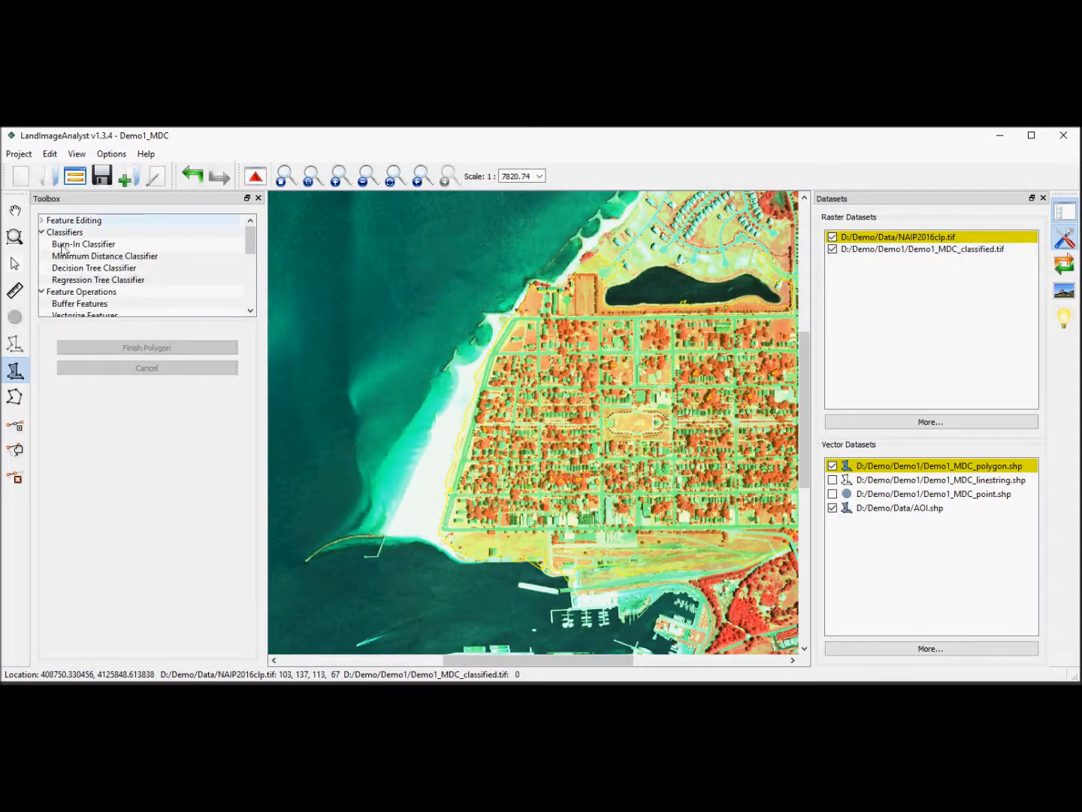
{"action": "left_click", "coordinate": [15, 265]}
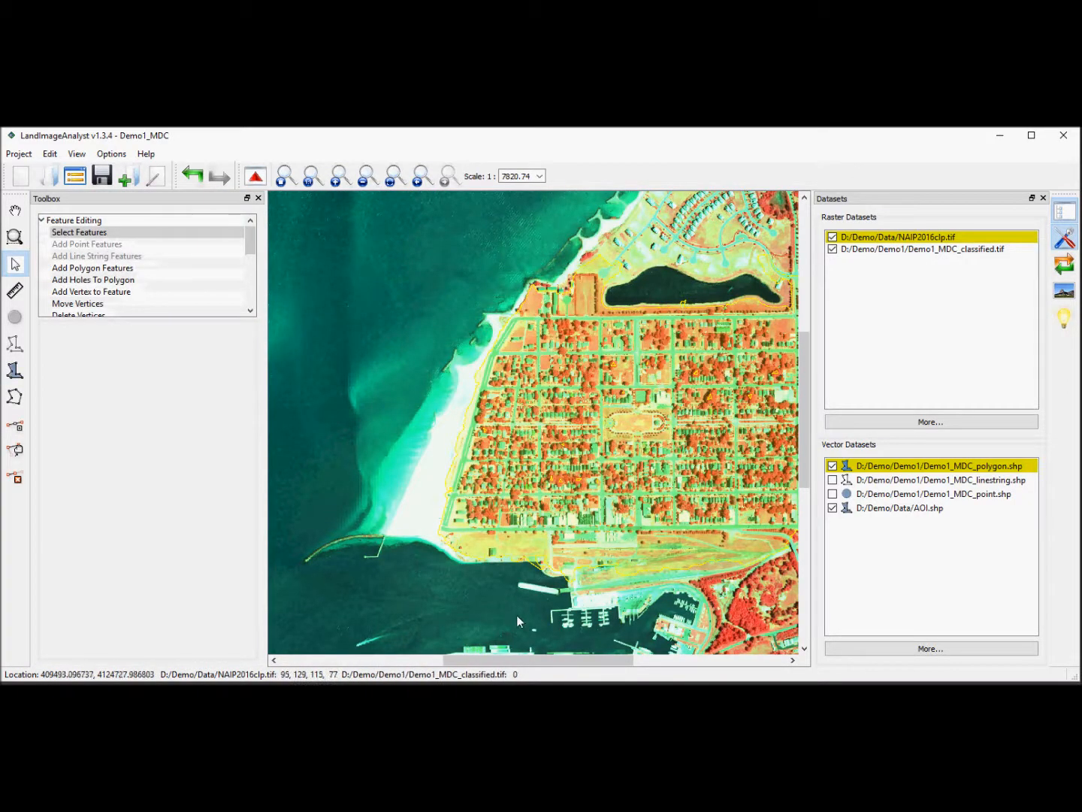
{"action": "left_click_drag", "start_coordinate": [533, 661], "coordinate": [559, 667]}
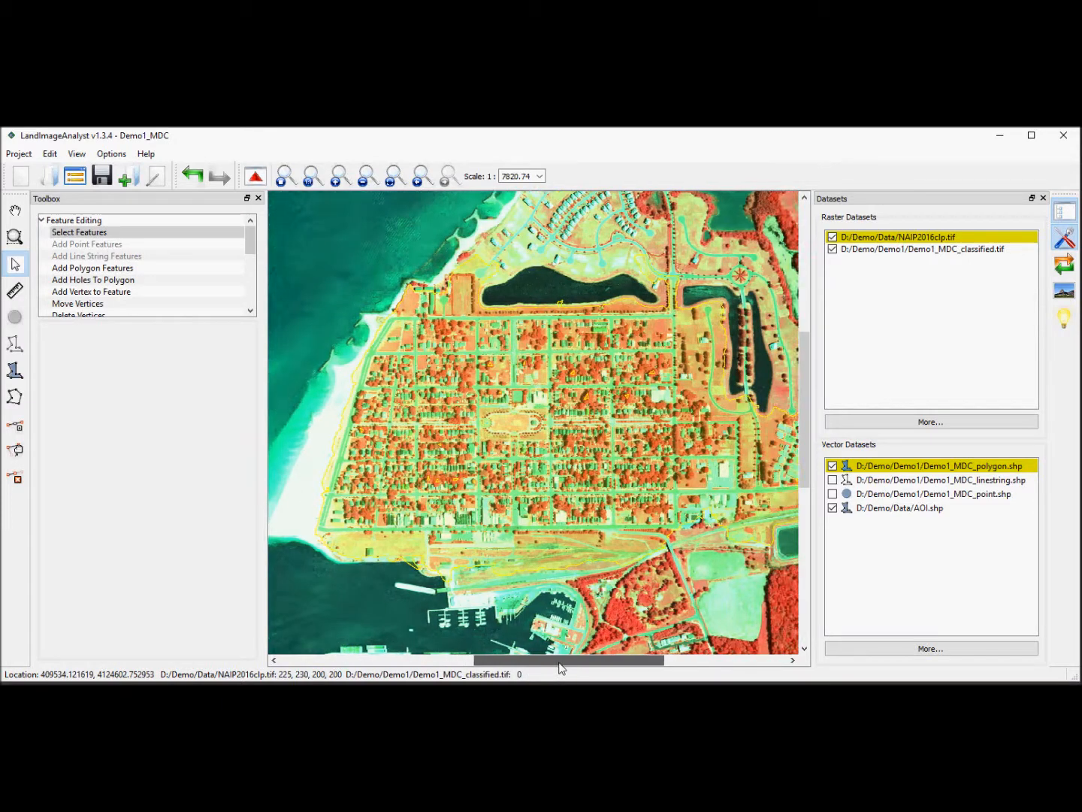
{"action": "left_click", "coordinate": [832, 508]}
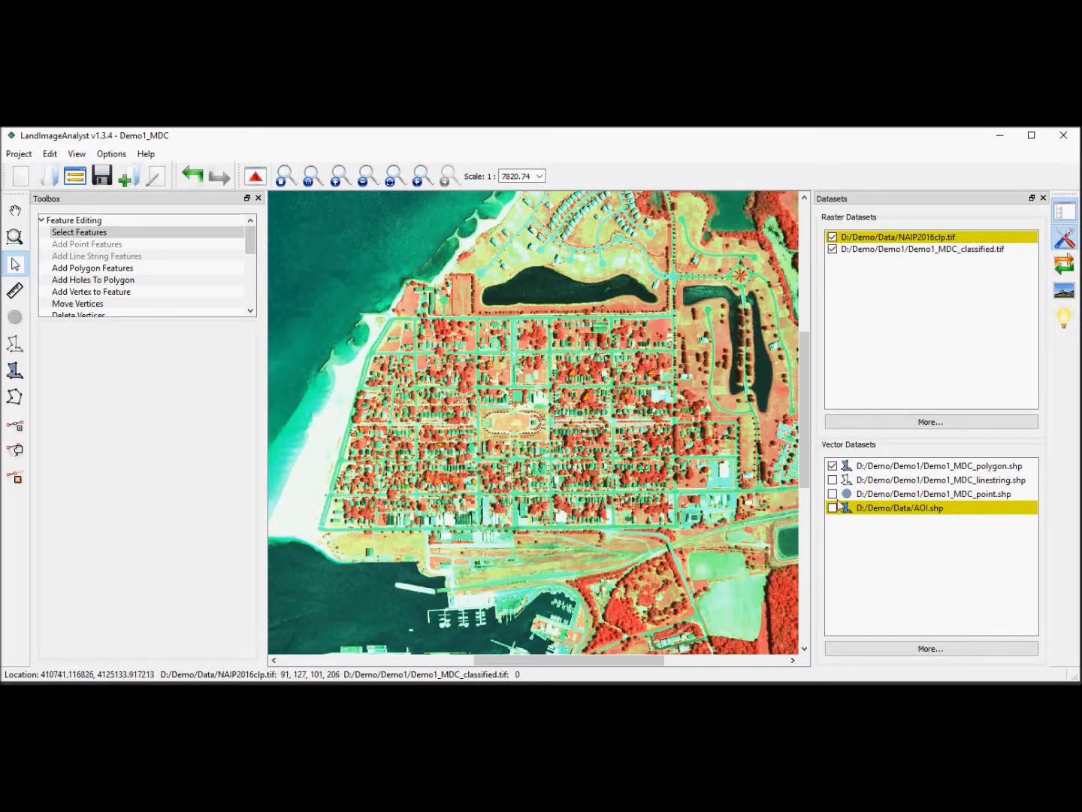
{"action": "left_click", "coordinate": [1020, 467]}
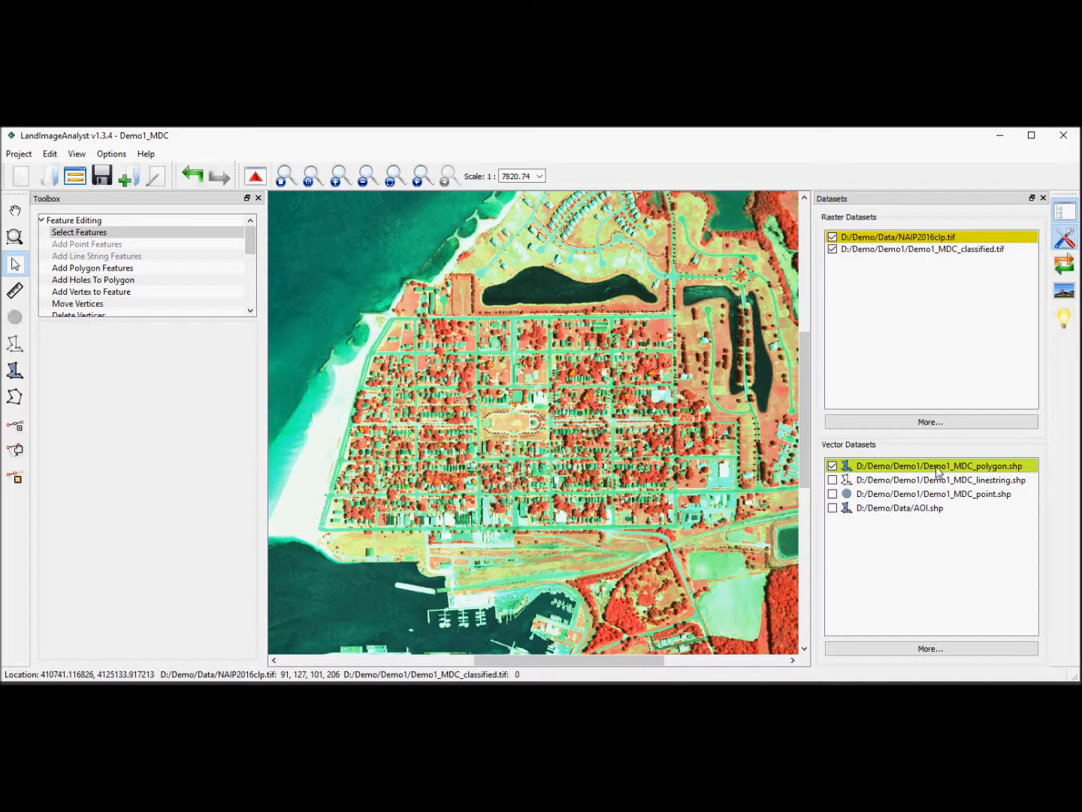
- Select all Forest training polygons in Demo1_MDC_polygon.shp, hiding NAIP2016clp.tif for the selection and showing it again
{"action": "left_click_drag", "start_coordinate": [301, 252], "coordinate": [770, 575]}
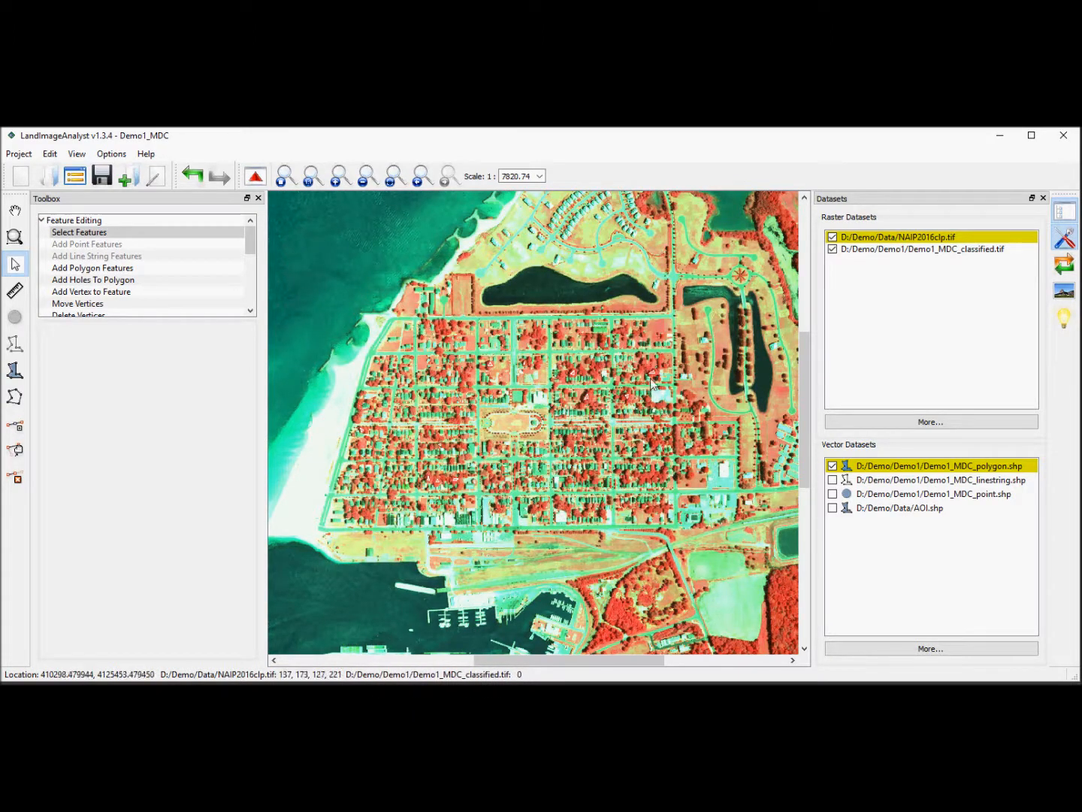
{"action": "left_click", "coordinate": [832, 238]}
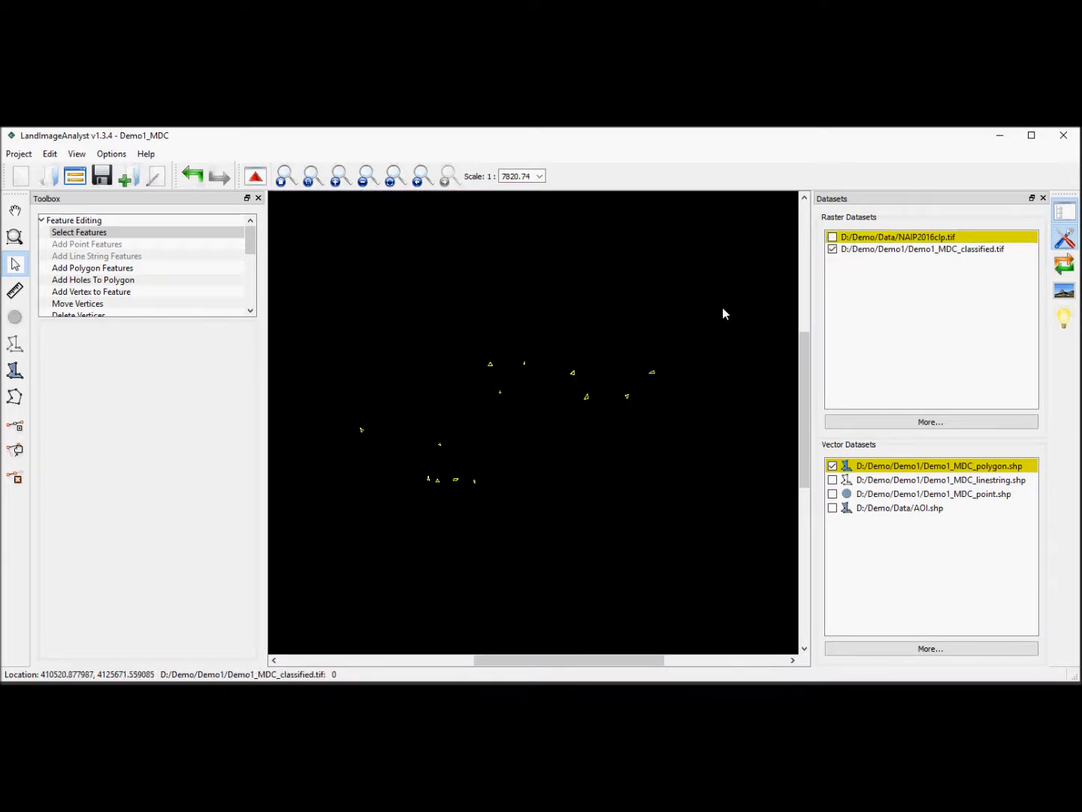
{"action": "left_click_drag", "start_coordinate": [721, 314], "coordinate": [311, 579]}
{"action": "left_click", "coordinate": [832, 236]}
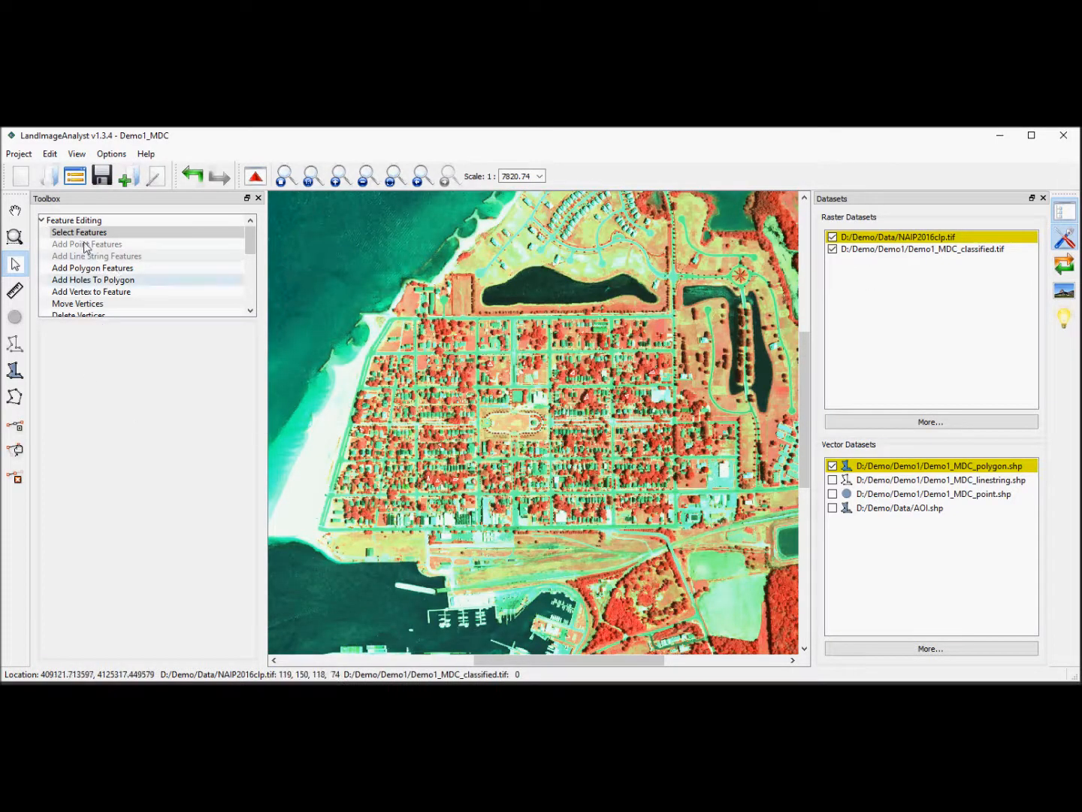
- Train the Minimum Distance Classifier for the Forest class using all four bands of NAIP2016clp.tif
{"action": "left_click", "coordinate": [42, 220]}
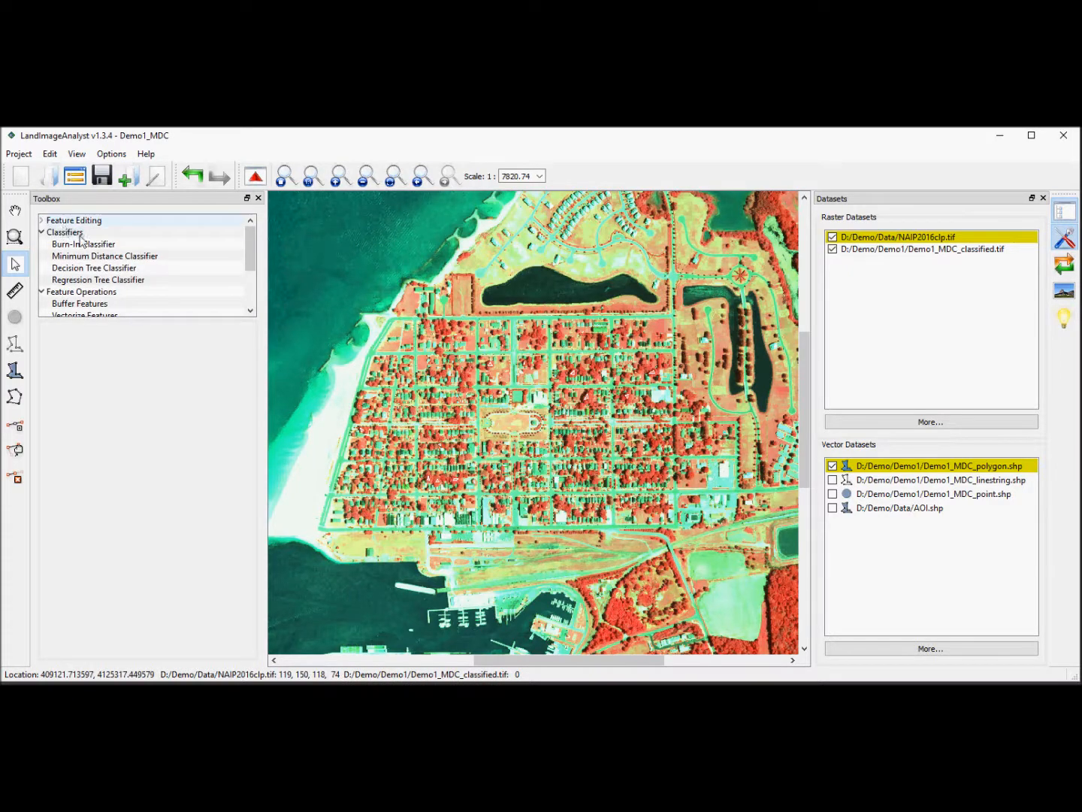
{"action": "left_click", "coordinate": [95, 256]}
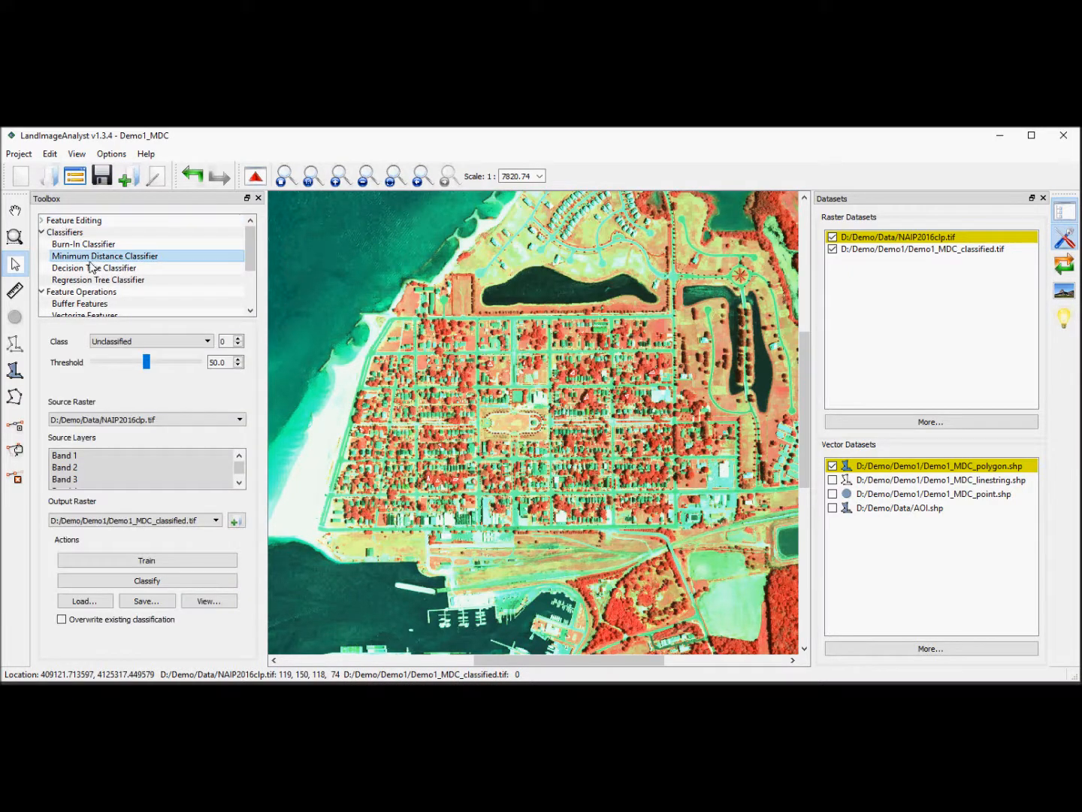
{"action": "left_click", "coordinate": [124, 343]}
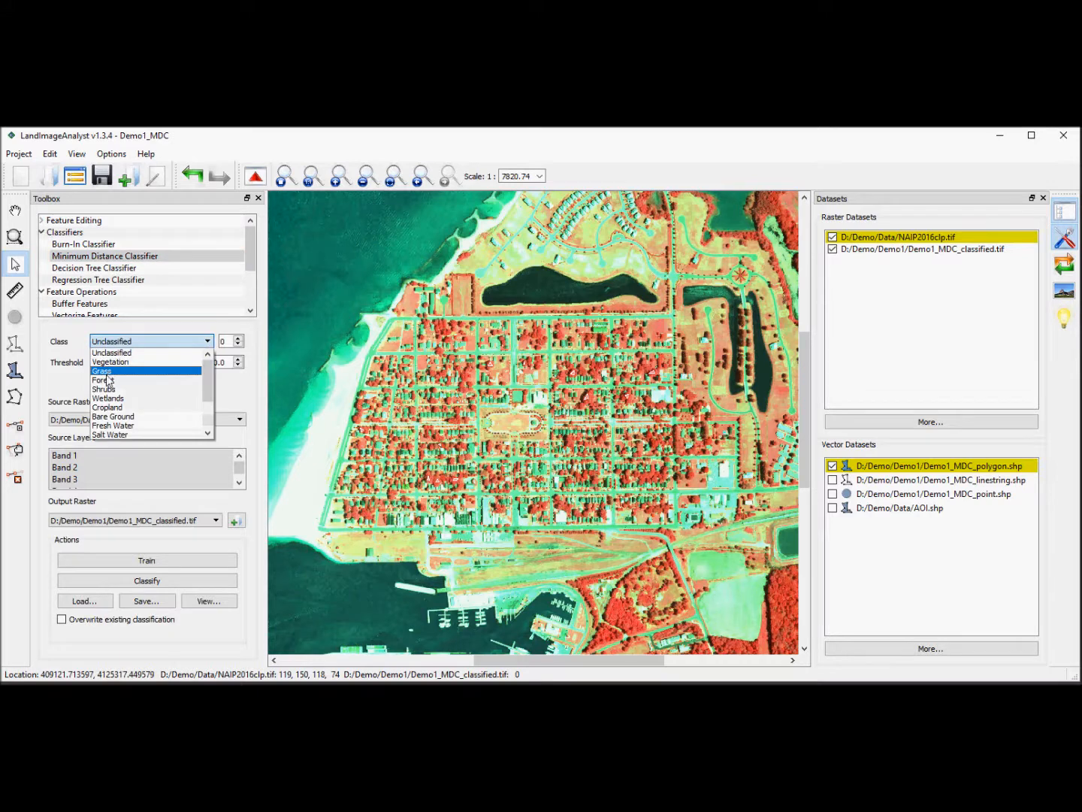
{"action": "left_click", "coordinate": [106, 380]}
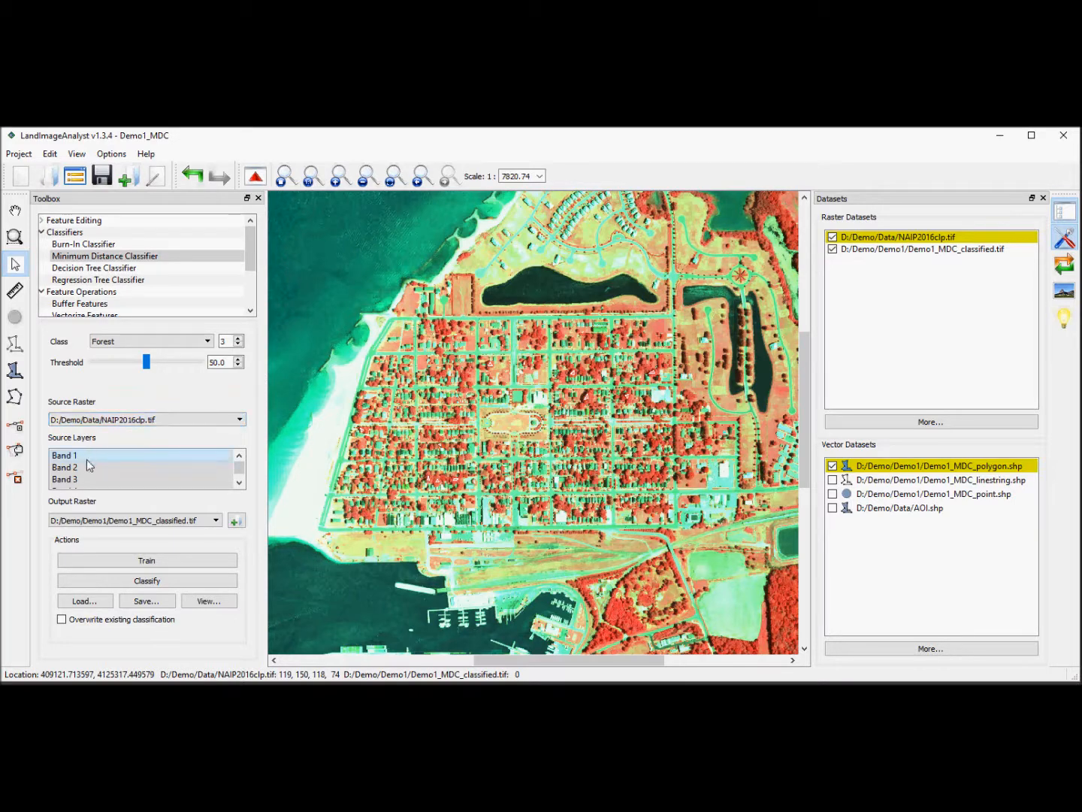
{"action": "left_click_drag", "start_coordinate": [240, 467], "coordinate": [242, 474]}
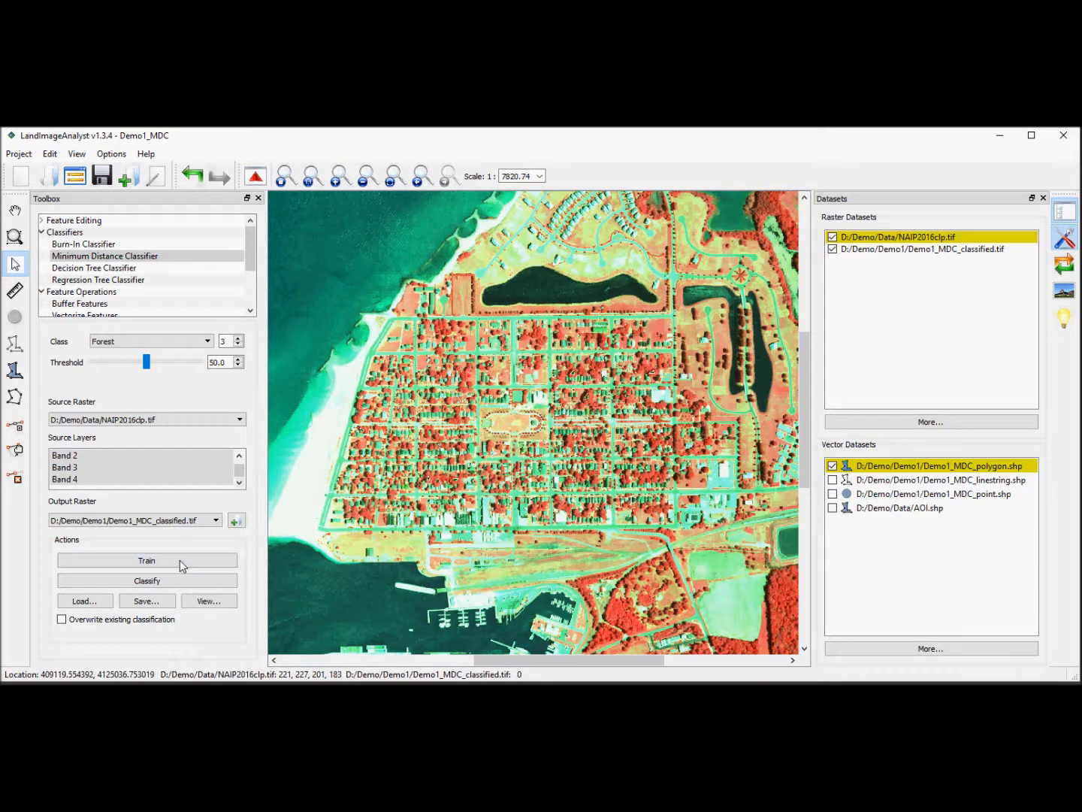
- Hide NAIP2016clp.tif to inspect the Forest preview inside the training polygons, and show the raster again
{"action": "left_click", "coordinate": [831, 238]}
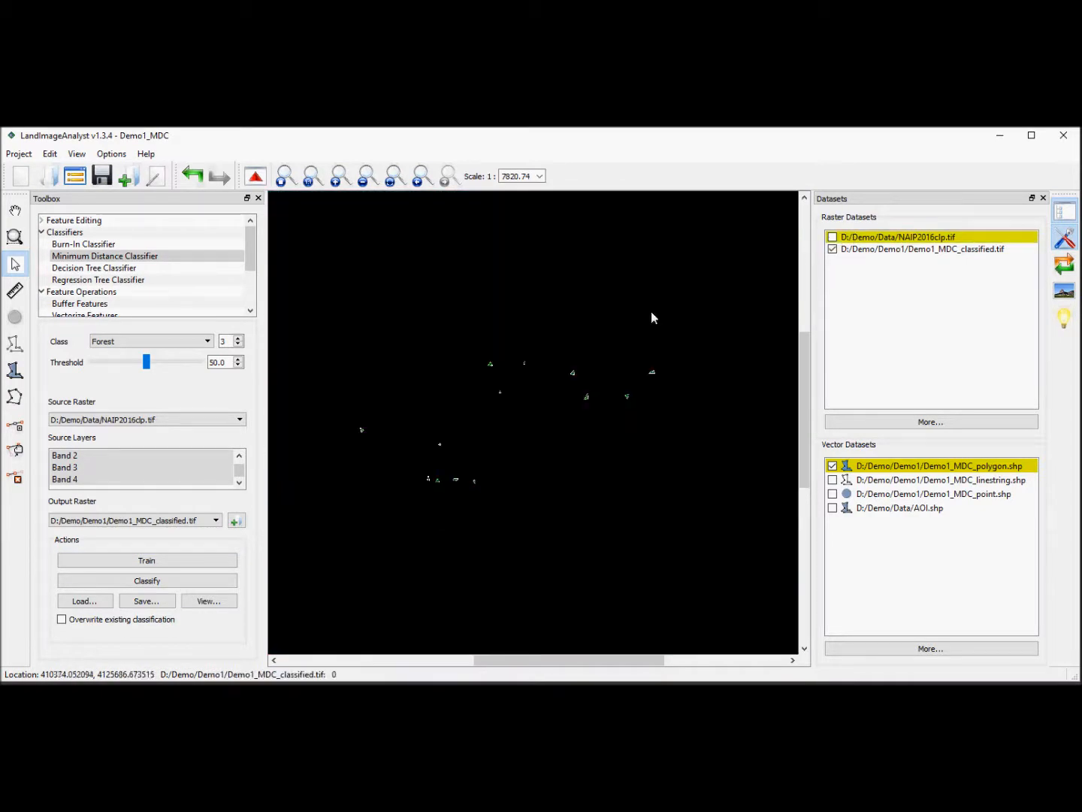
{"action": "scroll", "coordinate": [580, 390], "scroll_direction": "up", "scroll_amount": 3}
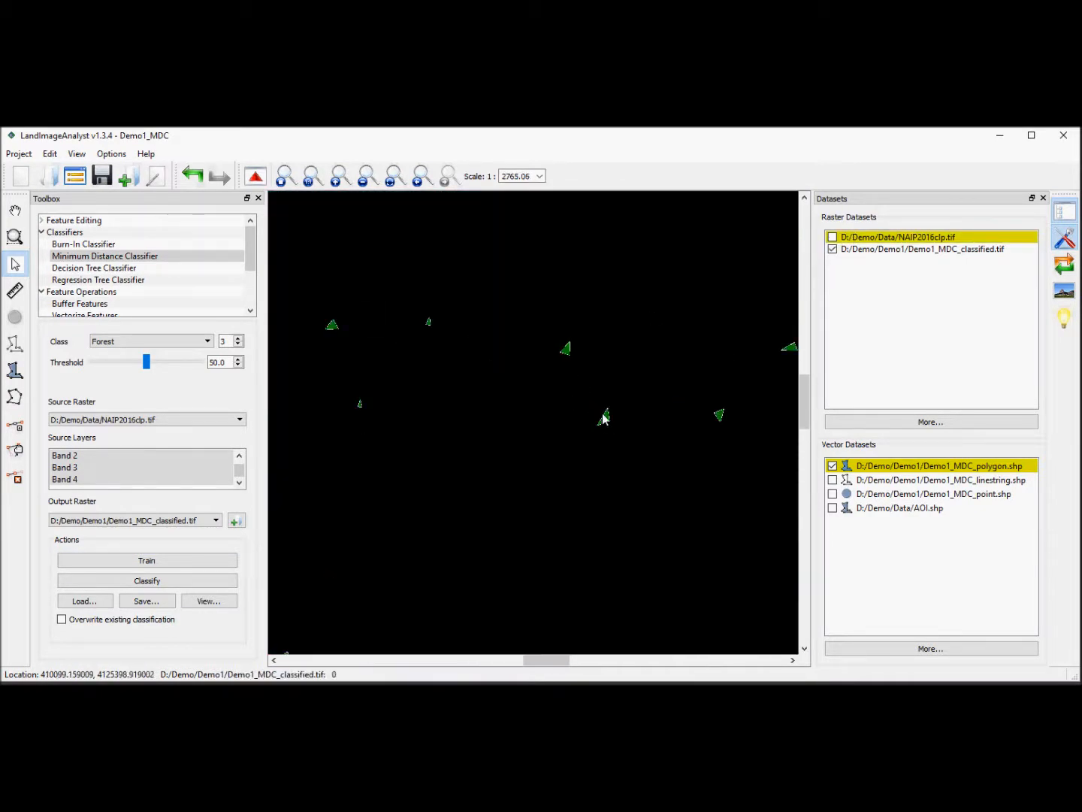
{"action": "scroll", "coordinate": [599, 425], "scroll_direction": "down", "scroll_amount": 1}
{"action": "scroll", "coordinate": [599, 425], "scroll_direction": "down", "scroll_amount": 1}
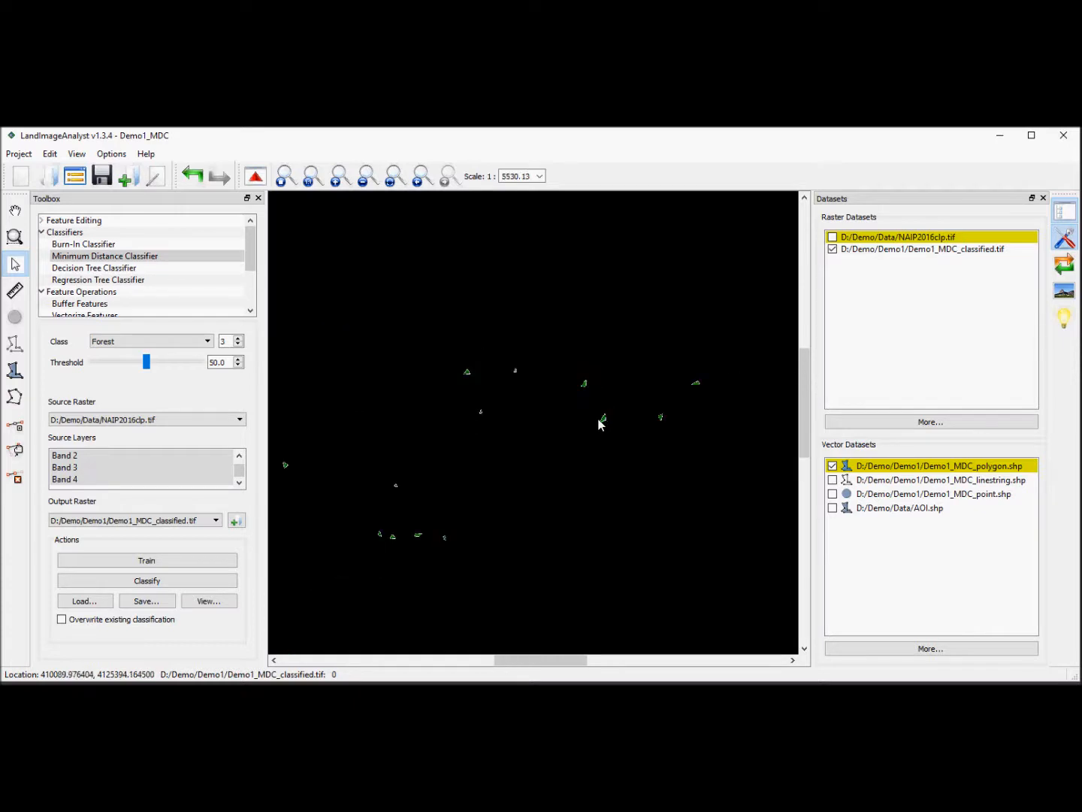
{"action": "left_click", "coordinate": [833, 238]}
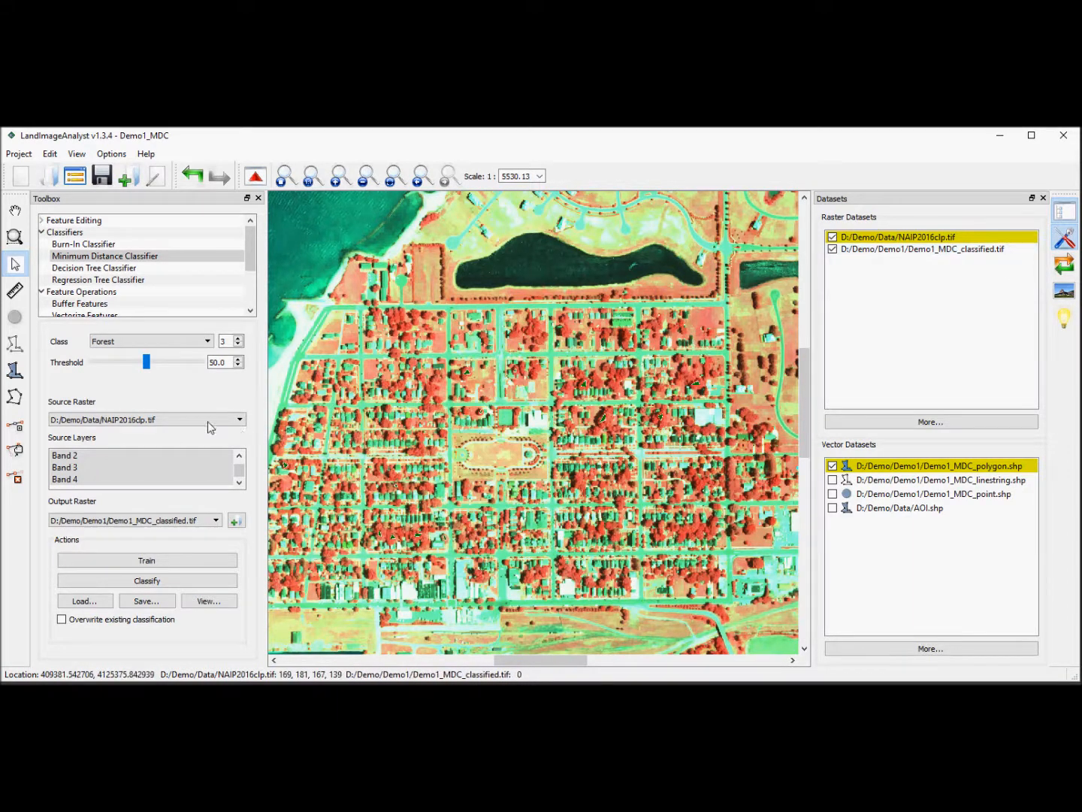
- Review the default classes and colors for new datasets in the project properties
{"action": "left_click", "coordinate": [74, 176]}
{"action": "left_click", "coordinate": [544, 202]}
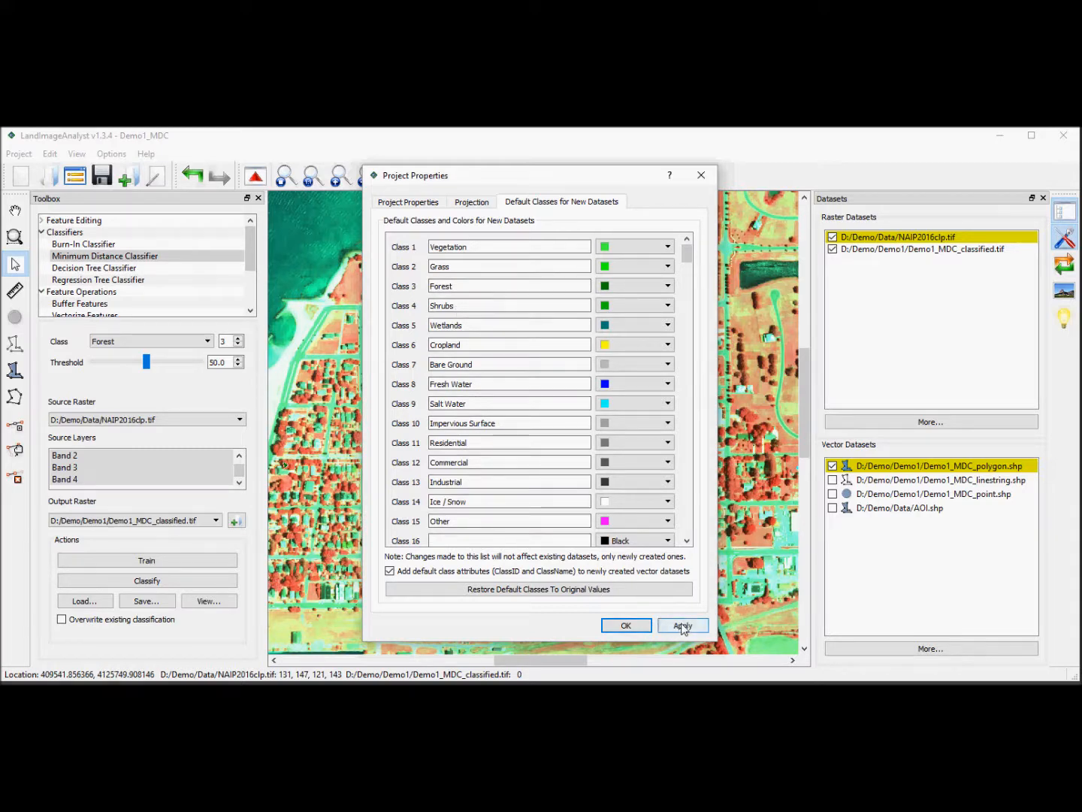
{"action": "left_click", "coordinate": [626, 625]}
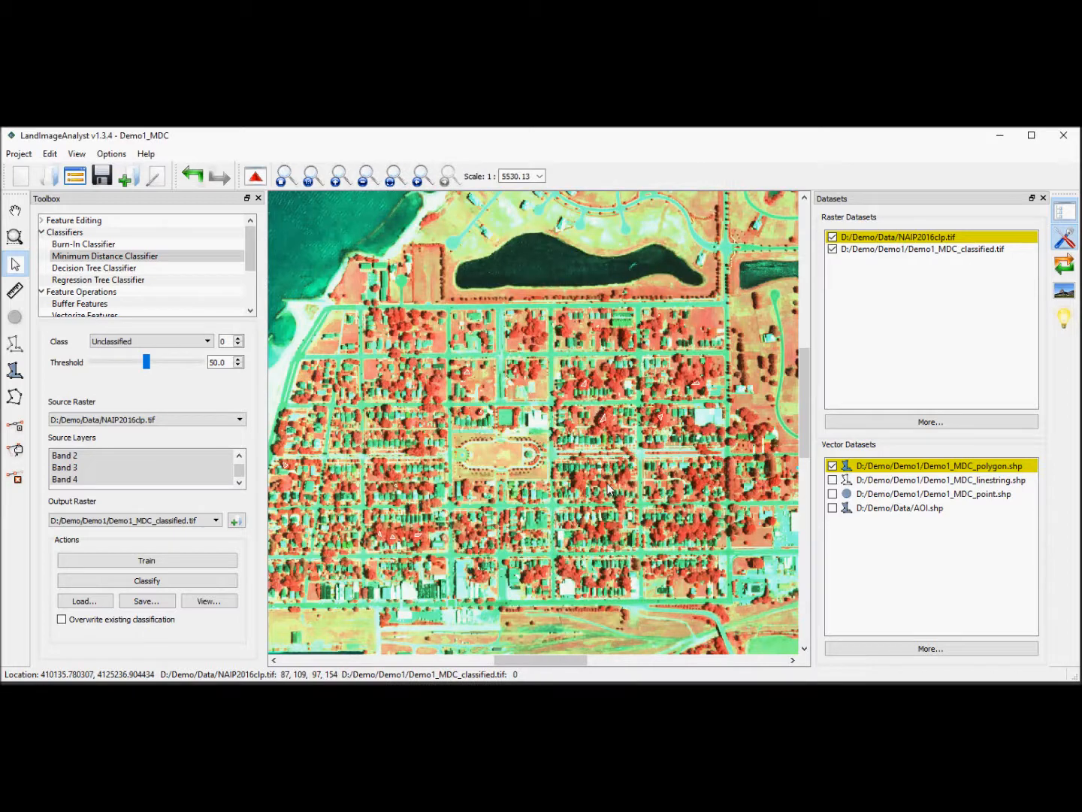
- Hide the training polygons, show AOI.shp as the active vector dataset, and set the classifier's class to Forest
{"action": "scroll", "coordinate": [535, 382], "scroll_direction": "down", "scroll_amount": 1}
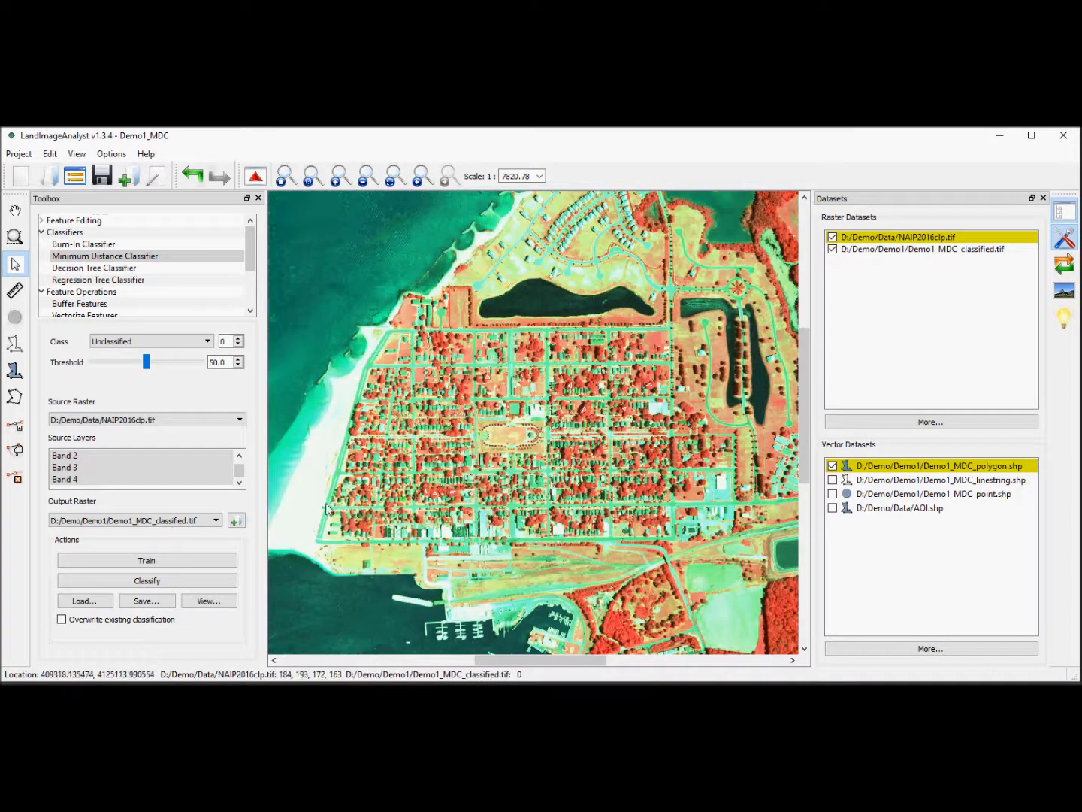
{"action": "left_click", "coordinate": [833, 466]}
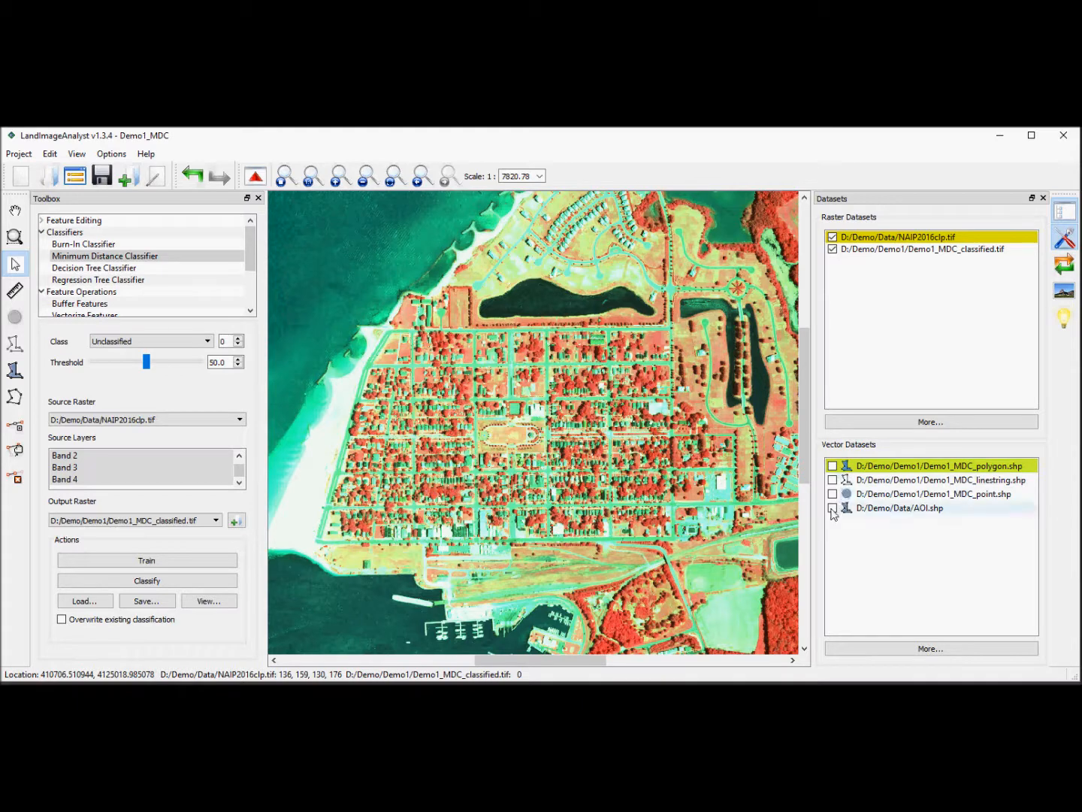
{"action": "left_click", "coordinate": [886, 513]}
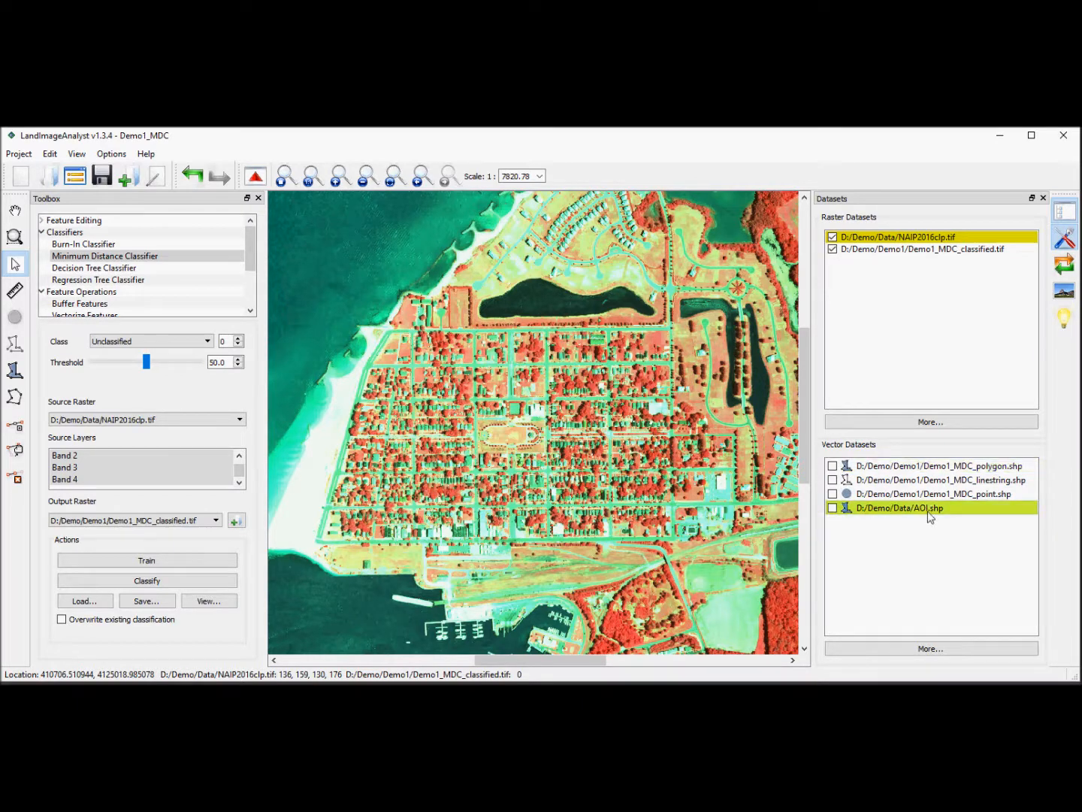
{"action": "left_click", "coordinate": [833, 508]}
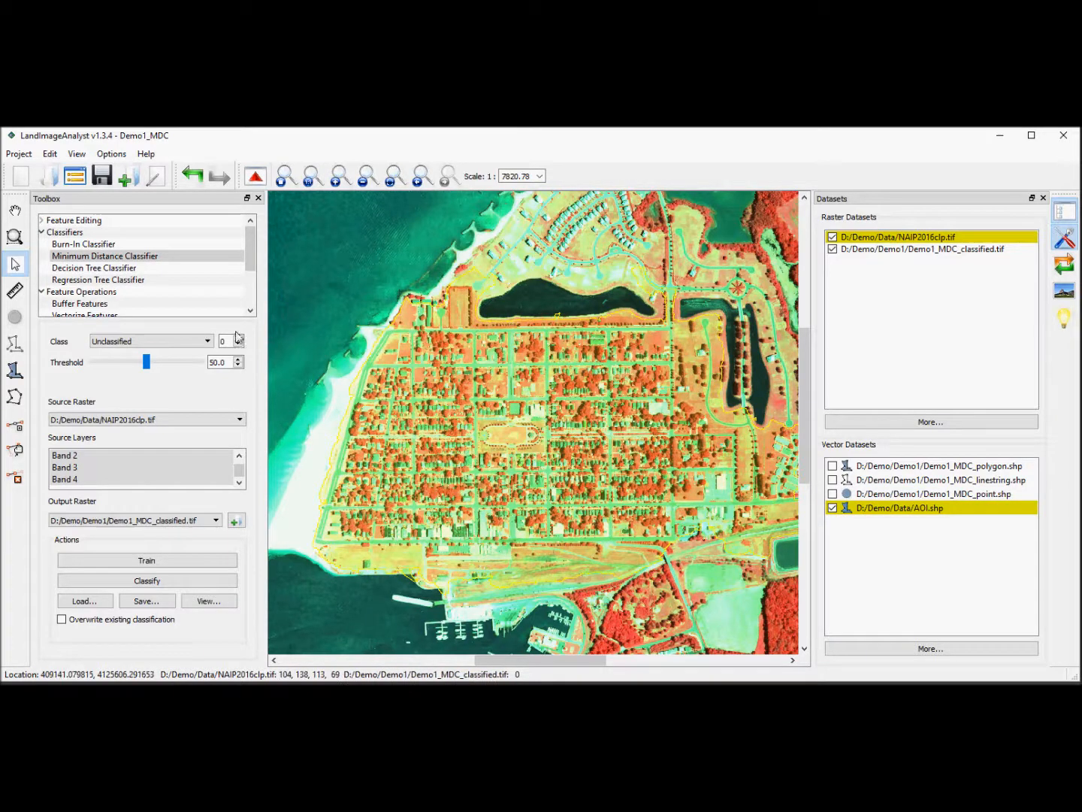
{"action": "left_click", "coordinate": [125, 342]}
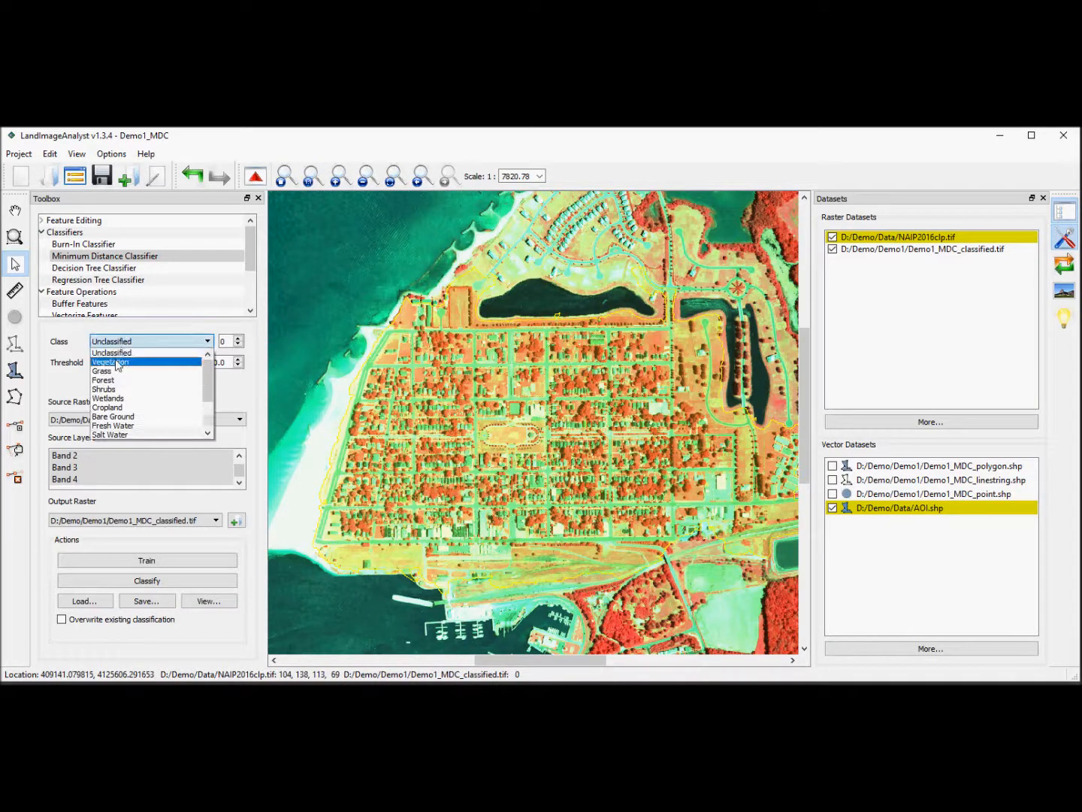
{"action": "left_click", "coordinate": [105, 380]}
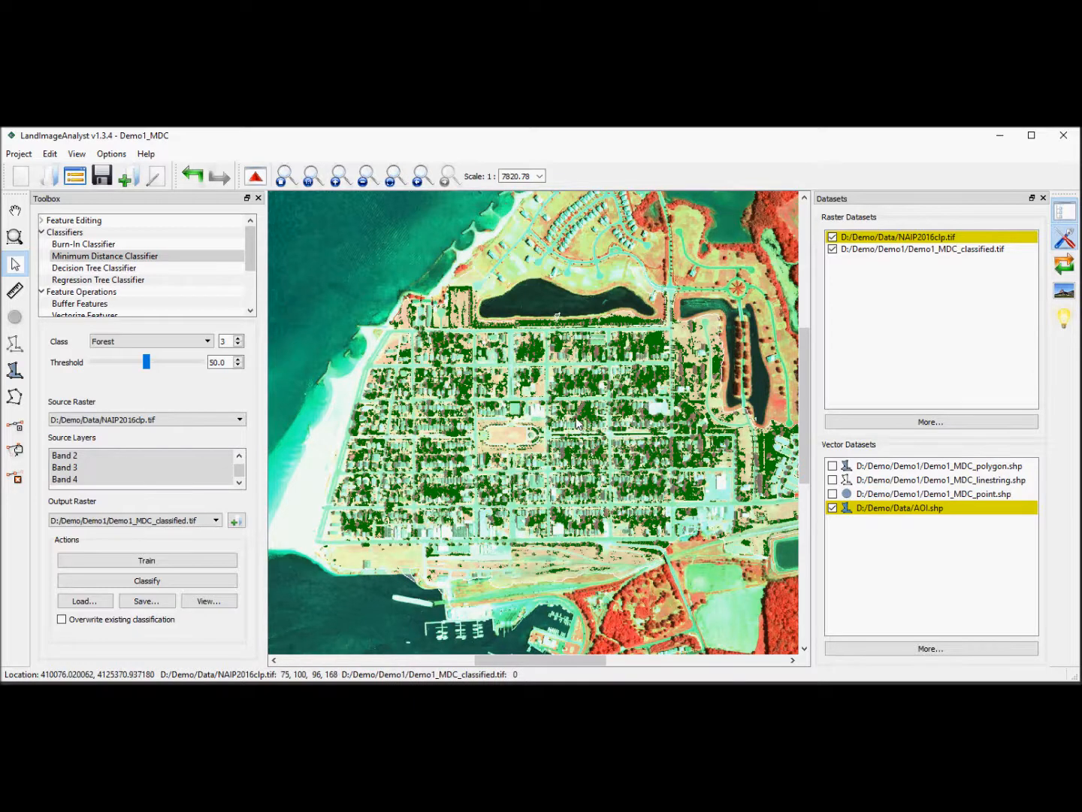
- Set the Forest threshold of the Minimum Distance Classifier to 27.0 while checking the preview over the town blocks
{"action": "scroll", "coordinate": [576, 423], "scroll_direction": "up", "scroll_amount": 1}
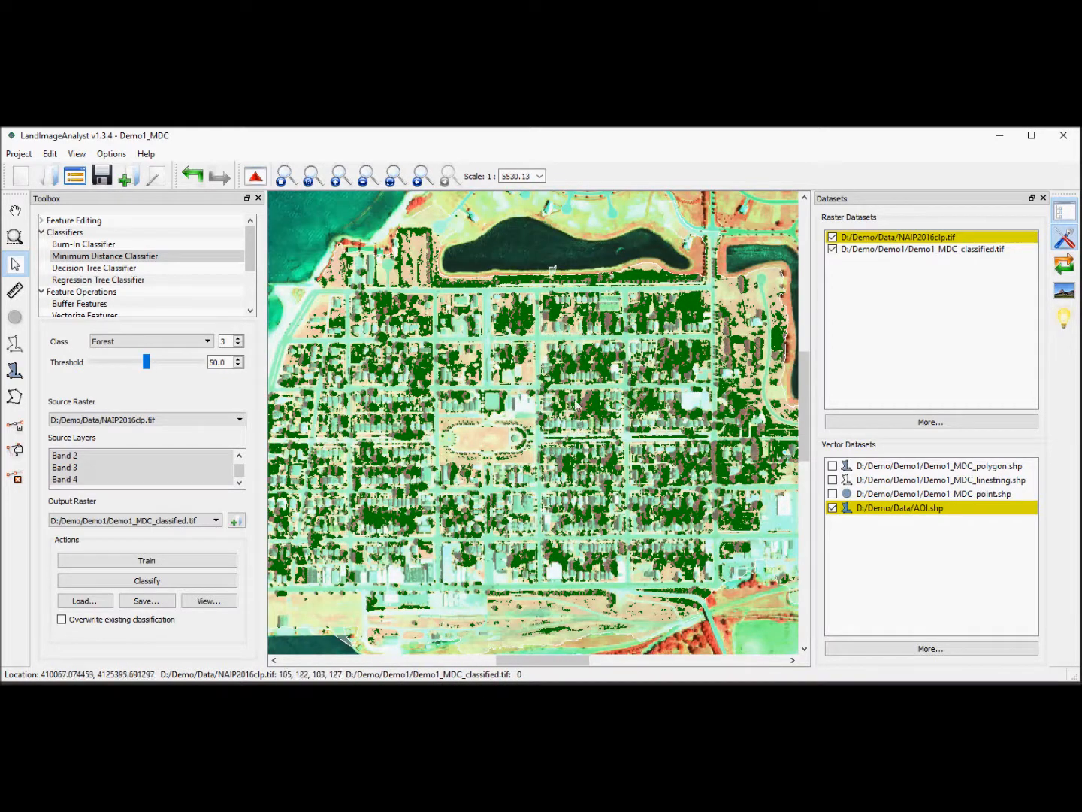
{"action": "scroll", "coordinate": [552, 391], "scroll_direction": "up", "scroll_amount": 1}
{"action": "scroll", "coordinate": [551, 391], "scroll_direction": "up", "scroll_amount": 1}
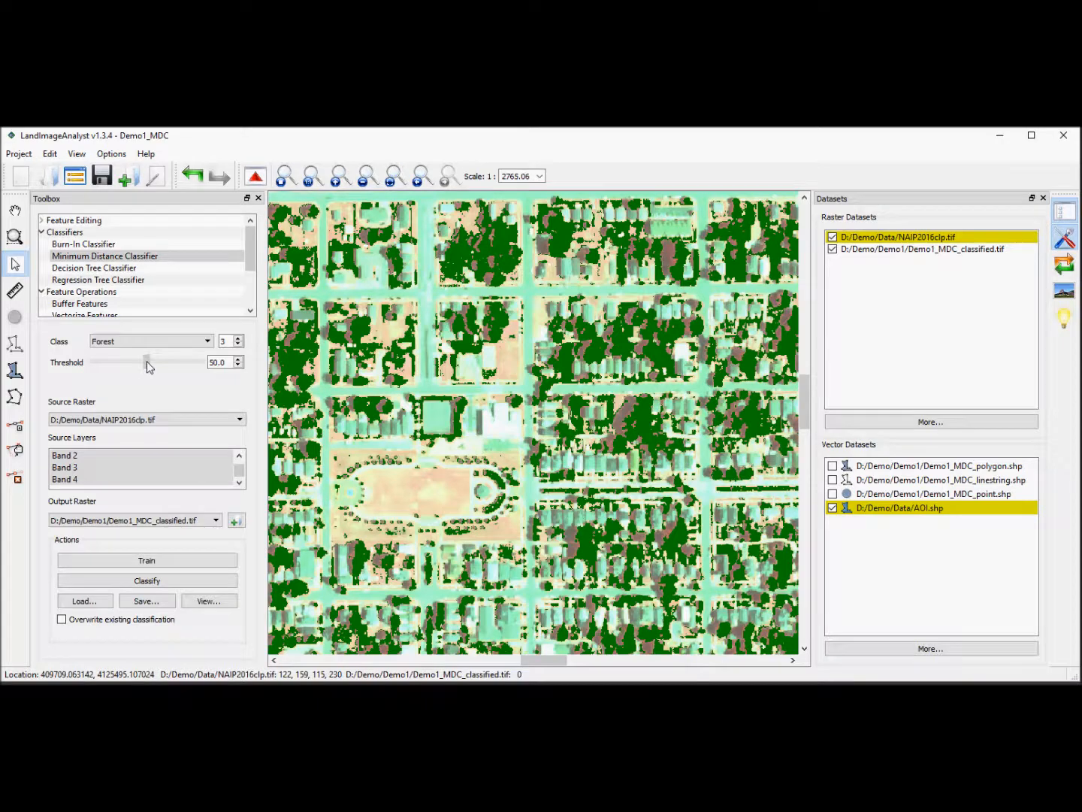
{"action": "left_click_drag", "start_coordinate": [147, 362], "coordinate": [125, 369]}
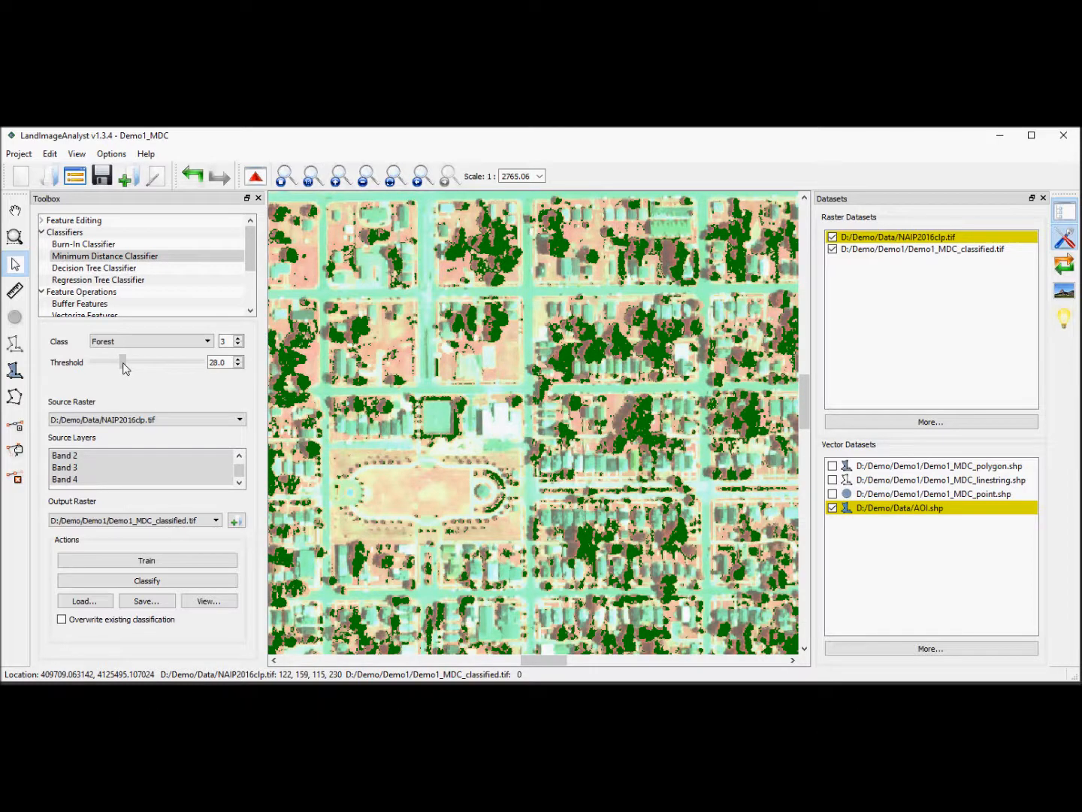
{"action": "left_click_drag", "start_coordinate": [125, 368], "coordinate": [125, 369]}
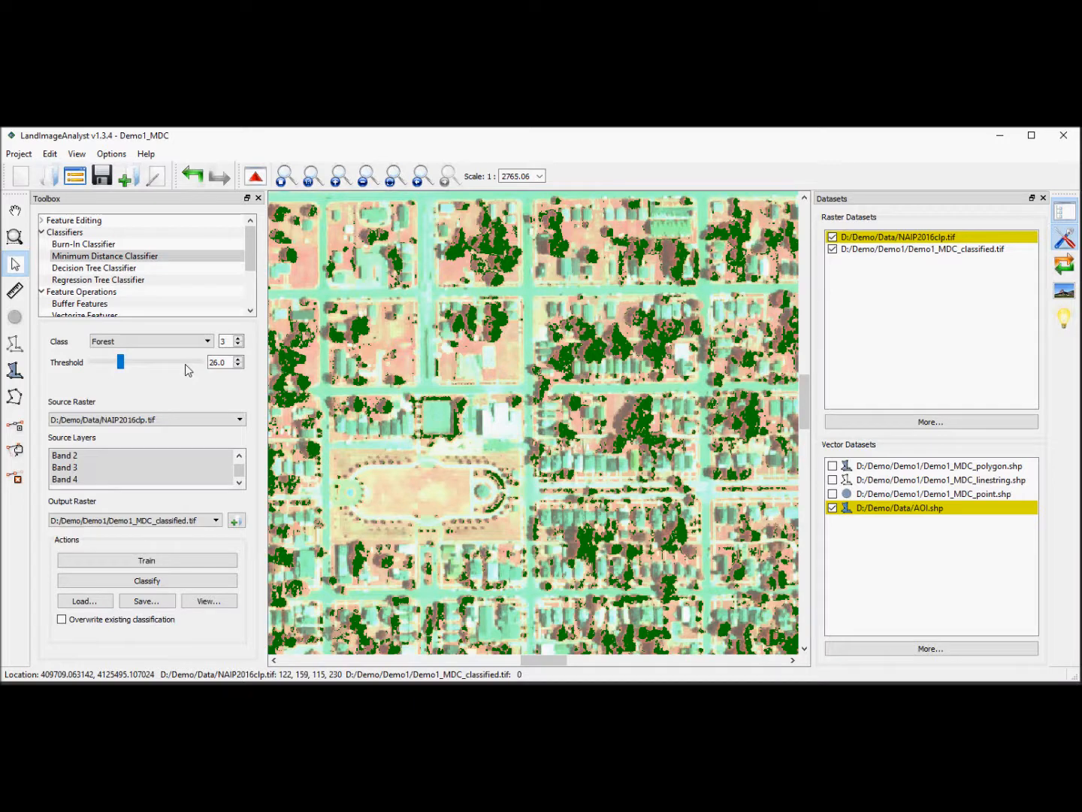
{"action": "left_click", "coordinate": [238, 360]}
{"action": "left_click", "coordinate": [237, 359]}
{"action": "left_click", "coordinate": [237, 359]}
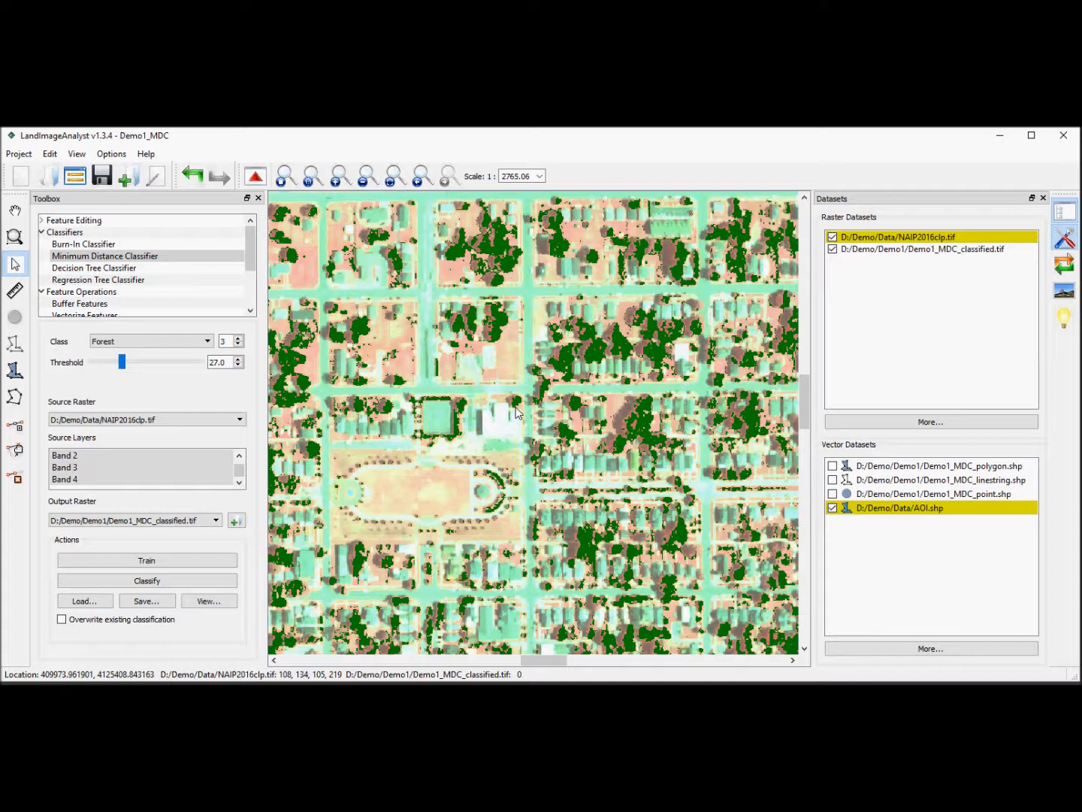
- Classify Forest within the AOI into Demo1_MDC_classified.tif, with overwriting of the existing classification enabled
{"action": "scroll", "coordinate": [516, 413], "scroll_direction": "down", "scroll_amount": 2}
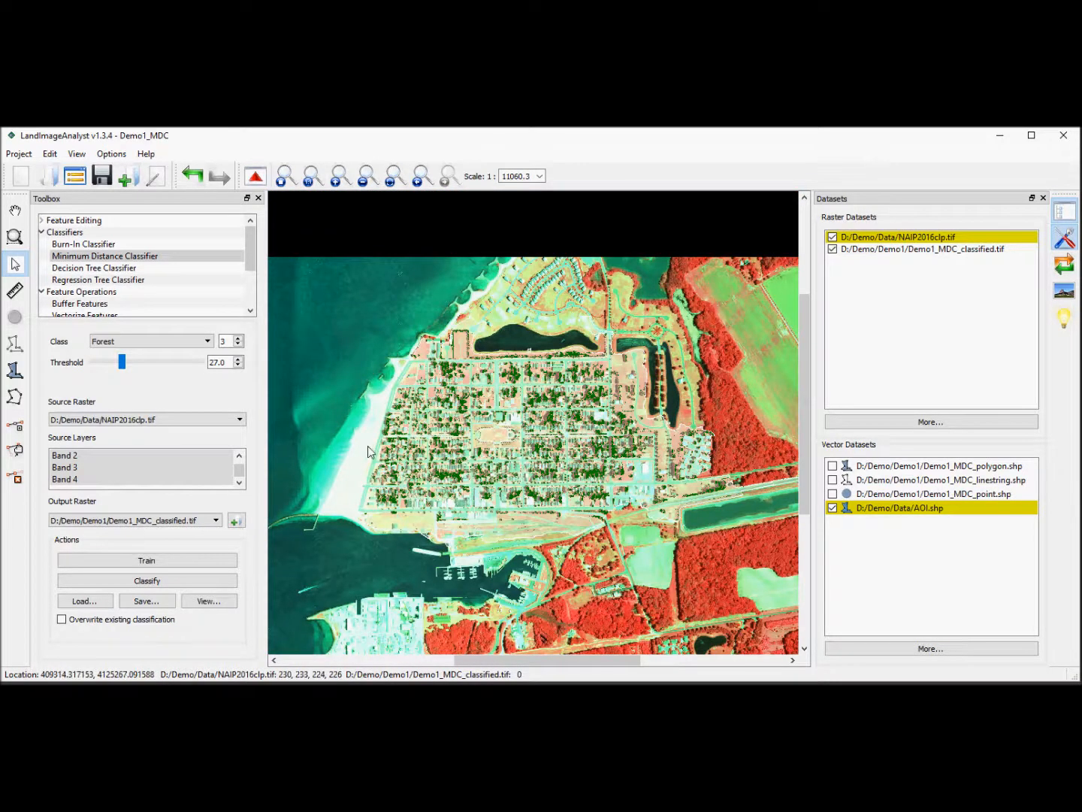
{"action": "left_click", "coordinate": [941, 250]}
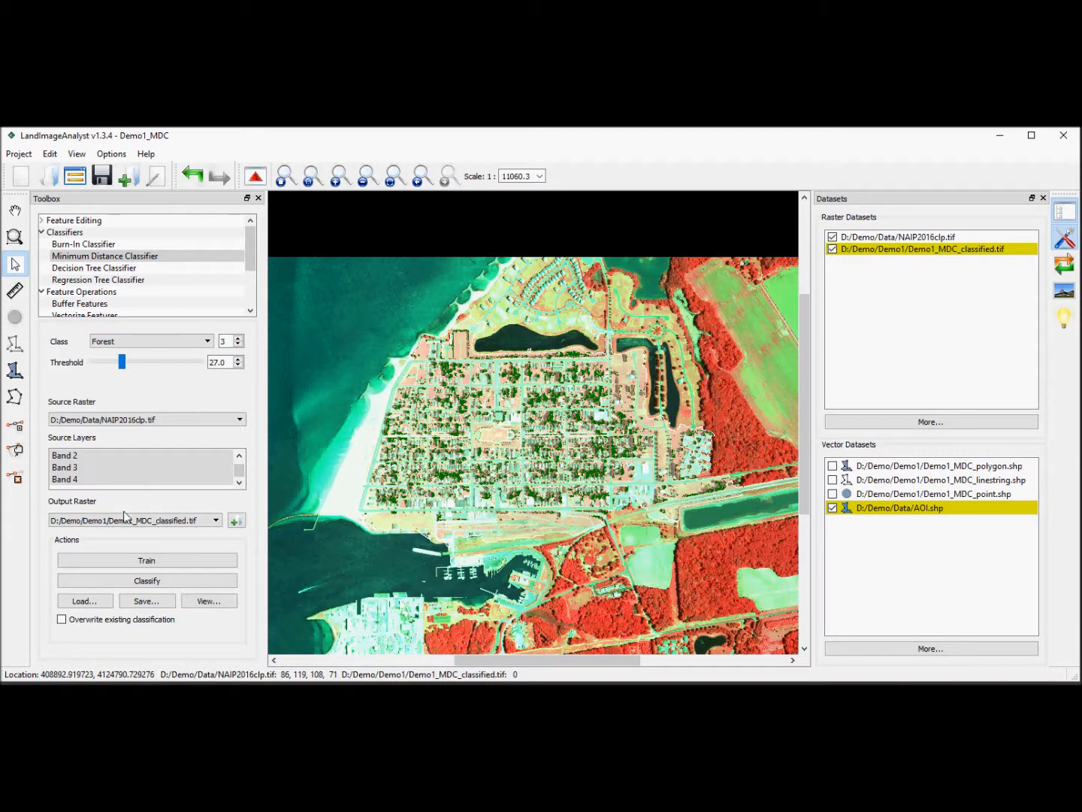
{"action": "left_click", "coordinate": [134, 585]}
{"action": "left_click", "coordinate": [63, 620]}
{"action": "left_click", "coordinate": [152, 583]}
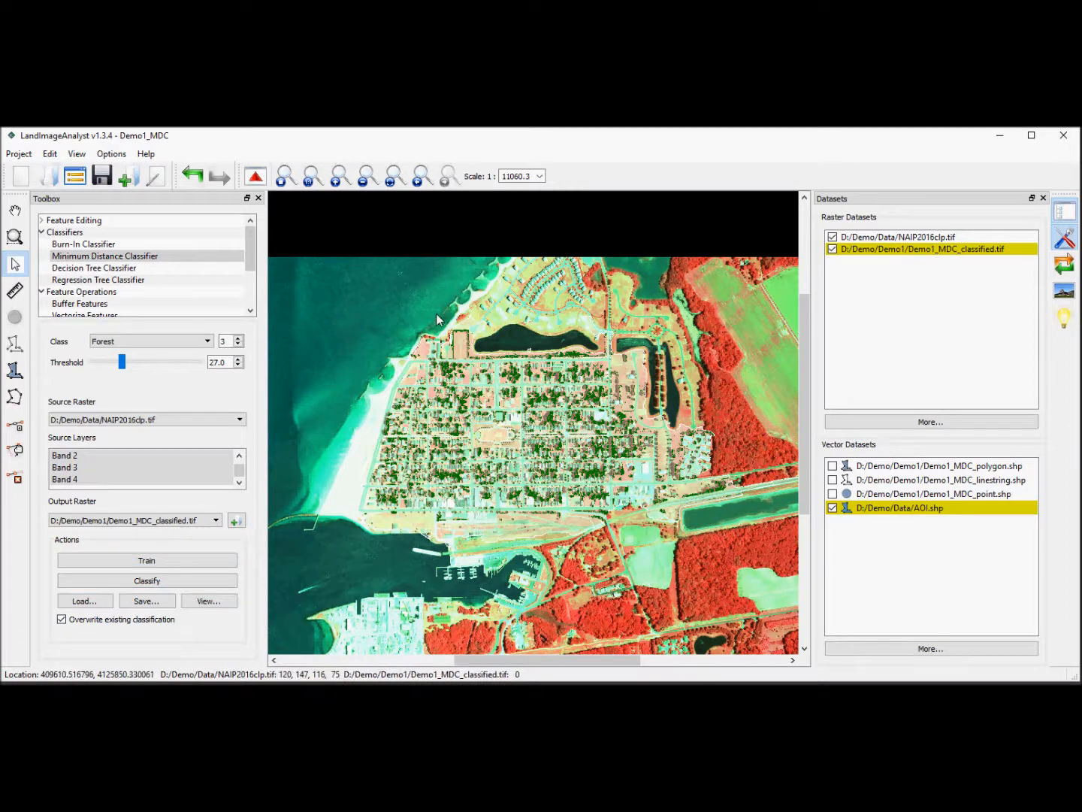
{"action": "scroll", "coordinate": [437, 321], "scroll_direction": "up", "scroll_amount": 1}
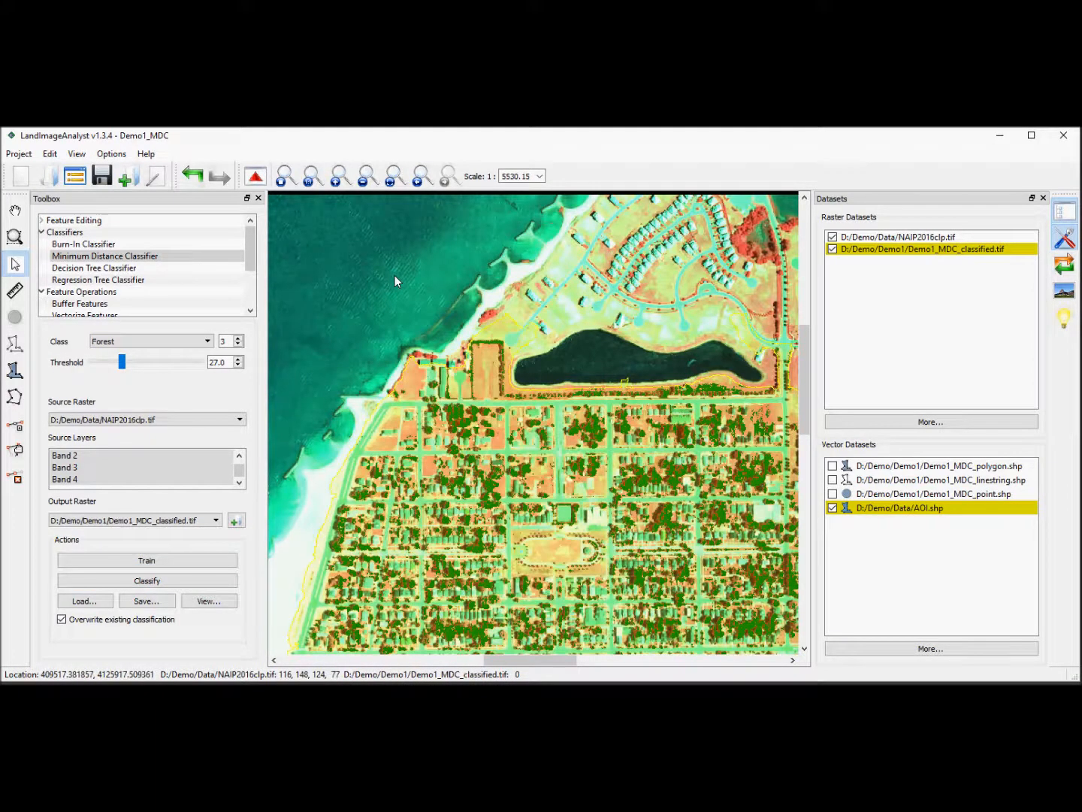
- Compare the Forest classification with the imagery across the town by toggling the classified raster and the AOI outline off and back on
{"action": "left_click", "coordinate": [833, 249]}
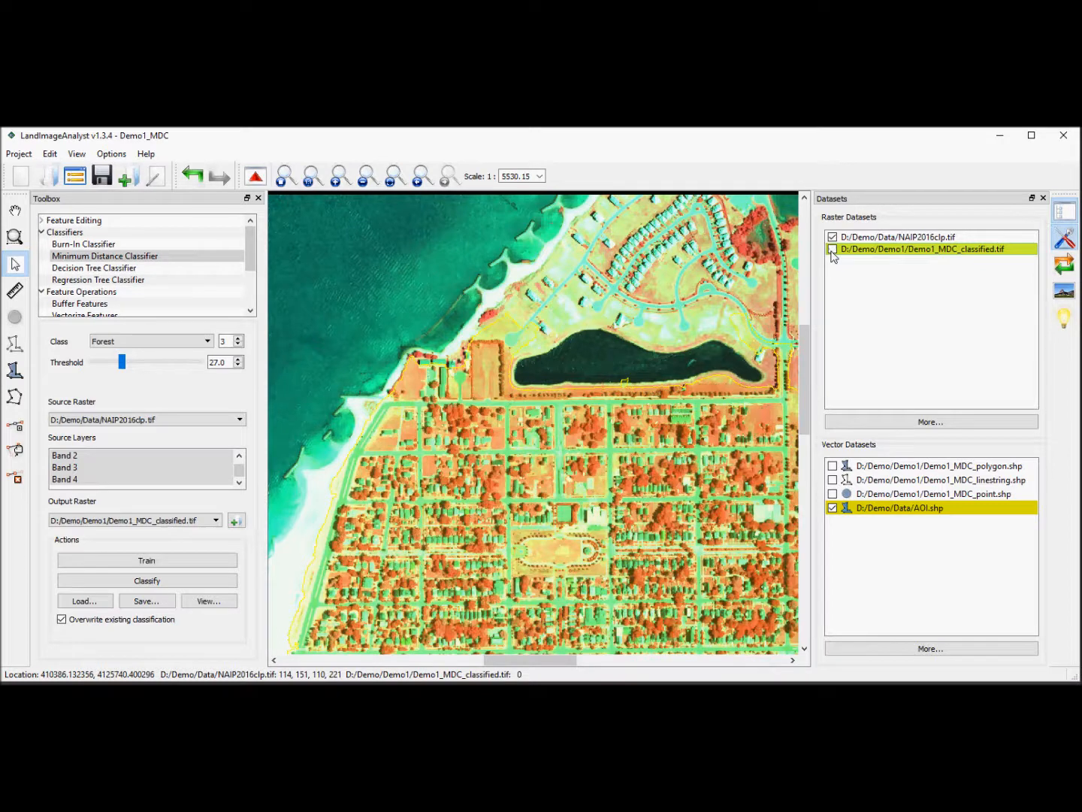
{"action": "left_click", "coordinate": [832, 248]}
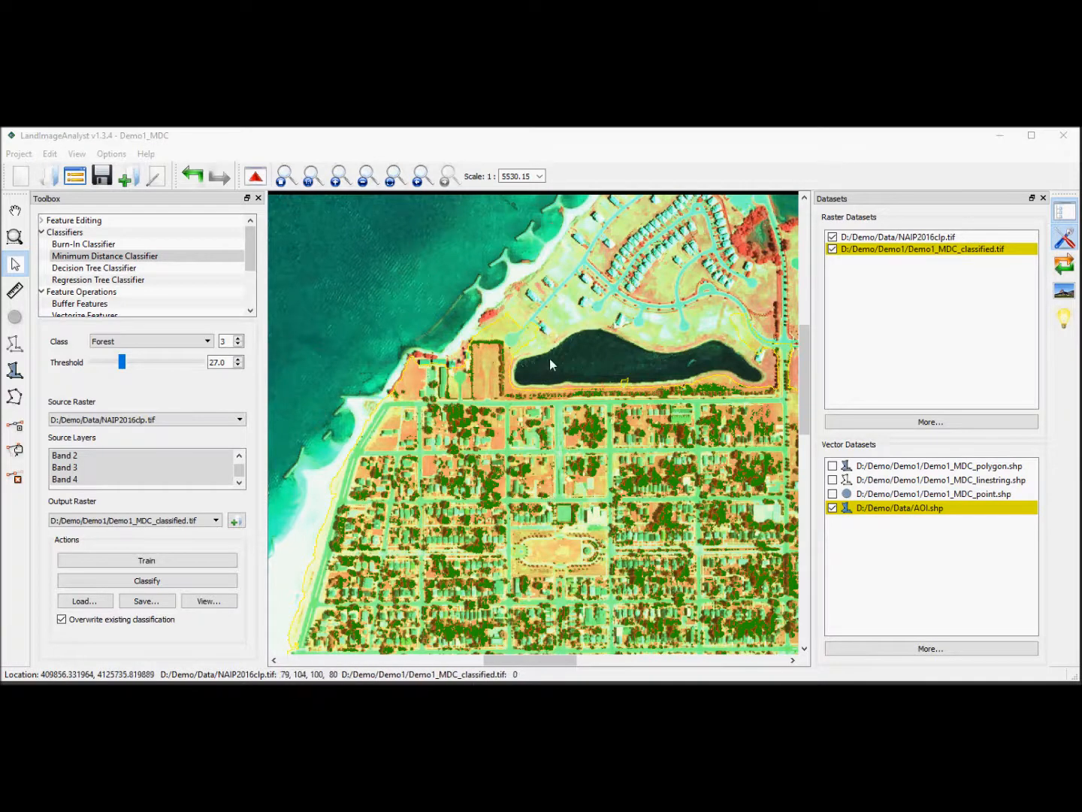
{"action": "left_click", "coordinate": [833, 508]}
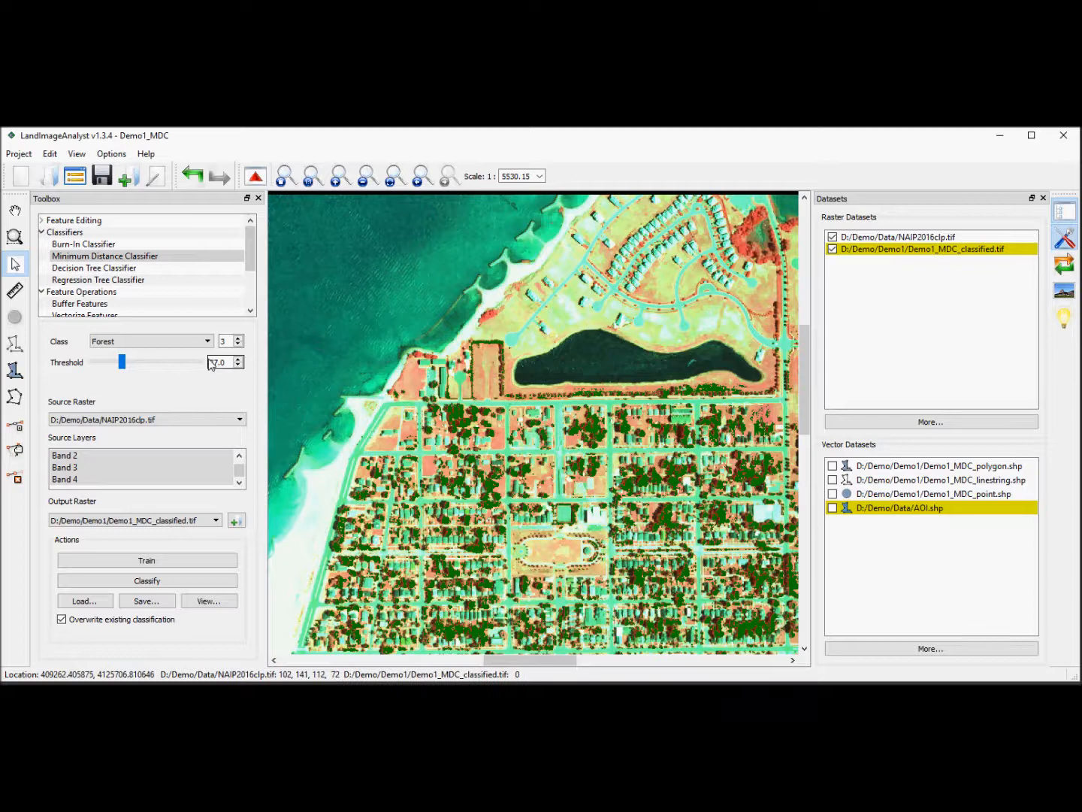
{"action": "left_click", "coordinate": [285, 176]}
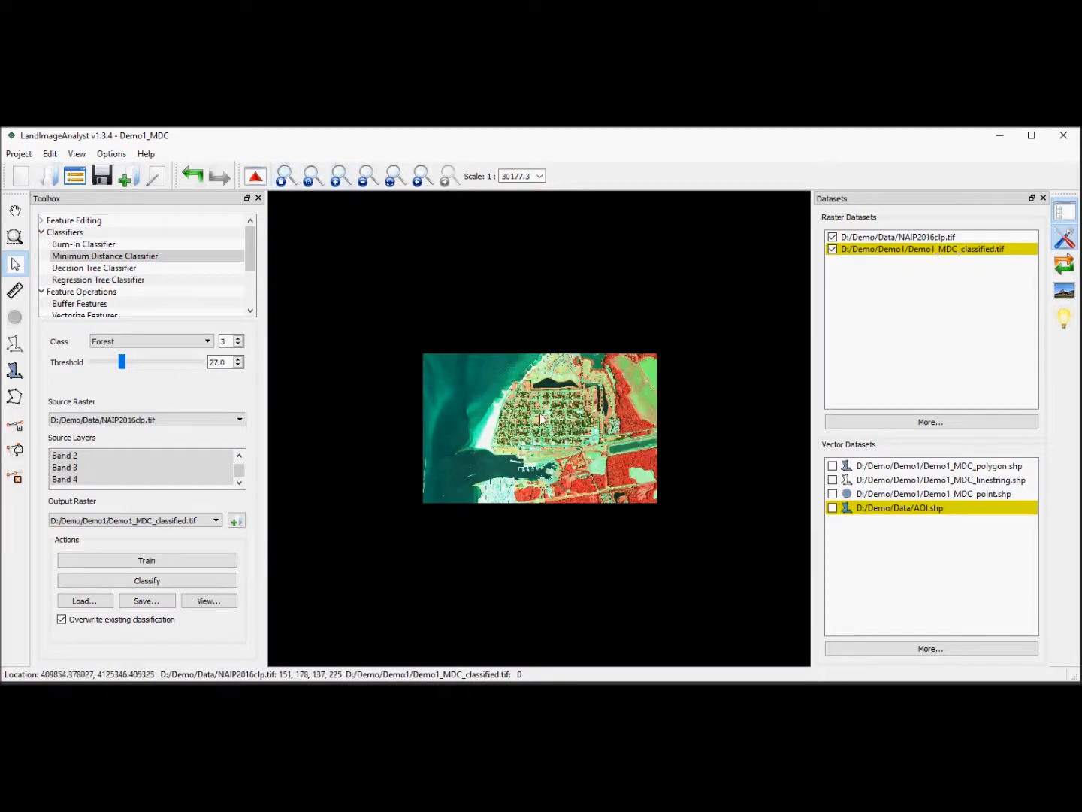
{"action": "scroll", "coordinate": [539, 419], "scroll_direction": "up", "scroll_amount": 4}
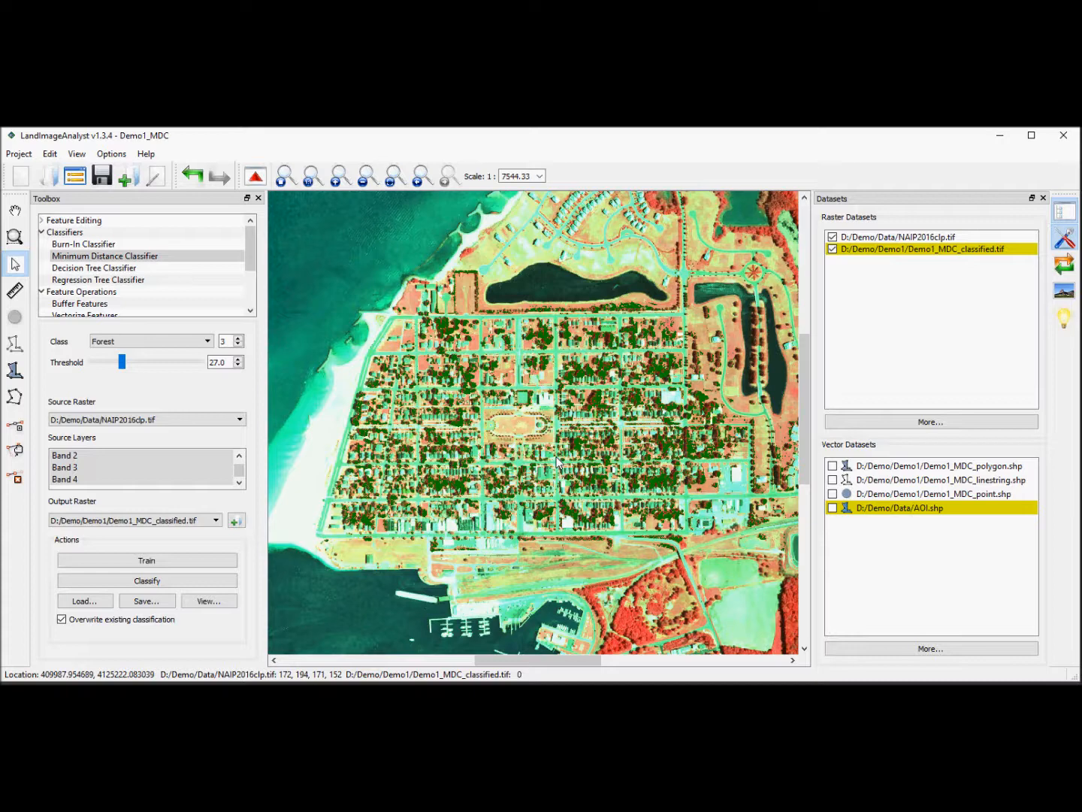
{"action": "left_click", "coordinate": [834, 508]}
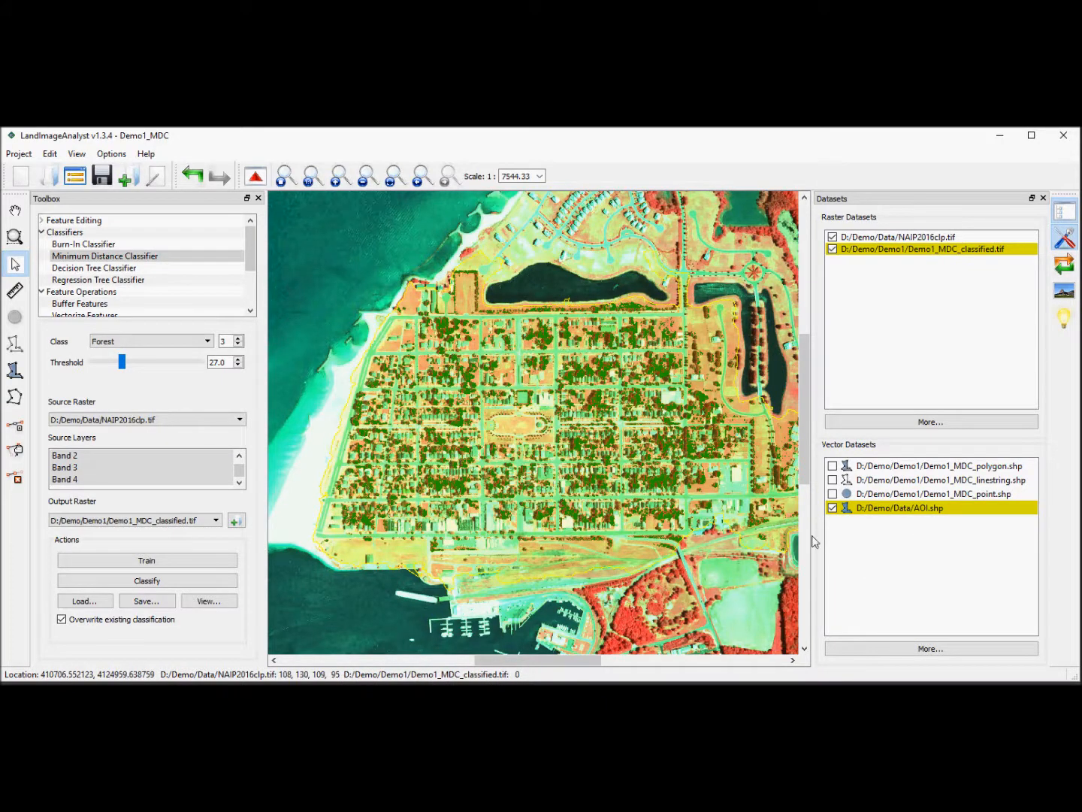
- Open the Compute Feature Statistics tool and choose Demo1_MDC_classified.tif as its source layer
{"action": "scroll", "coordinate": [99, 287], "scroll_direction": "down", "scroll_amount": 1}
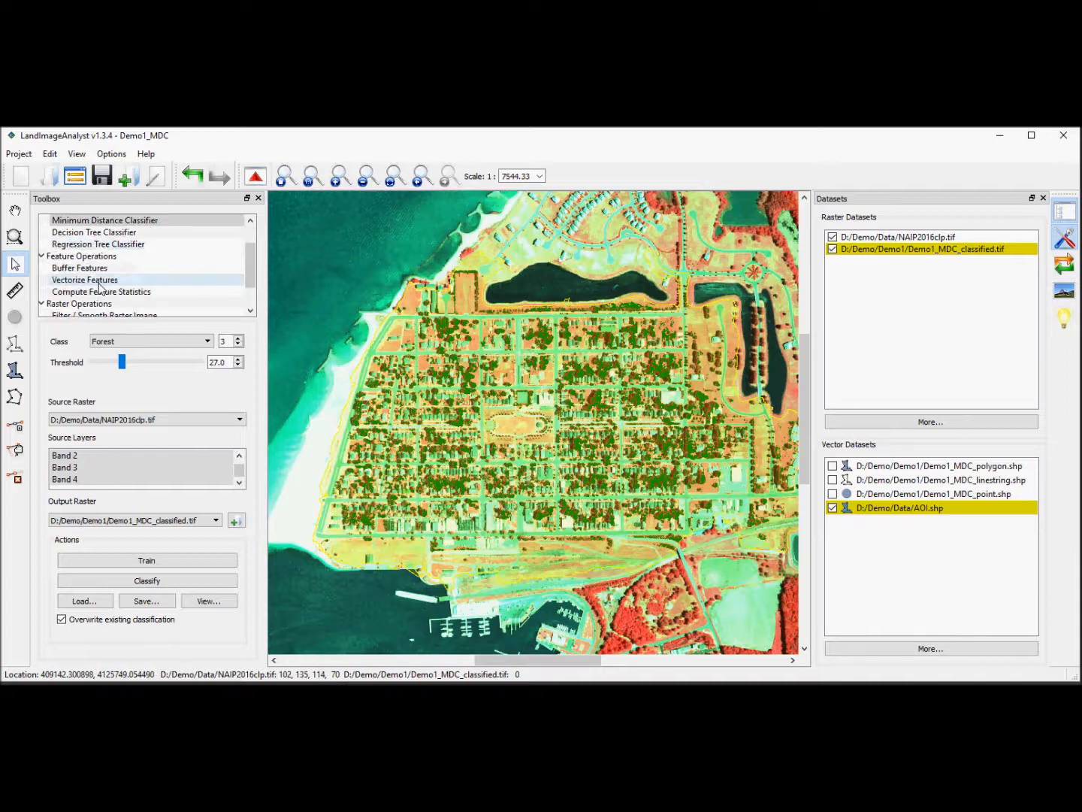
{"action": "left_click", "coordinate": [102, 292]}
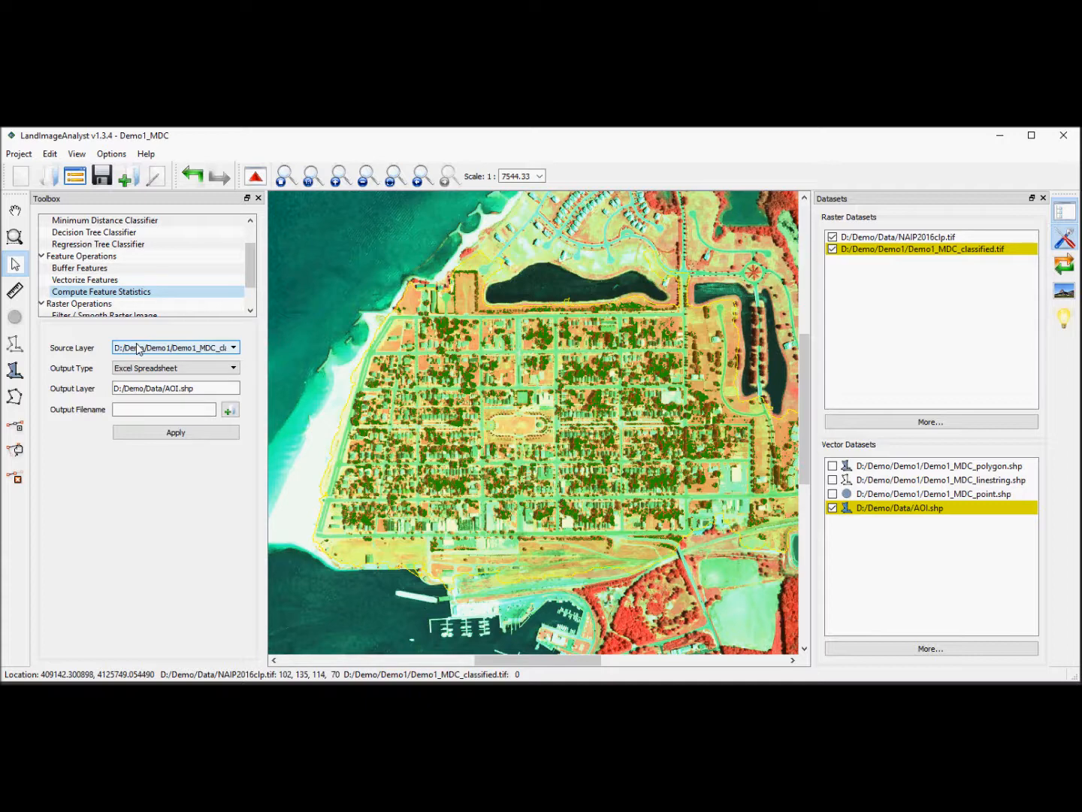
{"action": "left_click", "coordinate": [196, 350]}
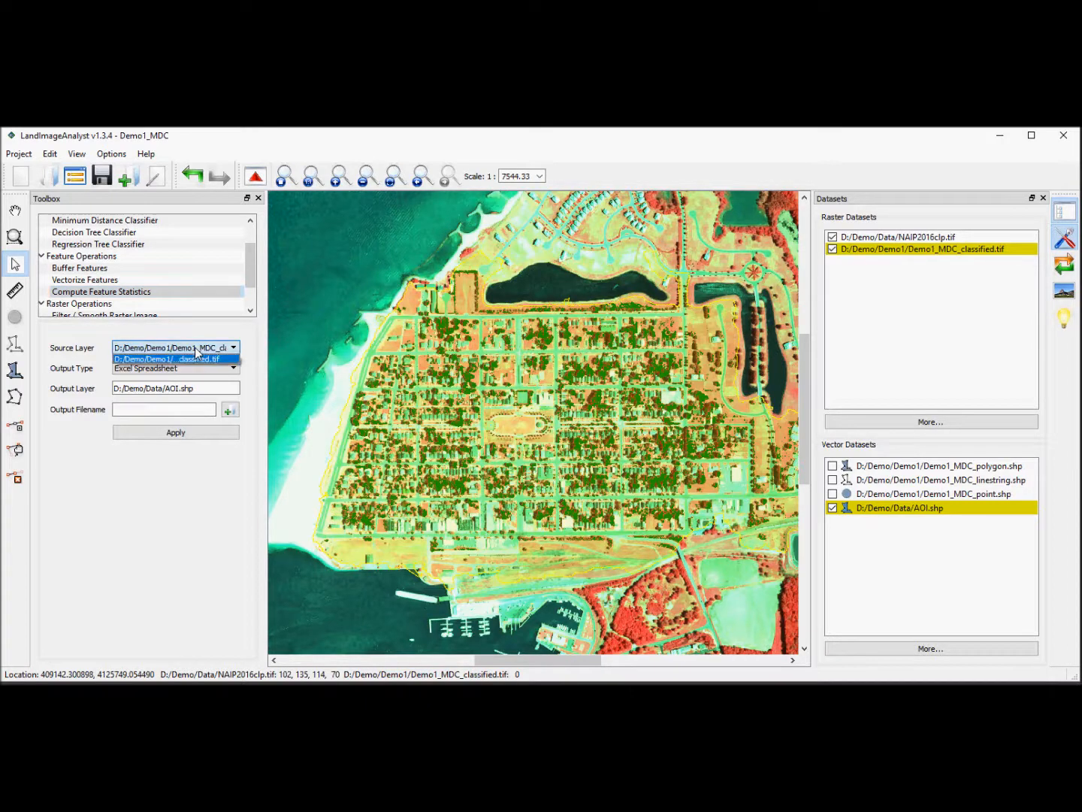
{"action": "left_click", "coordinate": [194, 360]}
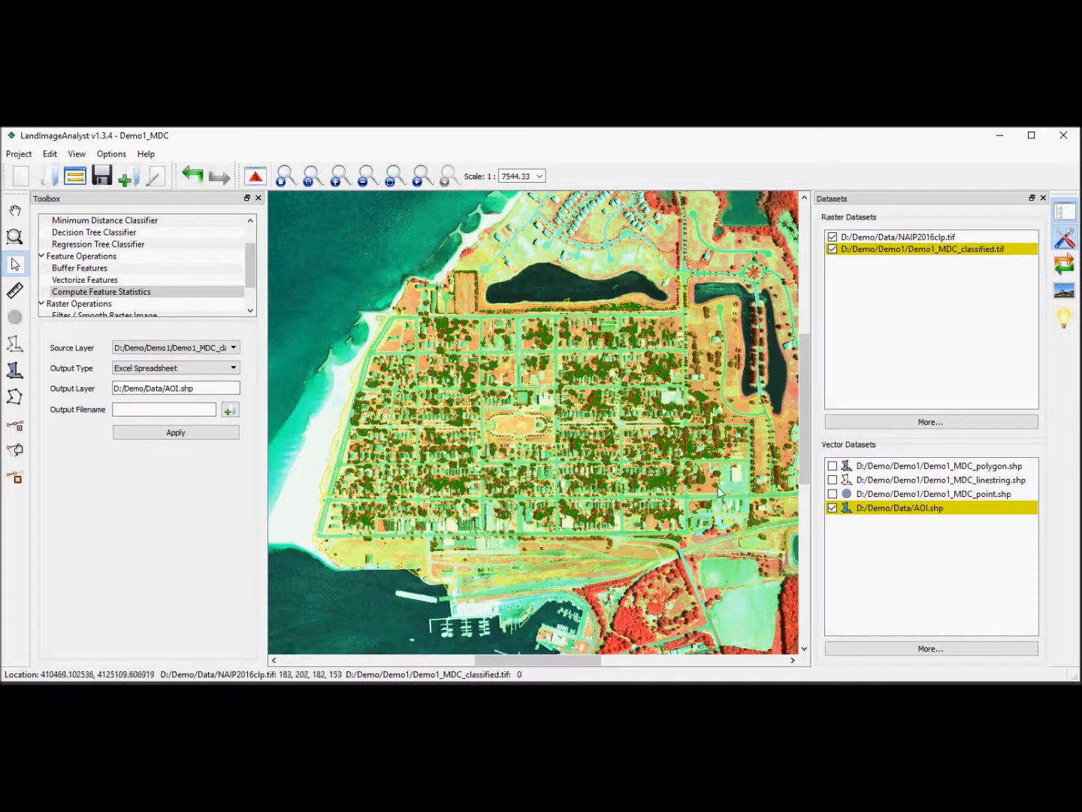
- Set the statistics output file to TC.csv in the D:/Demo/Demo1 folder
{"action": "left_click", "coordinate": [230, 409]}
{"action": "left_click", "coordinate": [220, 182]}
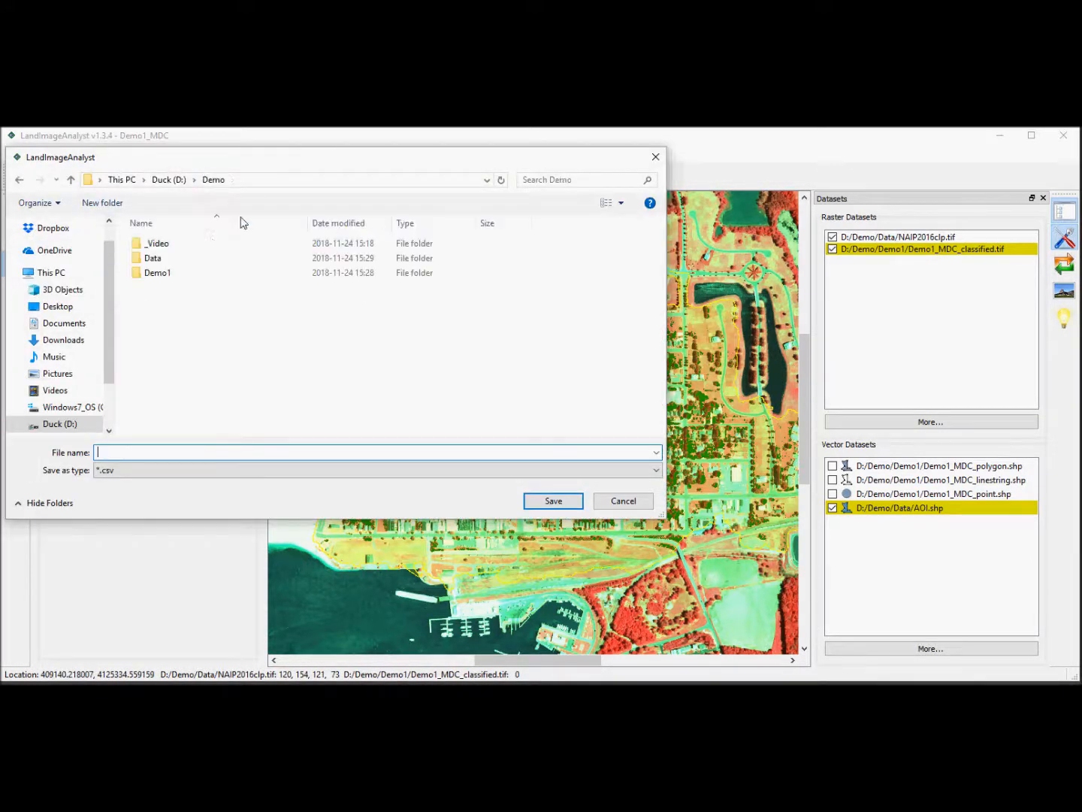
{"action": "double_click", "coordinate": [162, 277]}
{"action": "left_click", "coordinate": [172, 454]}
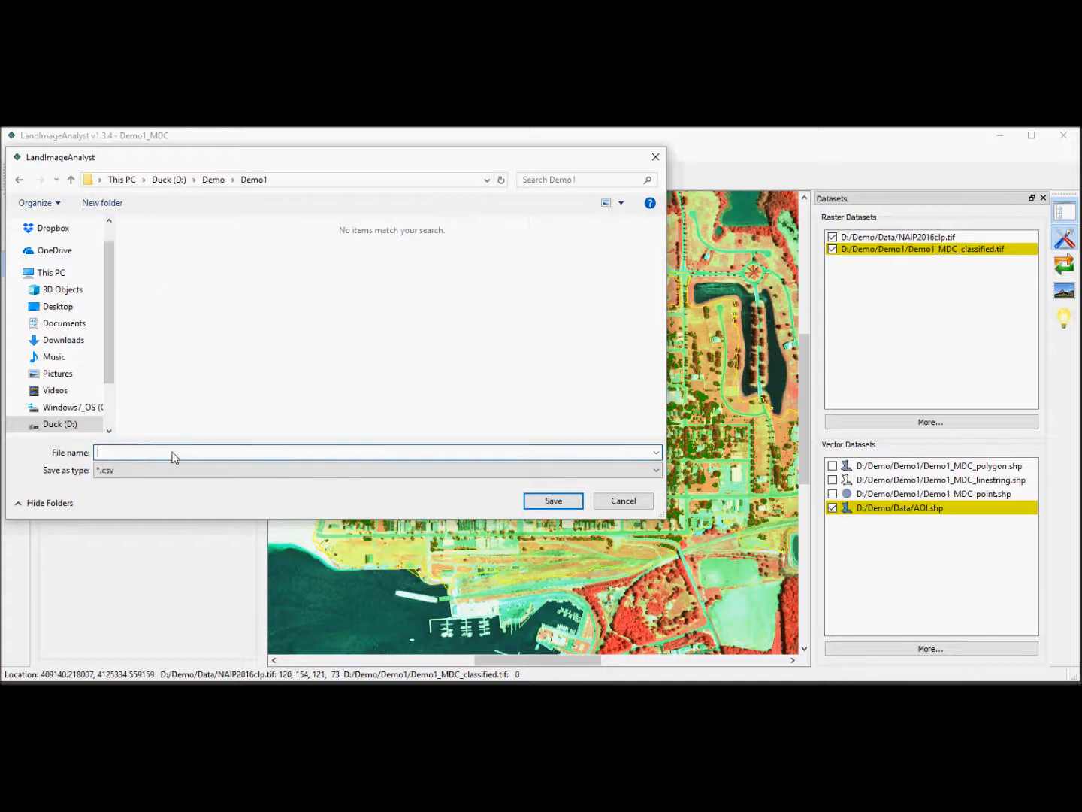
{"action": "type", "text": "TC"}
{"action": "key", "text": "Return"}
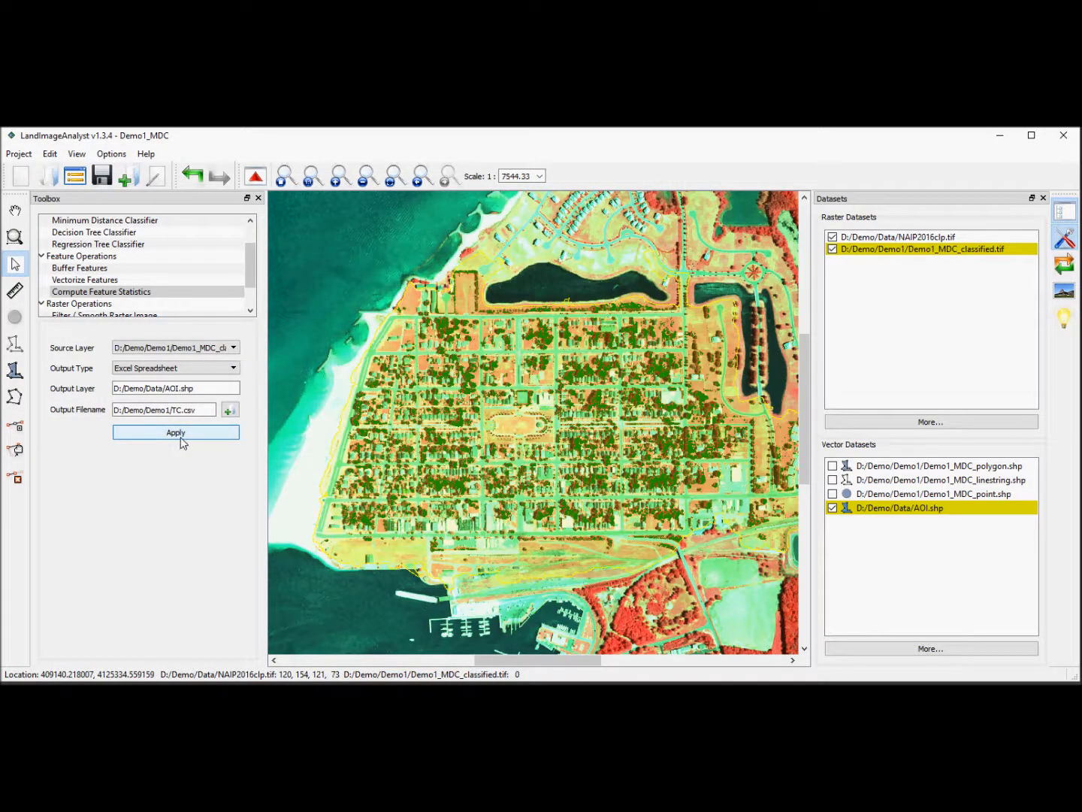
- Select the AOI polygon and compute its feature statistics as an Excel report, dismissing Excel's incomplete shutdown dialog
{"action": "left_click", "coordinate": [182, 438]}
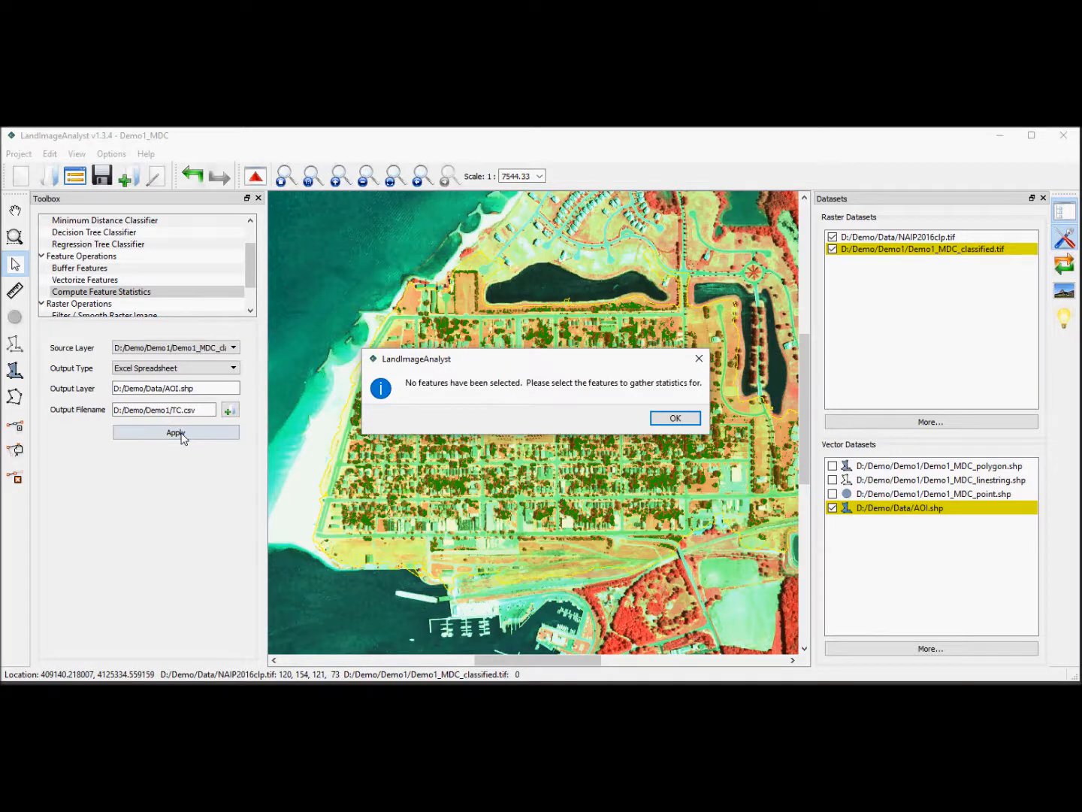
{"action": "left_click", "coordinate": [672, 419]}
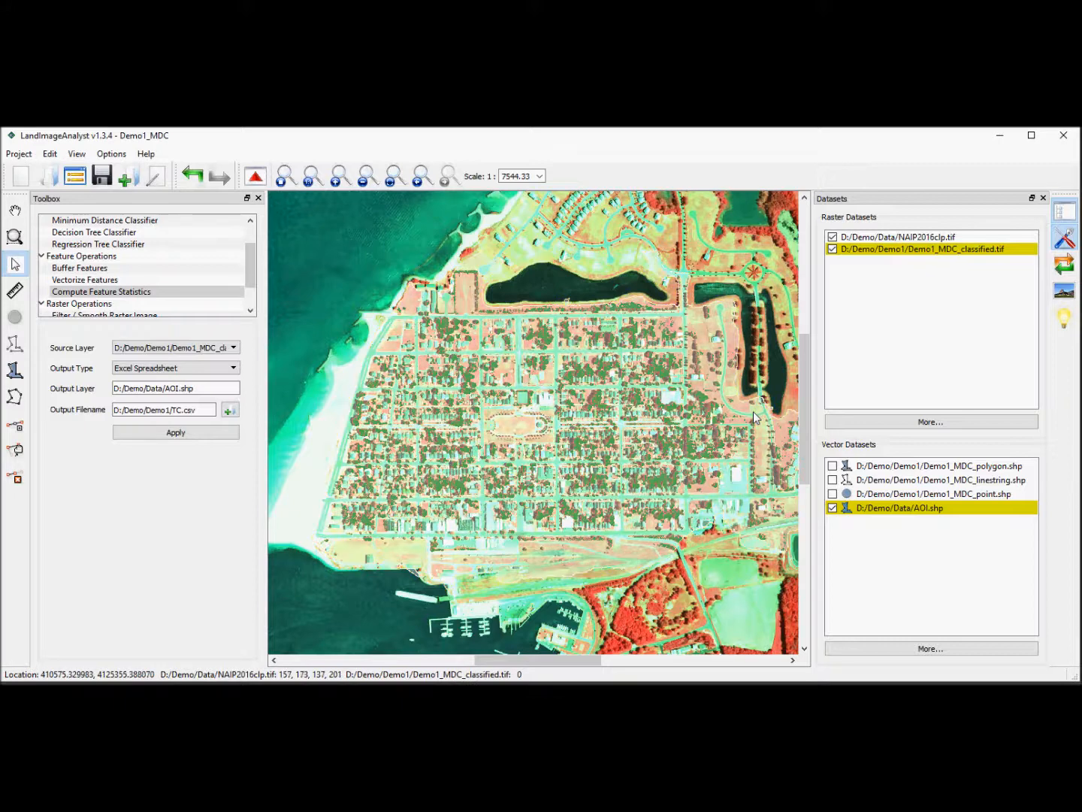
{"action": "left_click", "coordinate": [173, 432]}
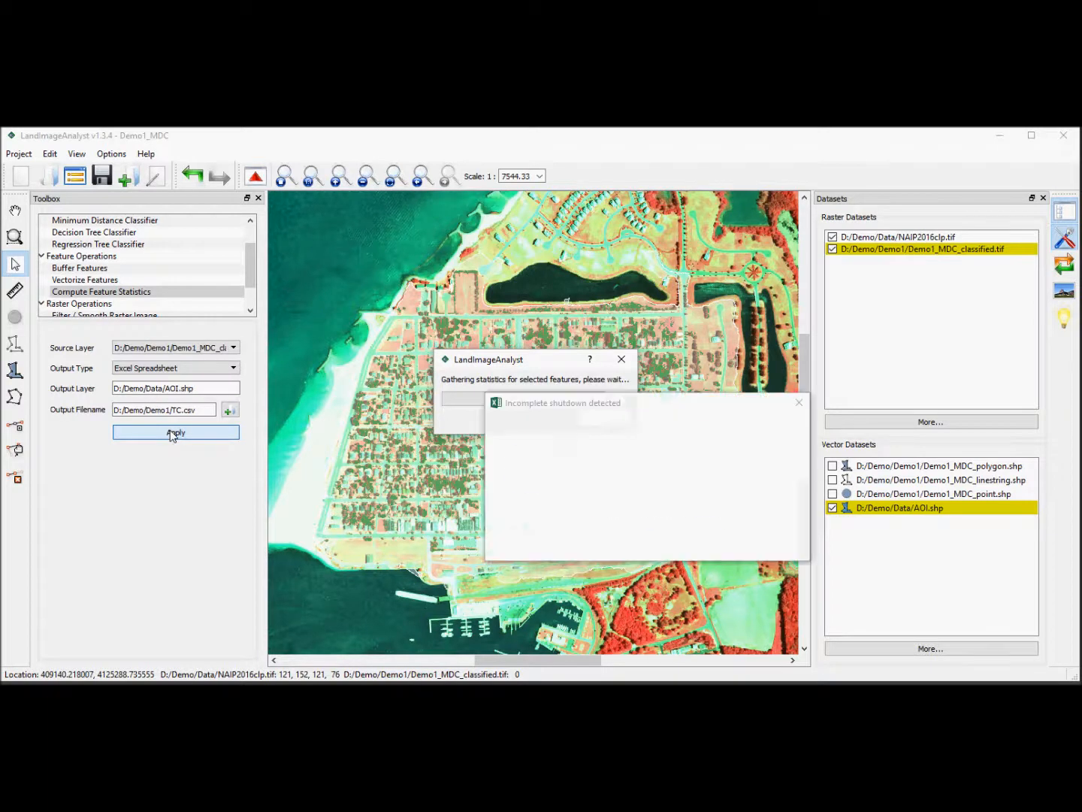
{"action": "left_click", "coordinate": [762, 540]}
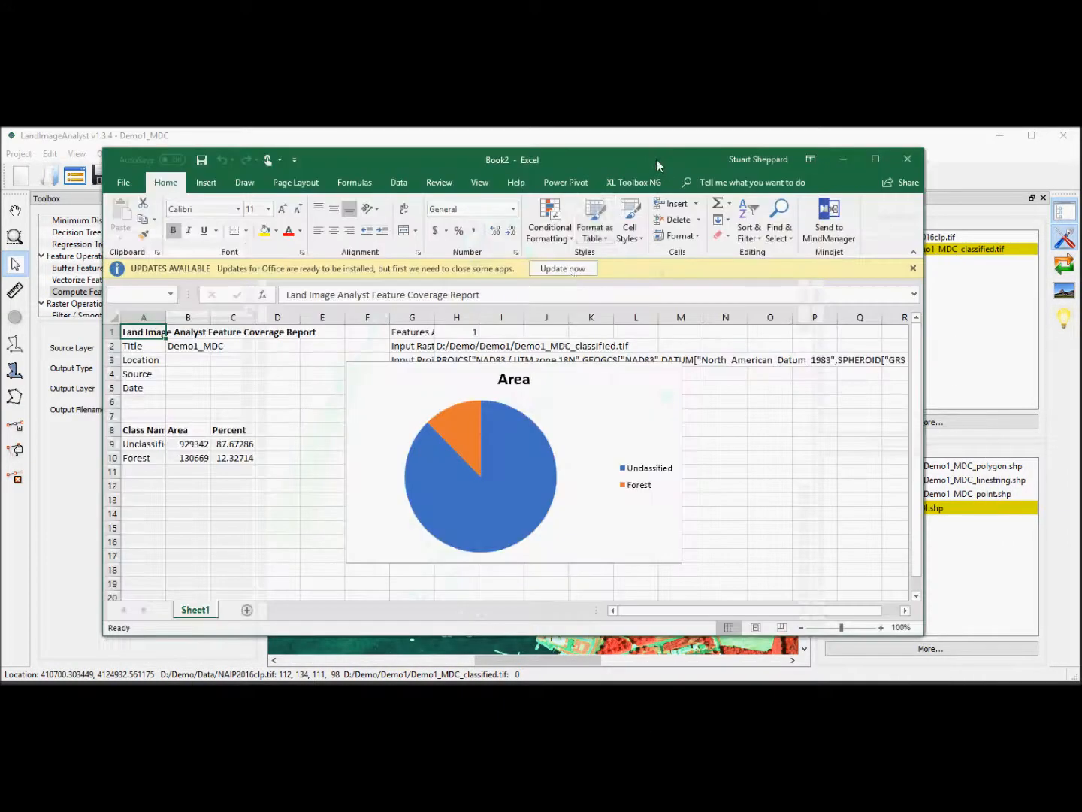
- Move the Area pie chart in the Excel report below the projection and units details, and dismiss the Office update notice
{"action": "left_click", "coordinate": [611, 379]}
{"action": "left_click_drag", "start_coordinate": [611, 379], "coordinate": [633, 444]}
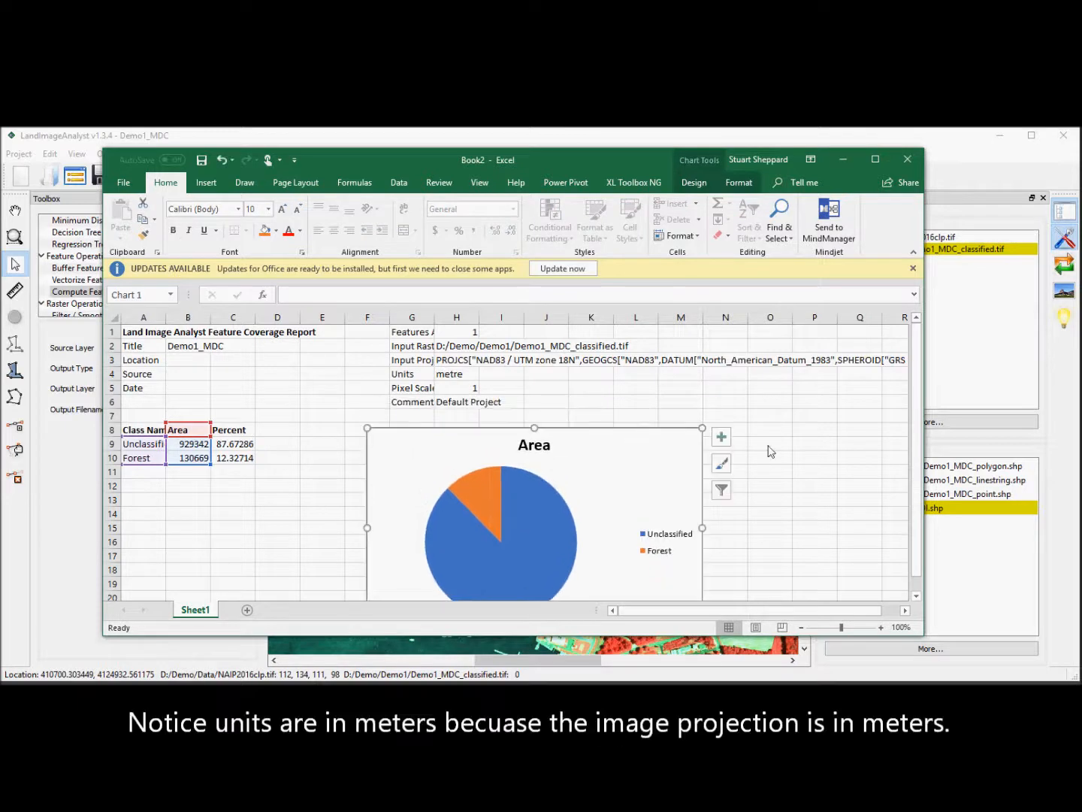
{"action": "scroll", "coordinate": [768, 452], "scroll_direction": "down", "scroll_amount": 1}
{"action": "scroll", "coordinate": [767, 452], "scroll_direction": "down", "scroll_amount": 1}
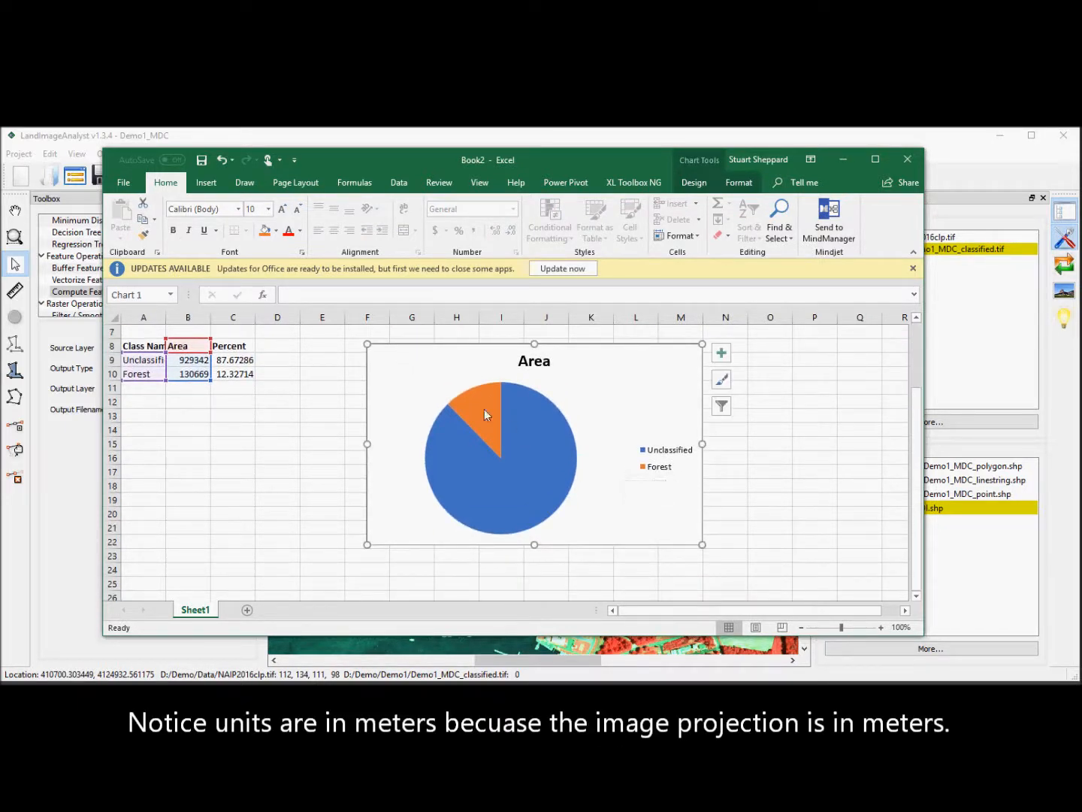
{"action": "mouse_move", "coordinate": [479, 407]}
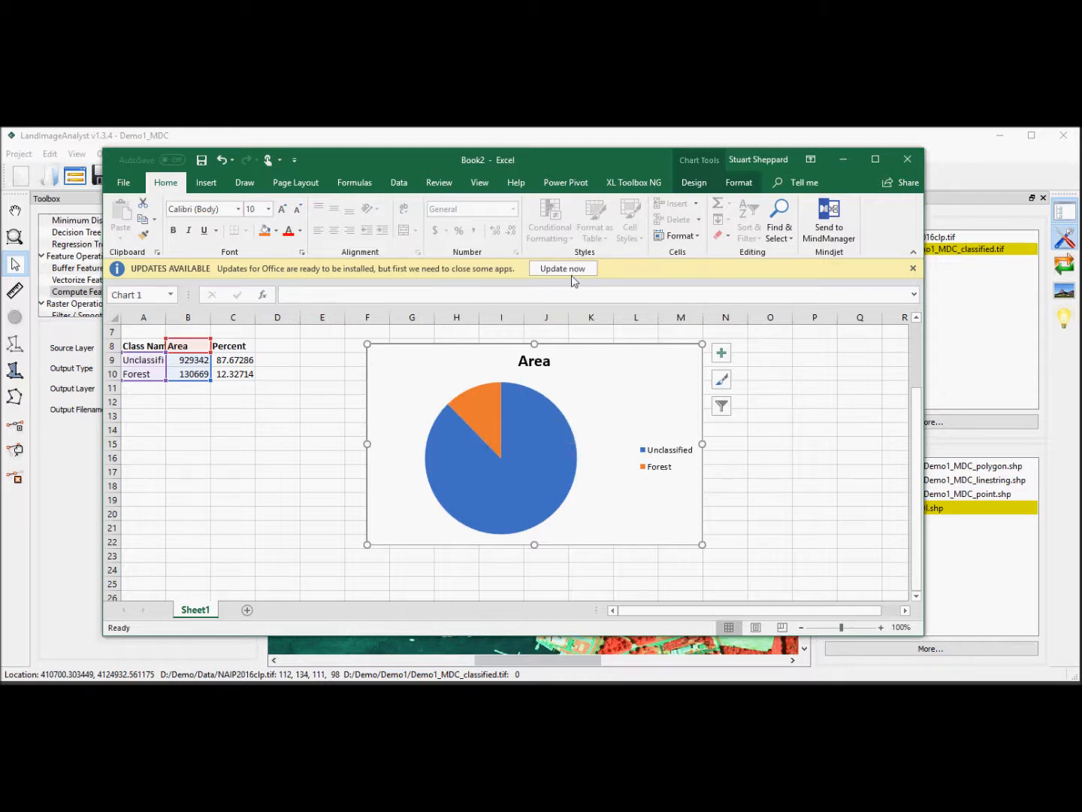
{"action": "left_click", "coordinate": [914, 269]}
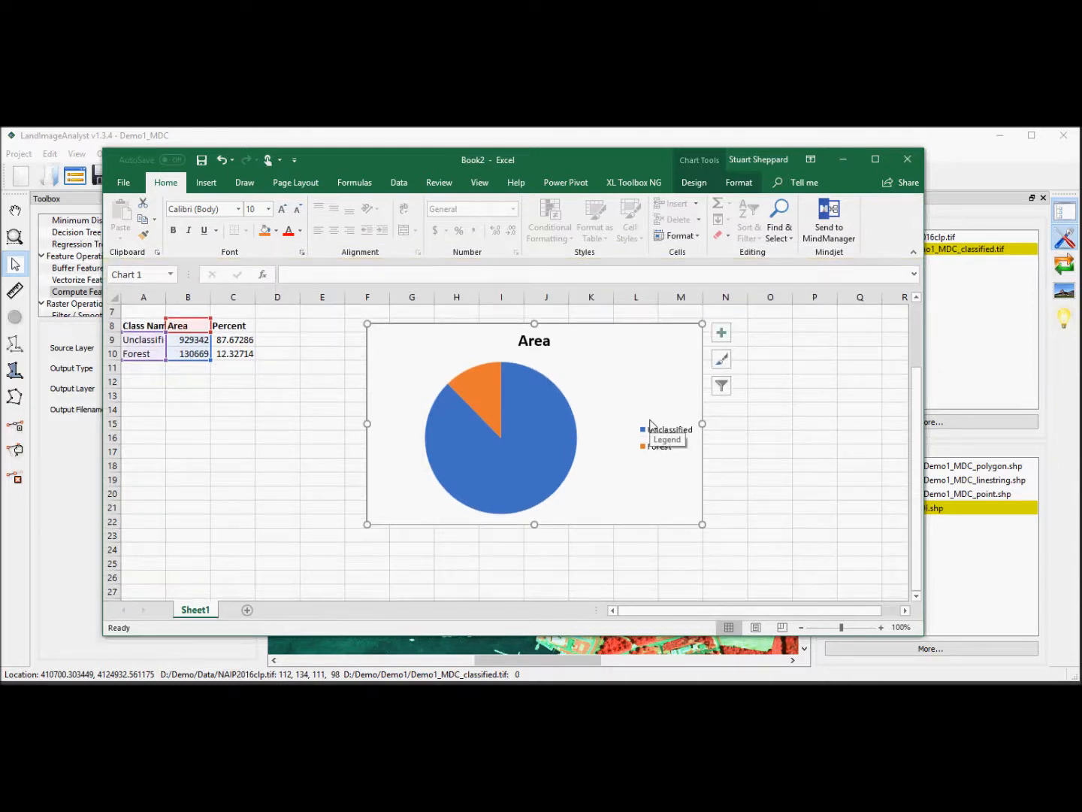